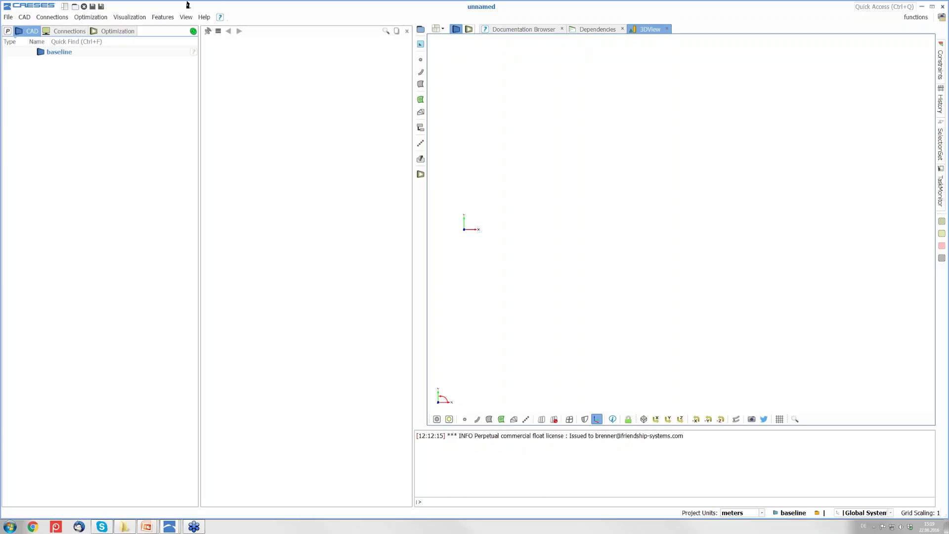
# Create a new feature definition with the type name straightLine.
pyautogui.click(165, 18)
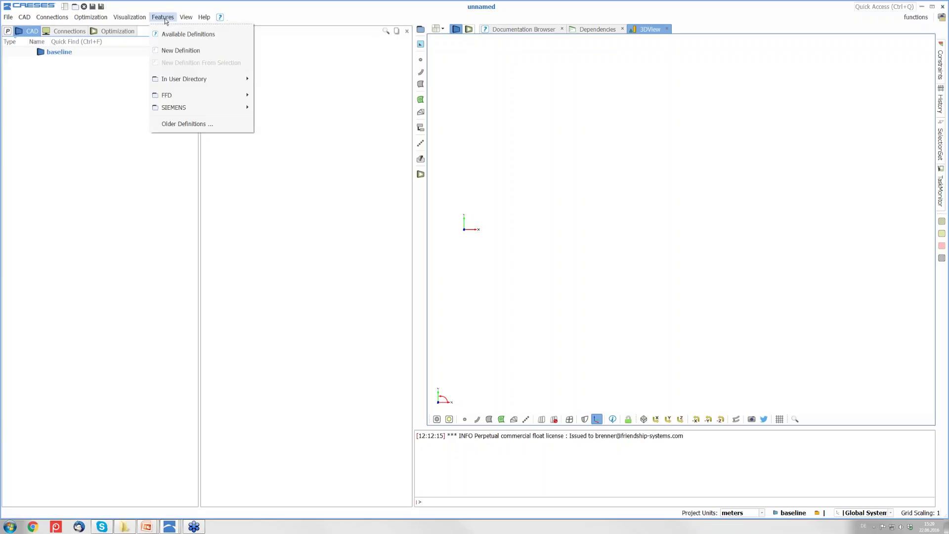
pyautogui.click(188, 53)
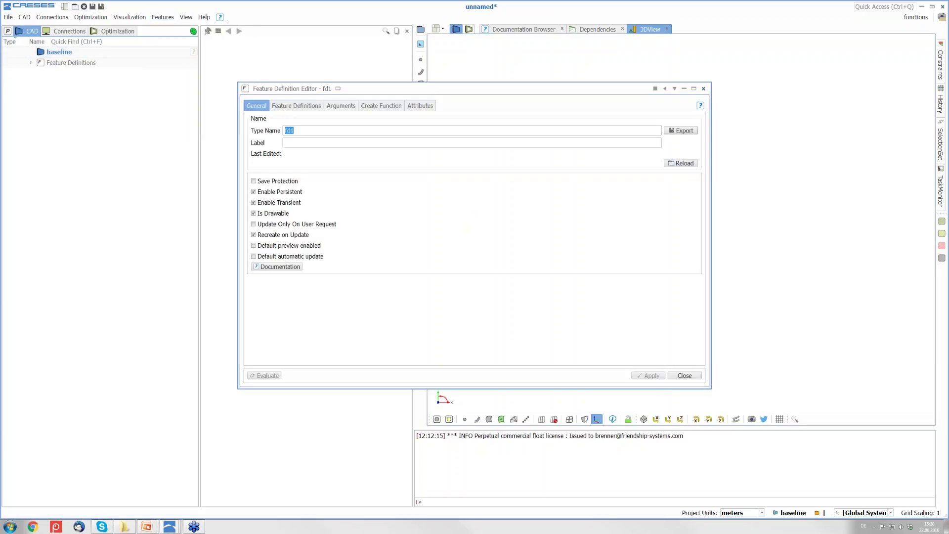
pyautogui.write('straightLine')
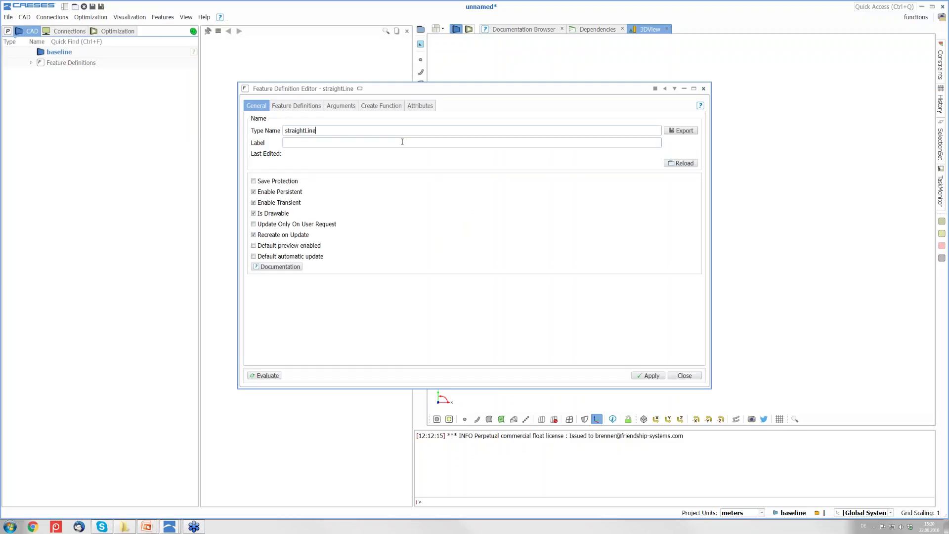
# Add an FDouble argument named length with a default value of 1 to the straightLine definition.
pyautogui.click(340, 107)
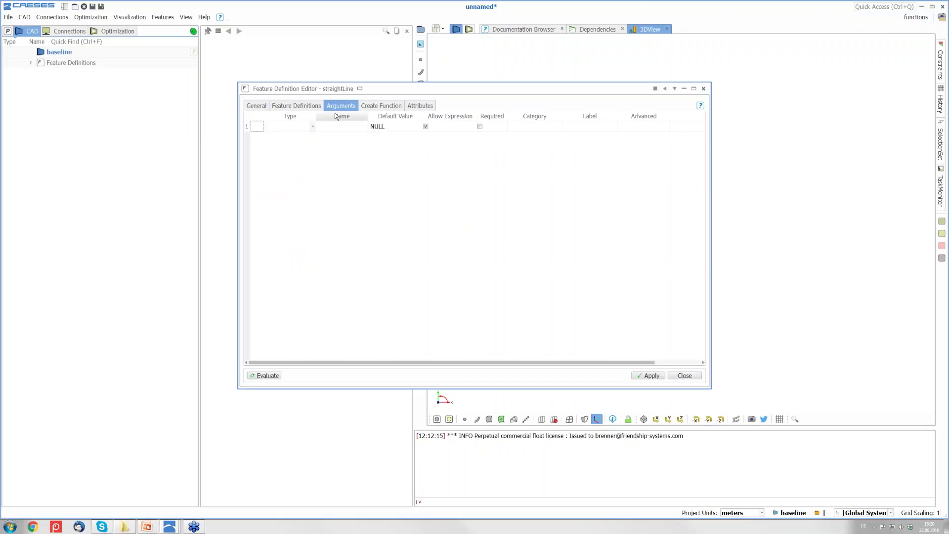
pyautogui.doubleClick(312, 128)
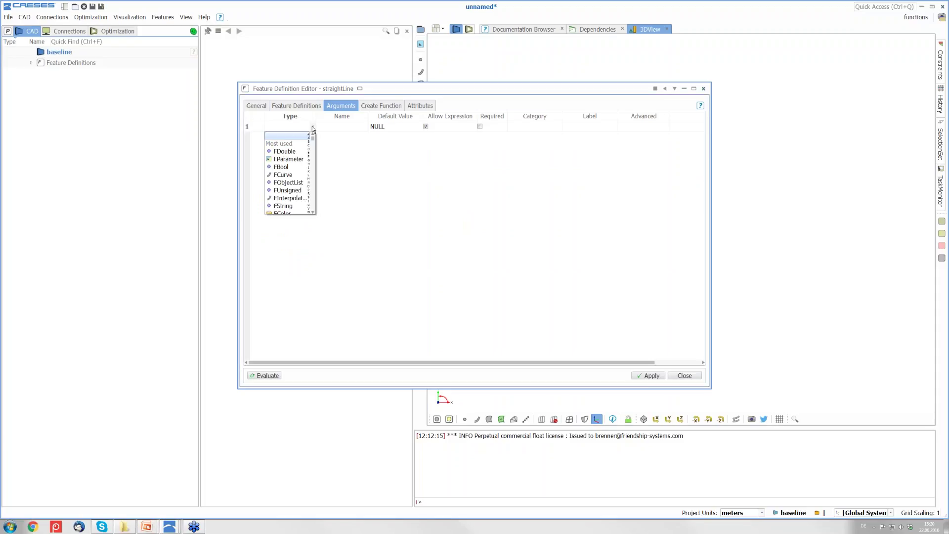
pyautogui.click(289, 152)
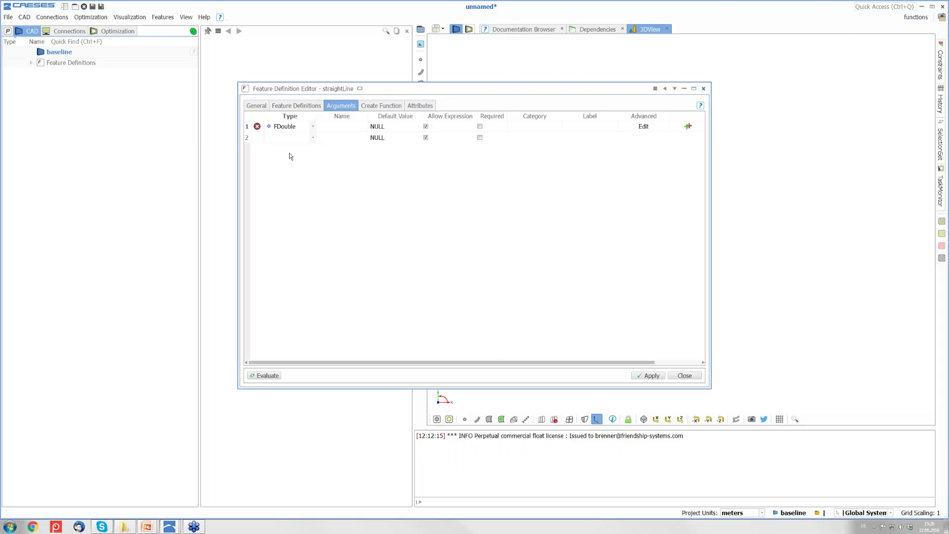
pyautogui.doubleClick(336, 131)
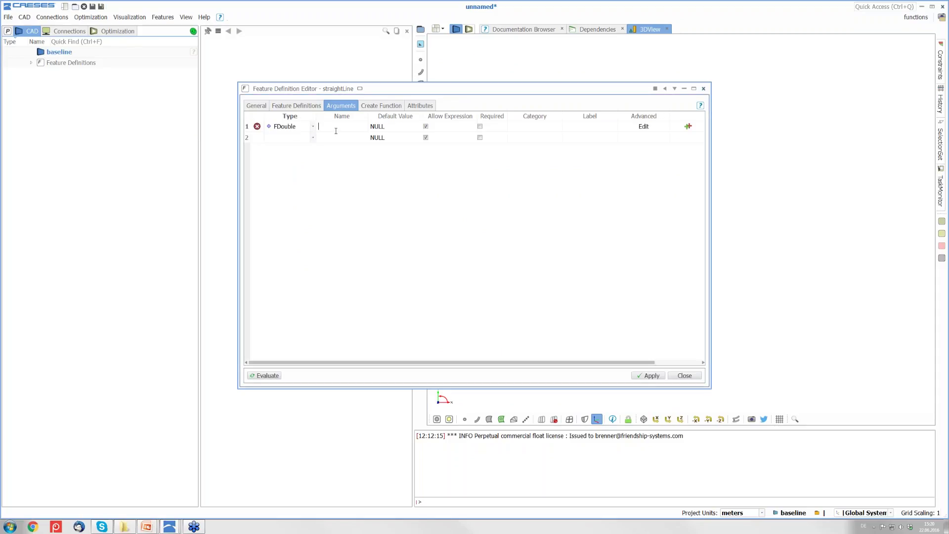
pyautogui.write('length')
pyautogui.doubleClick(395, 128)
pyautogui.write('1')
# Begin the definition's create function with the code "line straight".
pyautogui.click(389, 106)
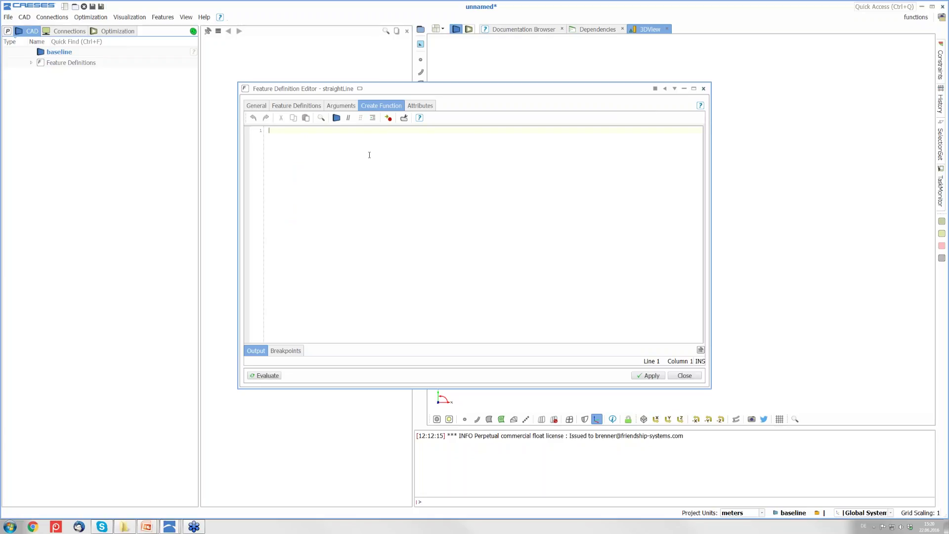
pyautogui.write('1')
pyautogui.write('aight')
# Set the code editor's font size to 12, keeping Courier New in normal style.
pyautogui.click(404, 118)
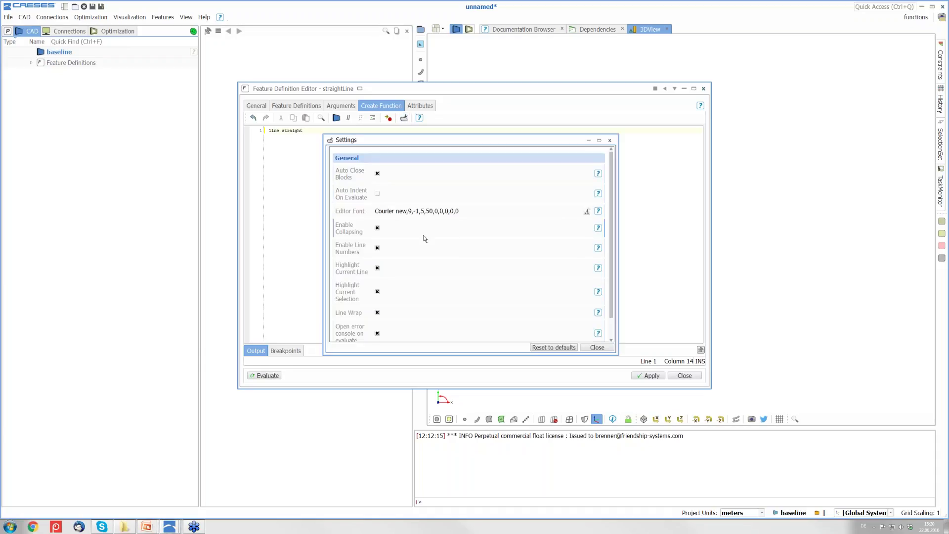
pyautogui.click(587, 211)
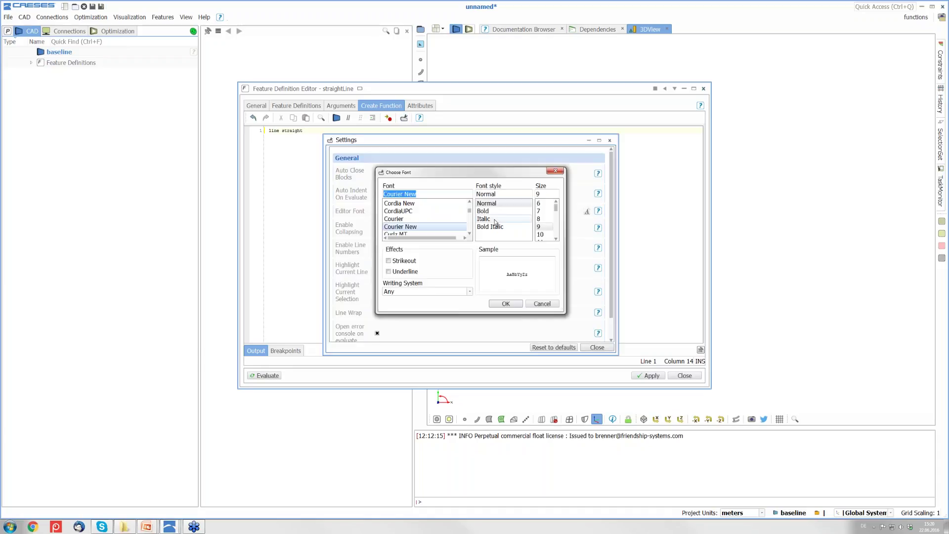
pyautogui.scroll(-1, 547, 228)
pyautogui.click(547, 235)
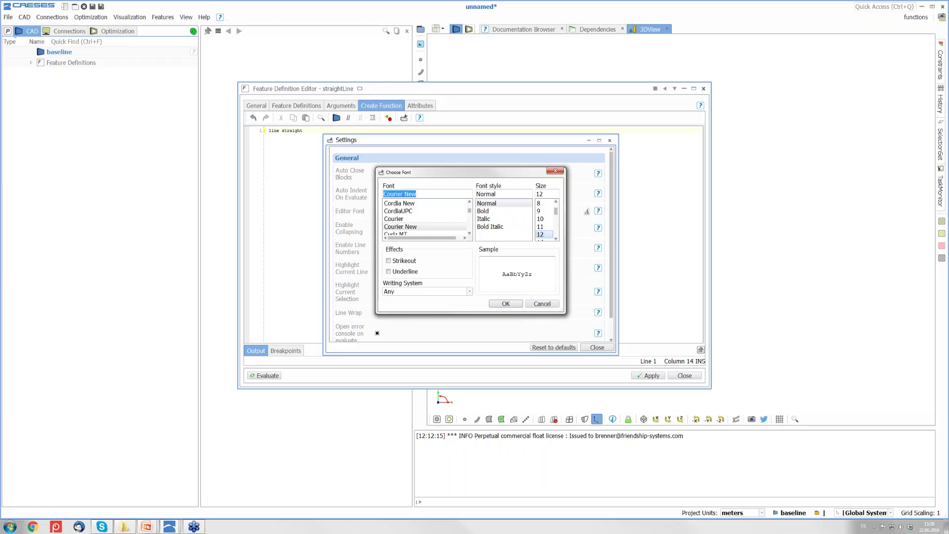
pyautogui.click(502, 304)
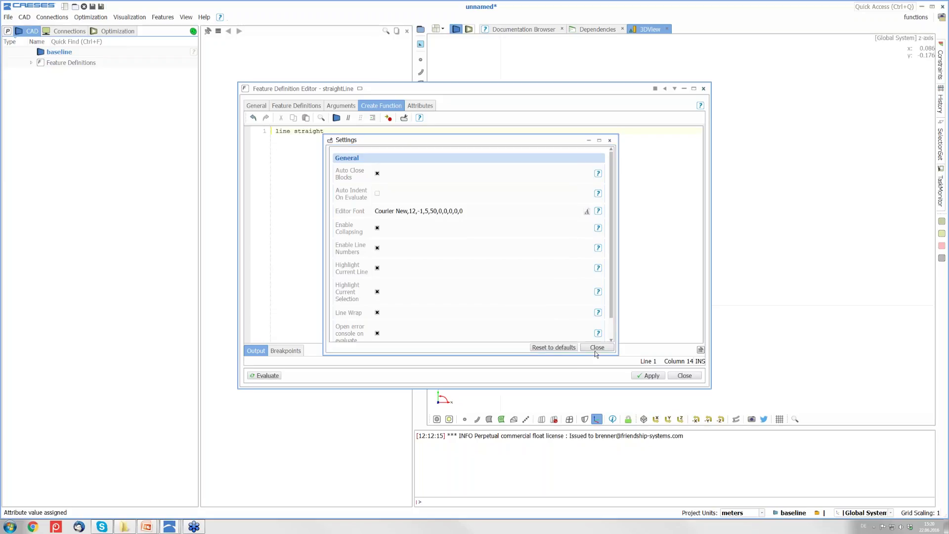
pyautogui.click(597, 347)
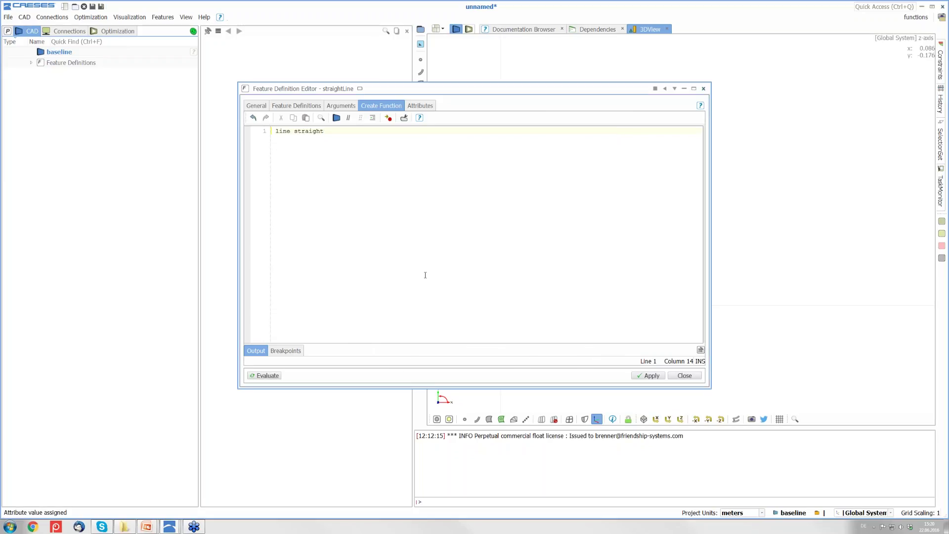
# Complete the code as line straight([0,0,0],[length,0,0]), then apply the definition and close its editor.
pyautogui.write('([0,0,0],[length')
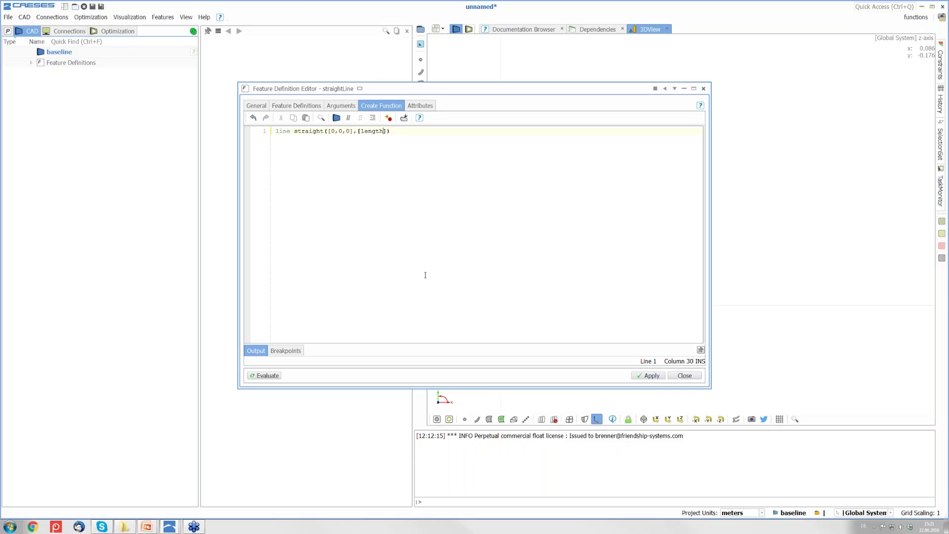
pyautogui.write(',0,0')
pyautogui.click(278, 376)
pyautogui.click(345, 106)
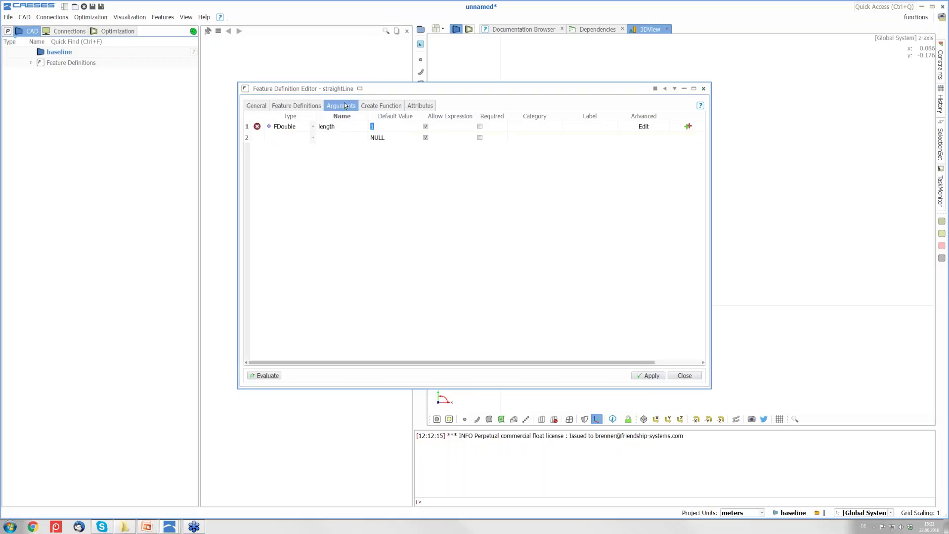
pyautogui.click(377, 107)
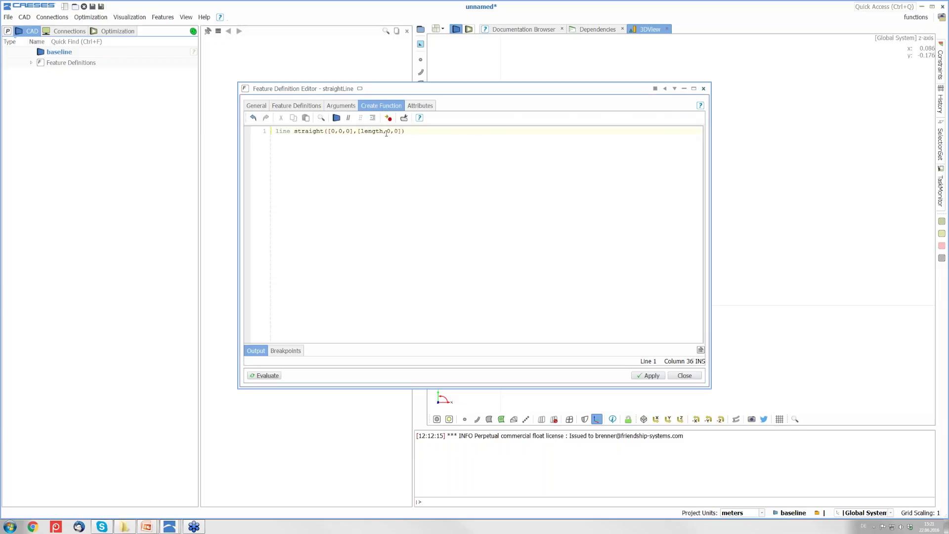
pyautogui.click(652, 376)
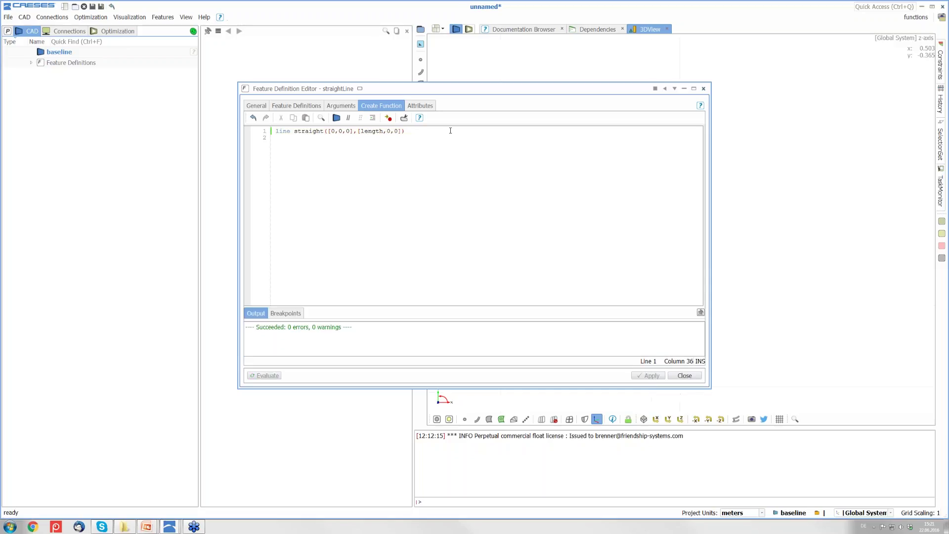
pyautogui.click(424, 107)
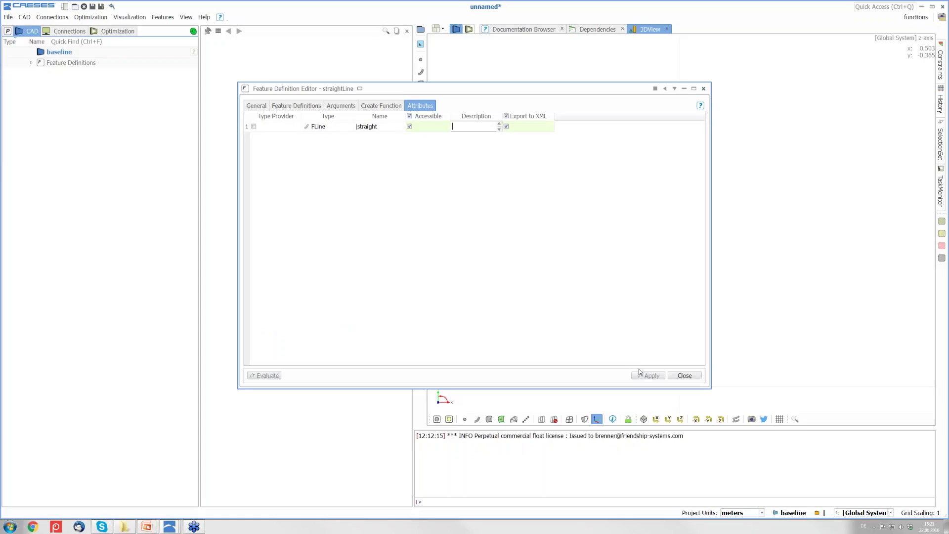
pyautogui.click(685, 376)
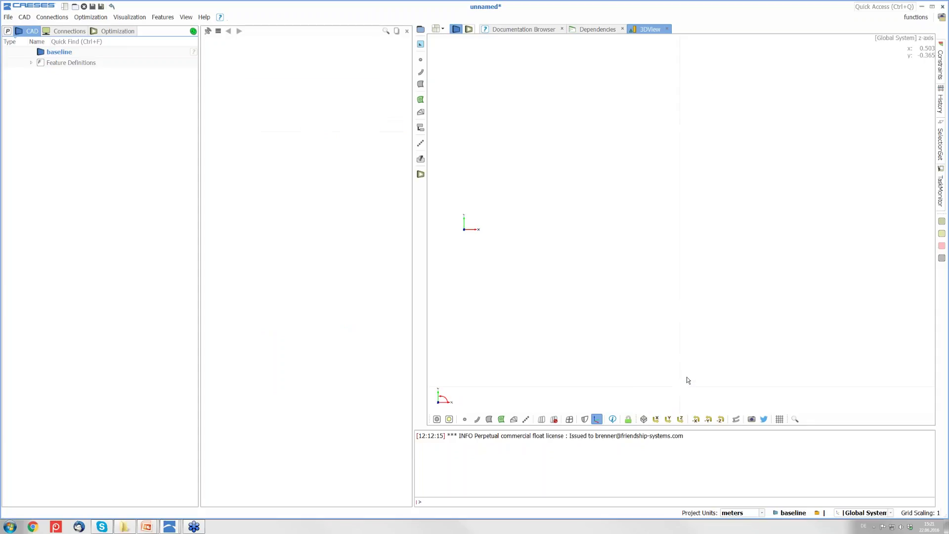
# Create a feature from the straightLine definition in the project.
pyautogui.click(31, 63)
pyautogui.click(78, 74)
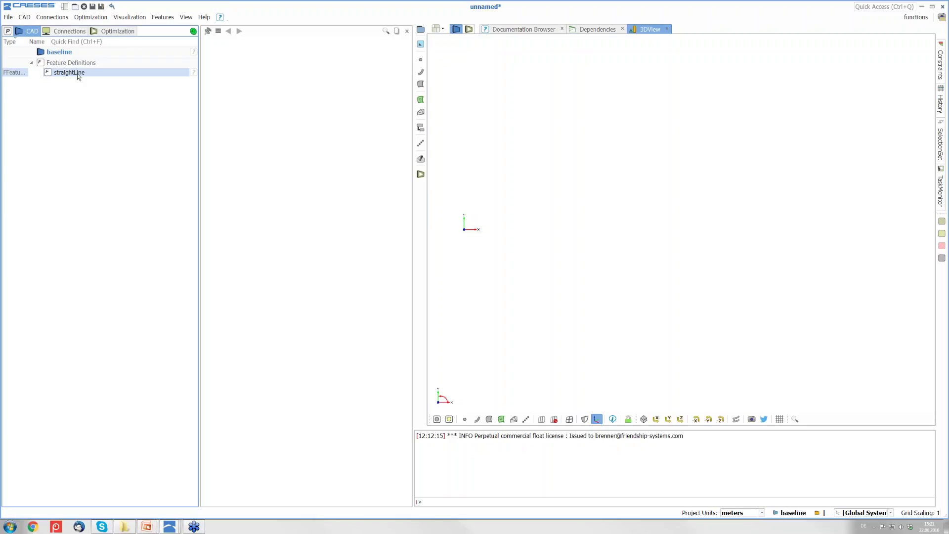
pyautogui.rightClick(77, 74)
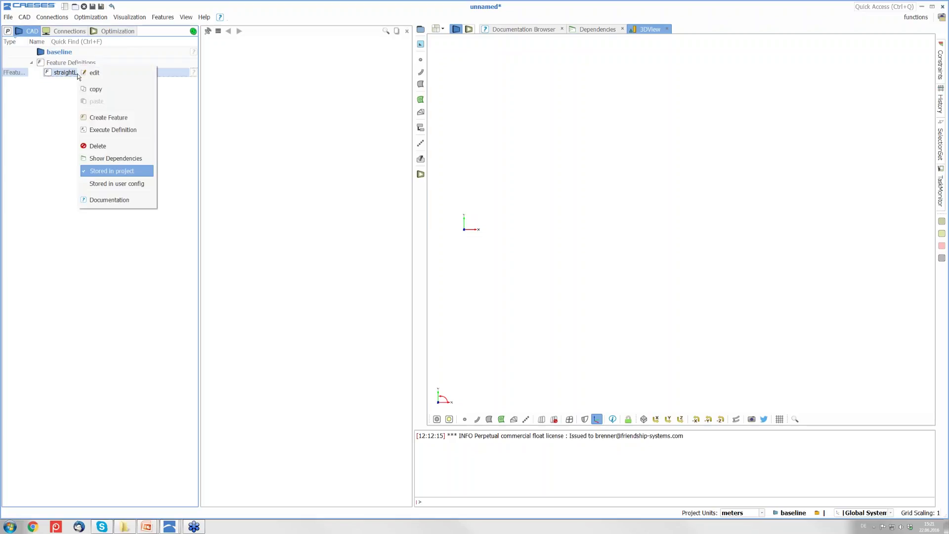
pyautogui.click(125, 118)
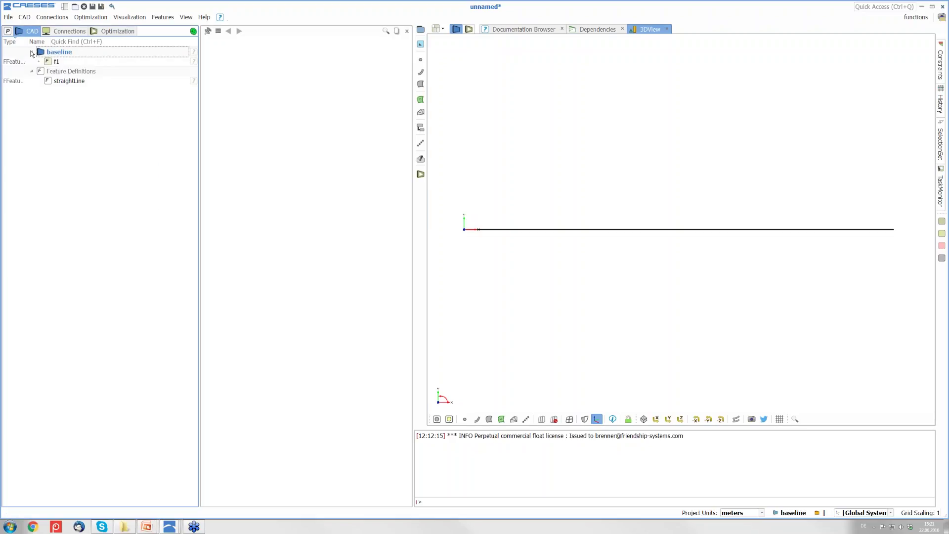
# Vary the length of feature f1, first setting it to 2 and finally to 3.
pyautogui.click(68, 65)
pyautogui.click(61, 63)
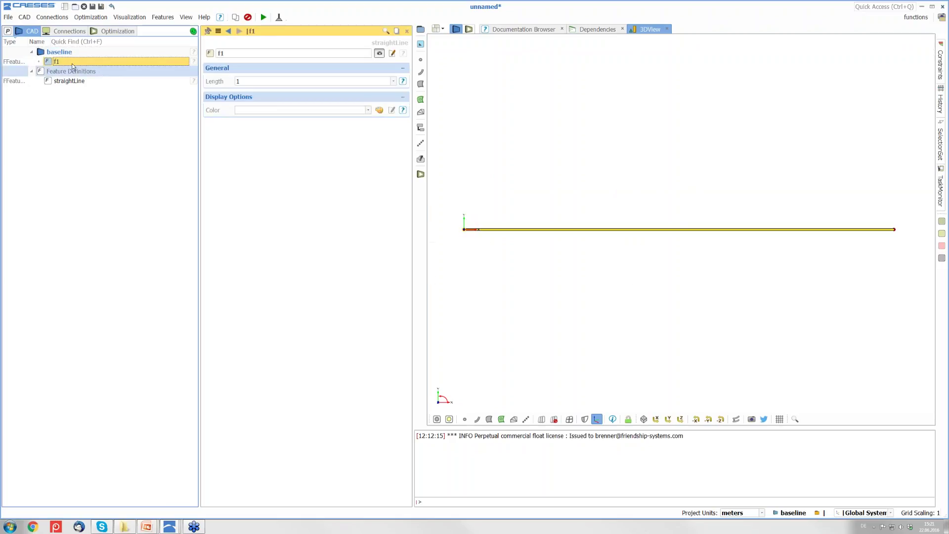
pyautogui.click(57, 62)
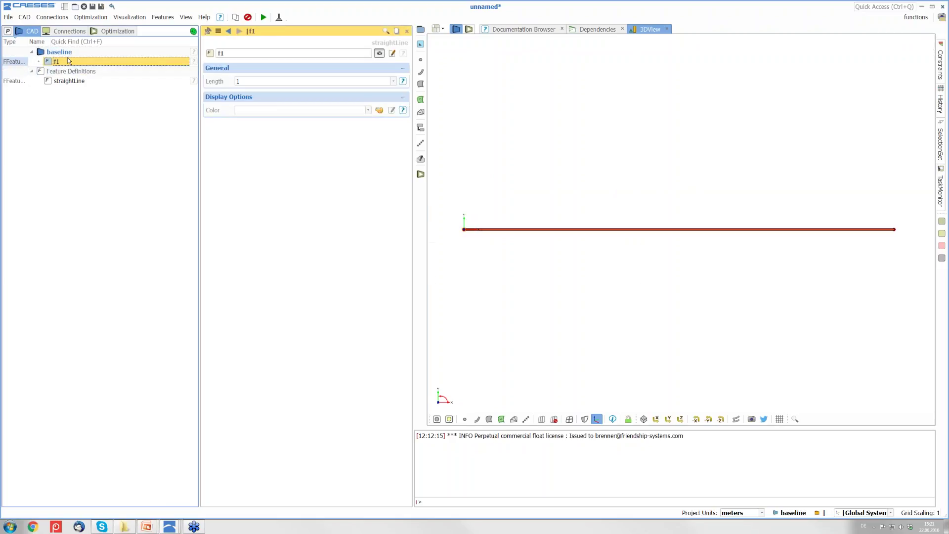
pyautogui.click(262, 85)
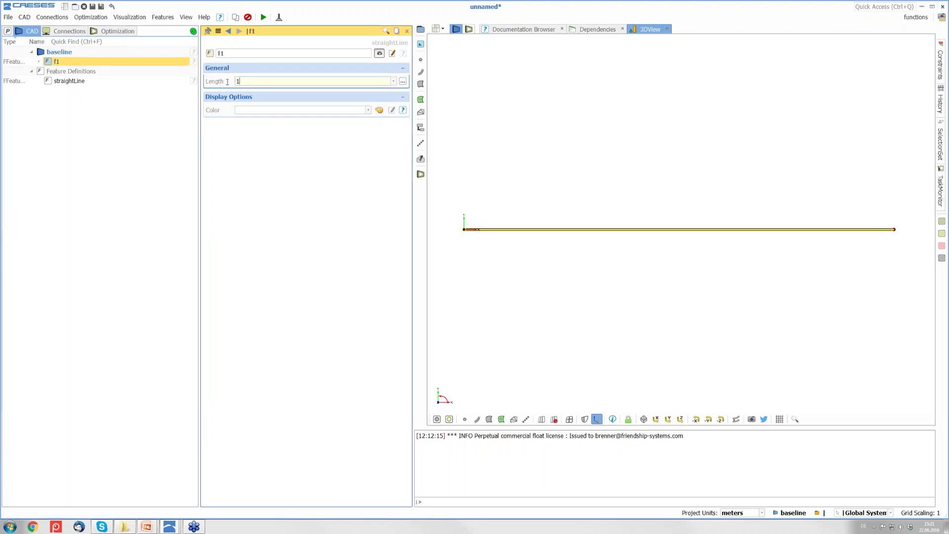
pyautogui.click(252, 82)
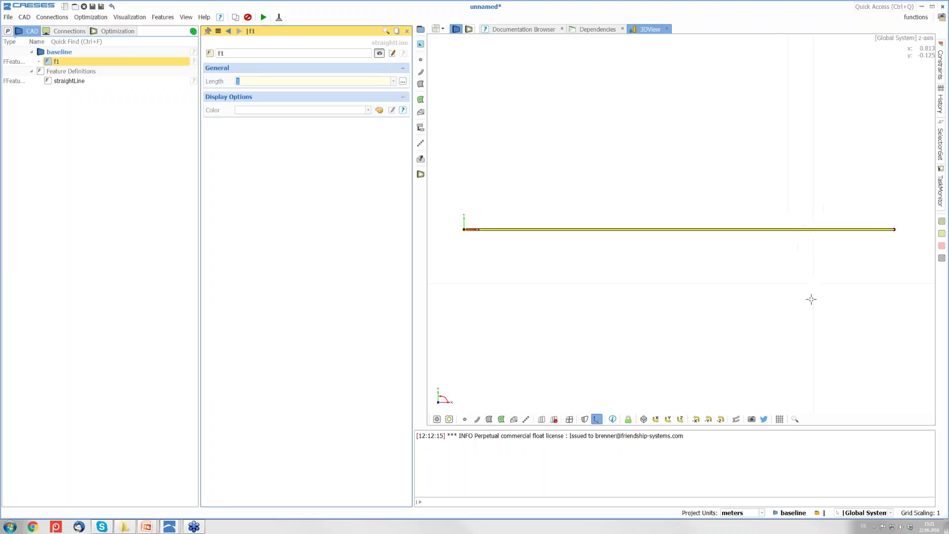
pyautogui.scroll(-5, 804, 315)
pyautogui.scroll(-2, 804, 315)
pyautogui.moveTo(827, 314); pyautogui.dragTo(580, 205, button='middle')
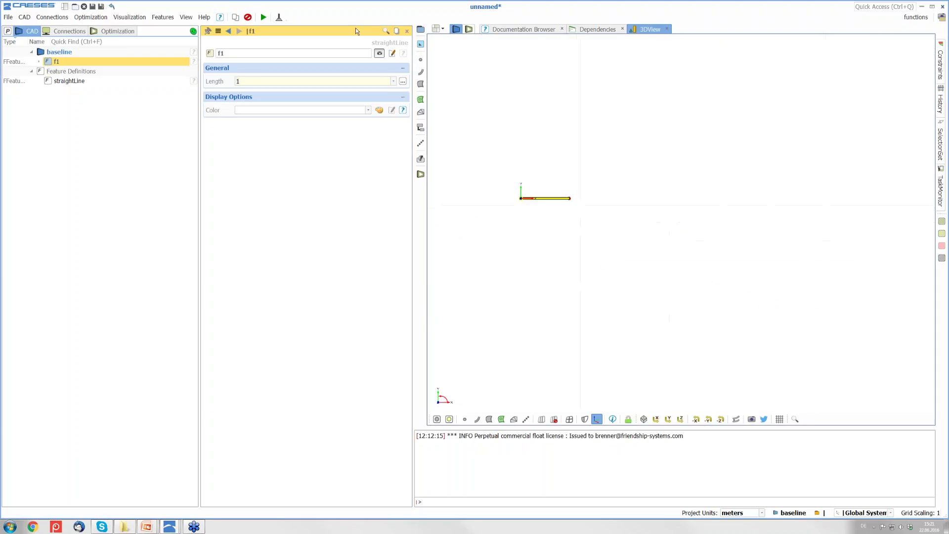
pyautogui.click(257, 82)
pyautogui.write('2')
pyautogui.press('Return')
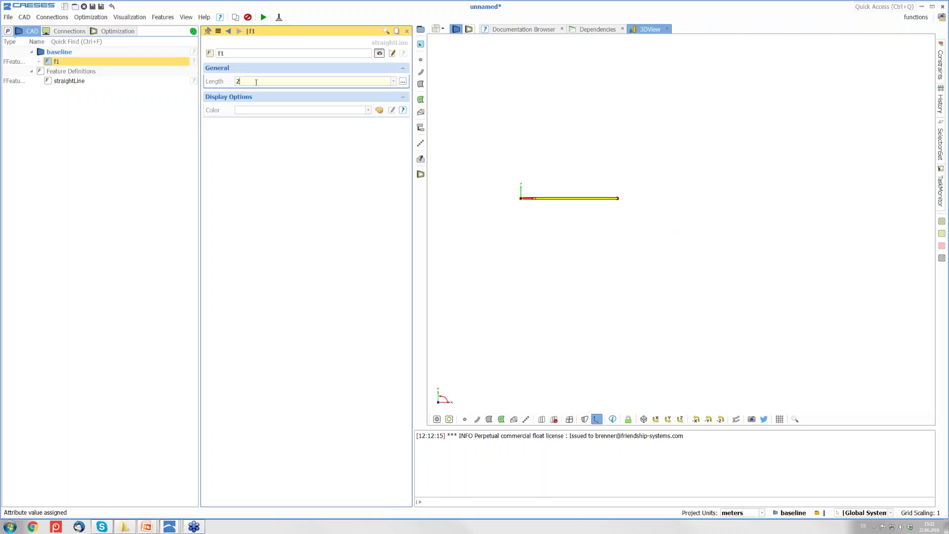
pyautogui.press('Return')
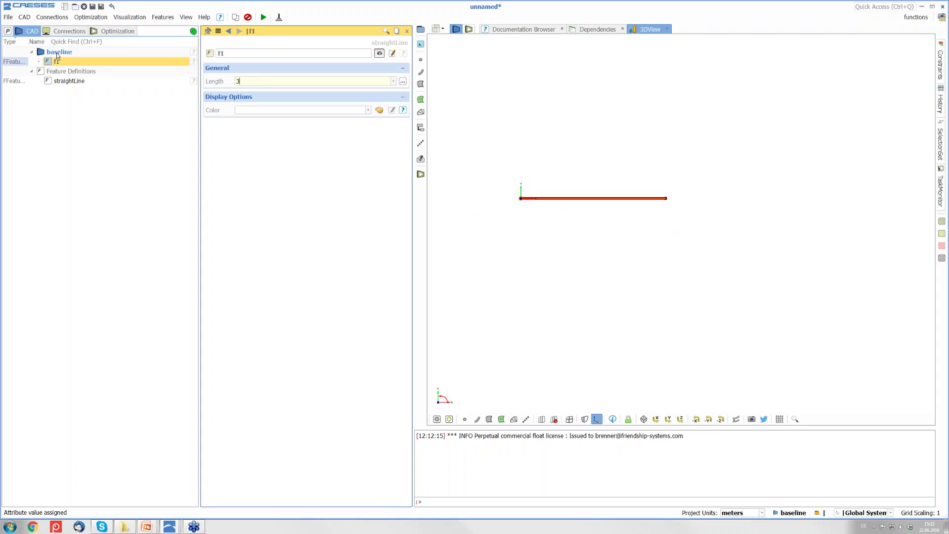
# Delete feature f1 from the baseline and the straightLine feature definition.
pyautogui.click(55, 150)
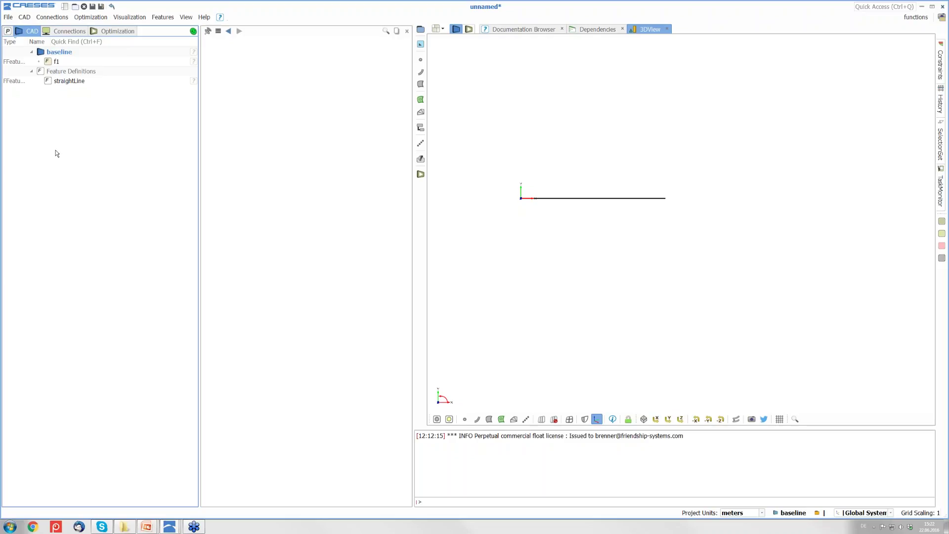
pyautogui.click(102, 54)
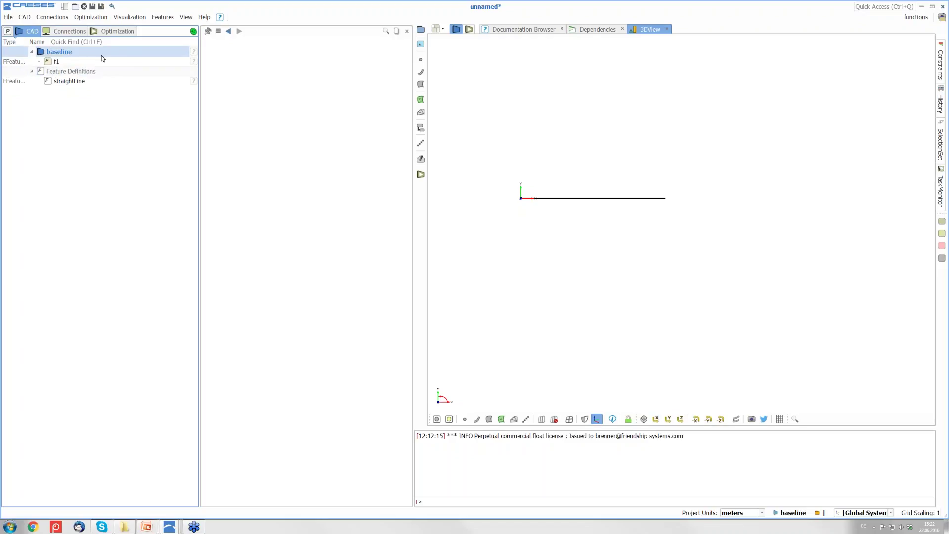
pyautogui.click(98, 63)
pyautogui.press('Delete')
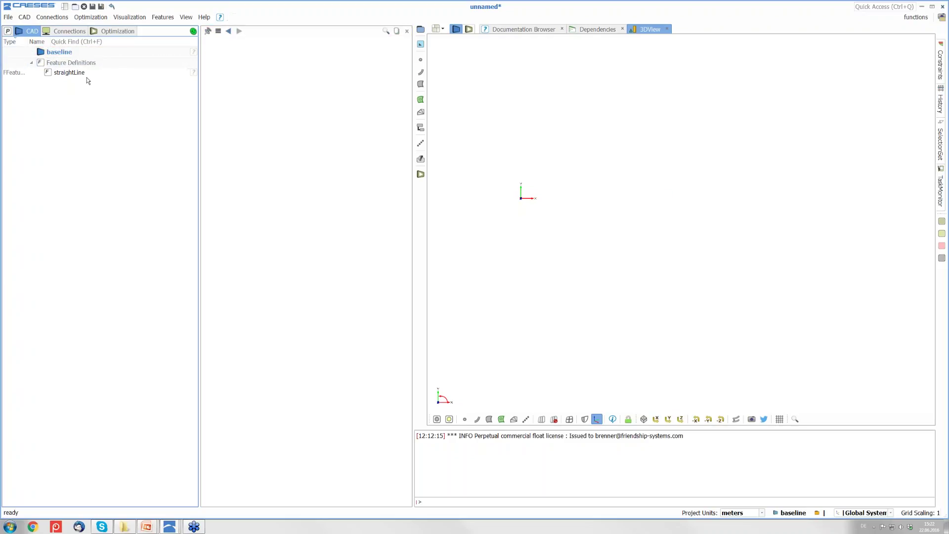
pyautogui.click(91, 74)
pyautogui.press('Delete')
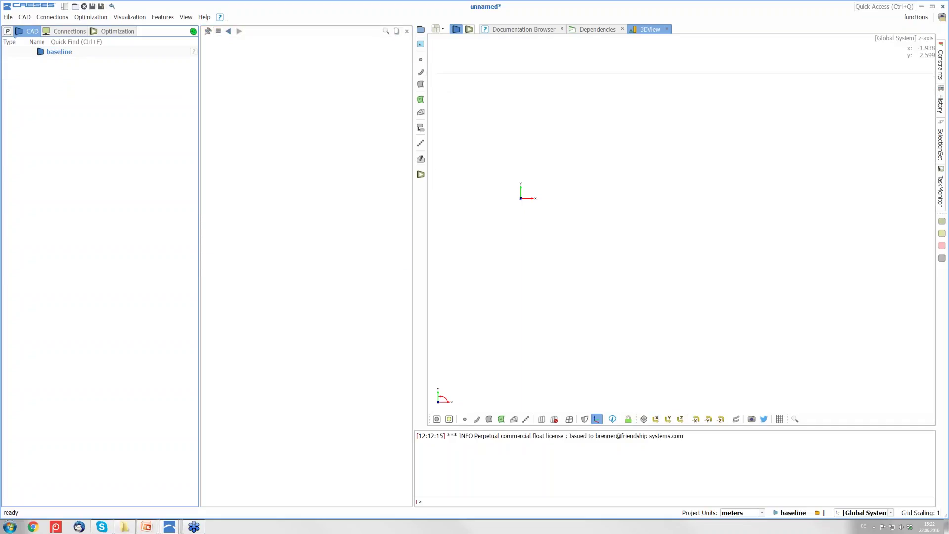
# Create a parameter named length with a value of 1 in the baseline.
pyautogui.click(421, 44)
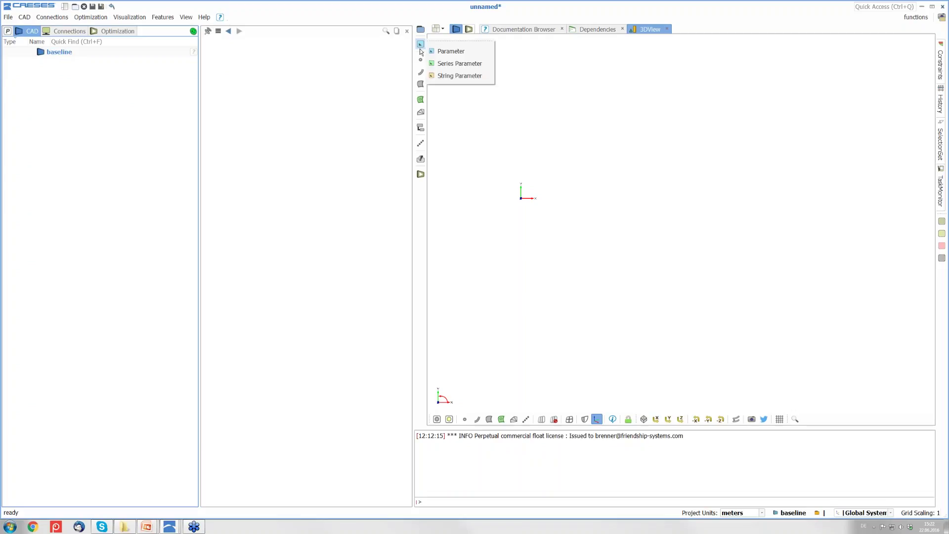
pyautogui.click(453, 49)
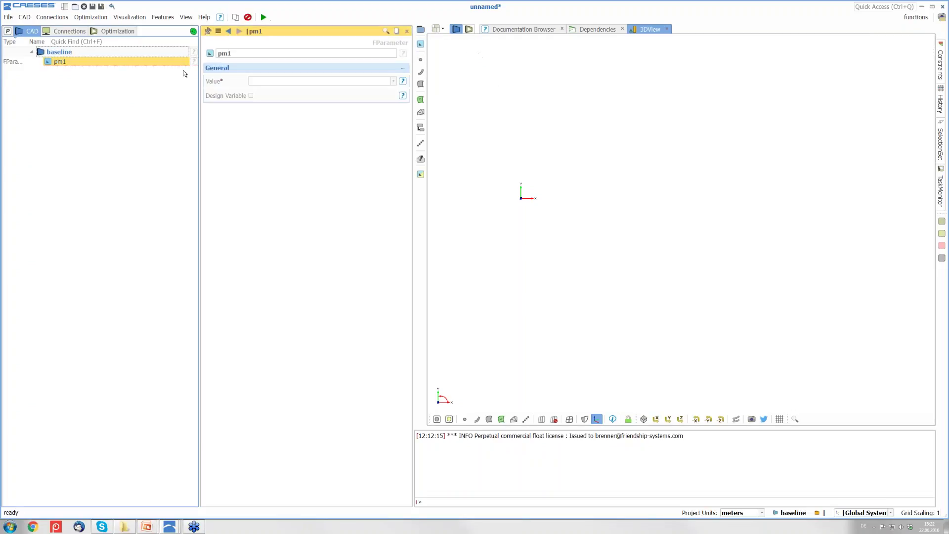
pyautogui.doubleClick(226, 53)
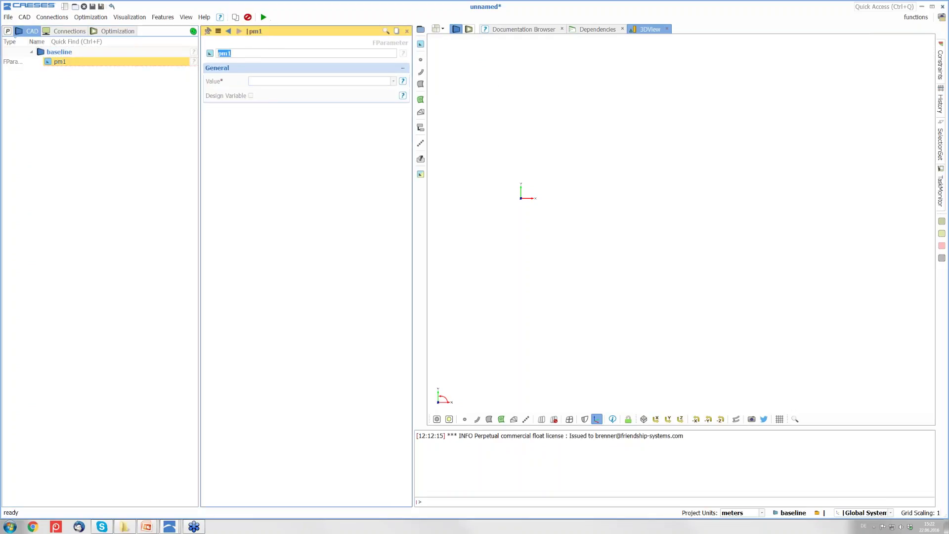
pyautogui.write('length')
pyautogui.click(256, 79)
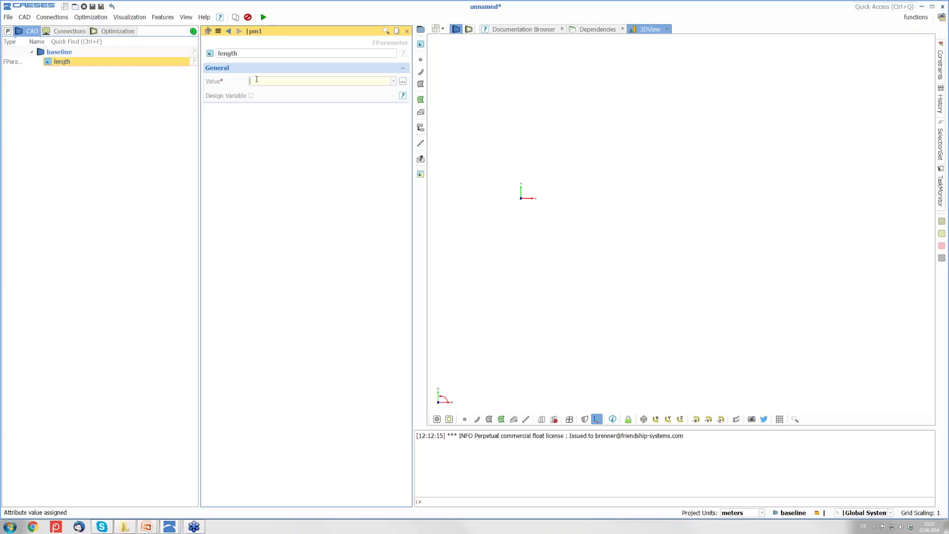
pyautogui.click(105, 212)
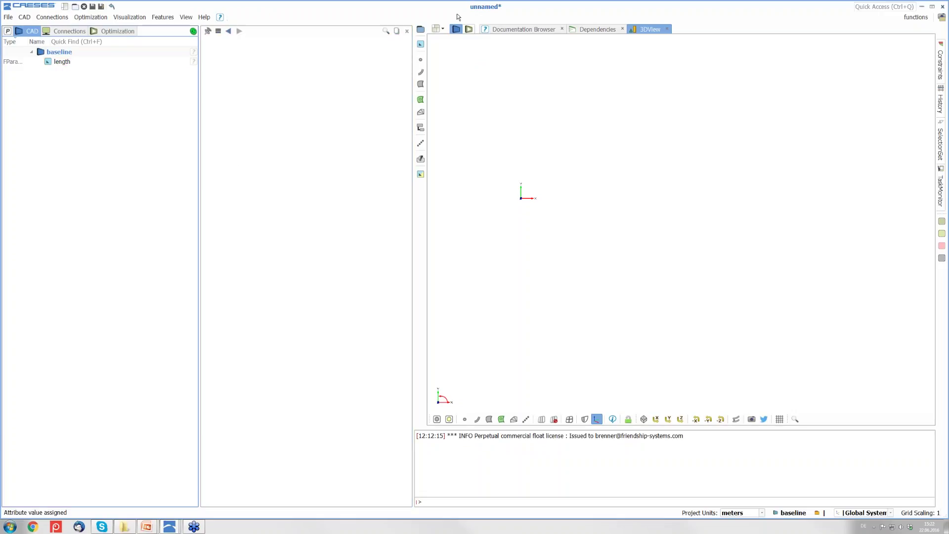
# Create a line with start position [0,0,0] and end position [length, 0, 0], referencing the length parameter.
pyautogui.click(421, 72)
pyautogui.click(449, 80)
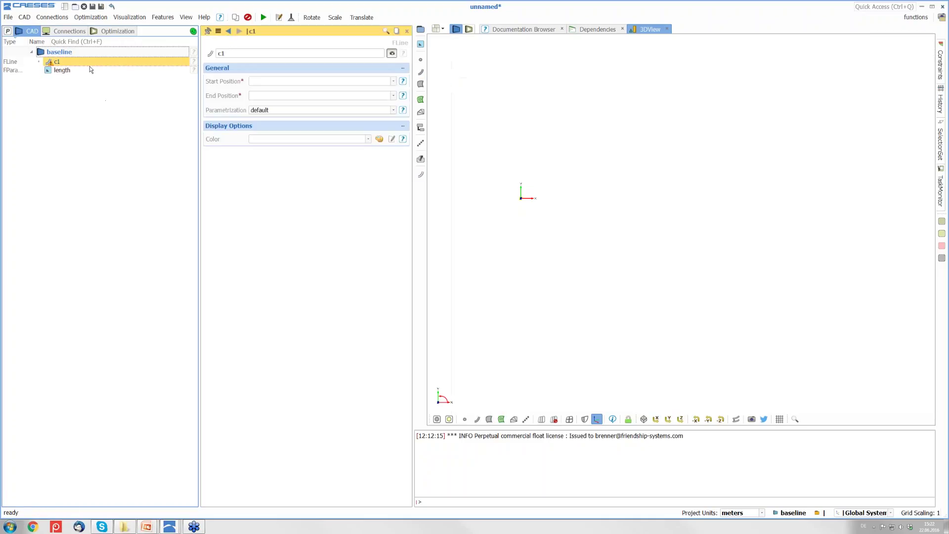
pyautogui.click(257, 80)
pyautogui.write('[0,0,0]')
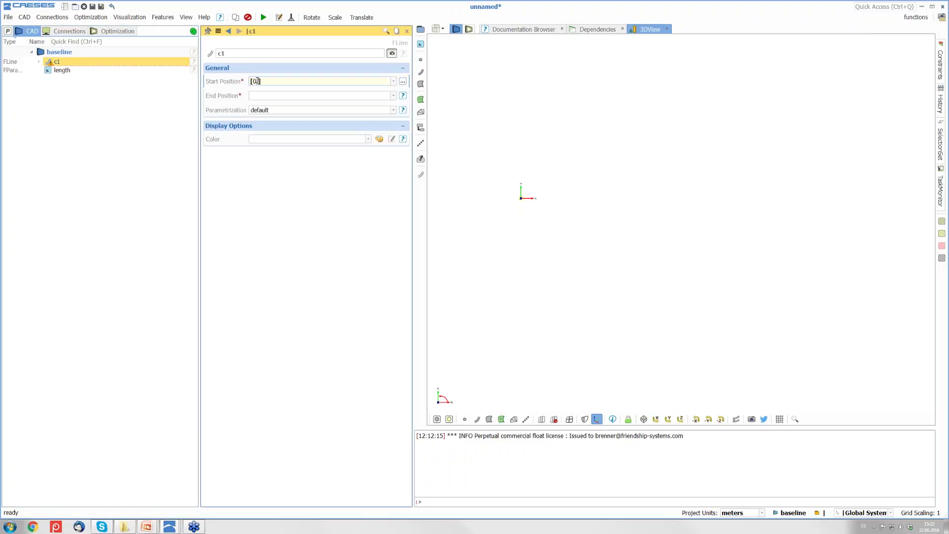
pyautogui.press('Tab')
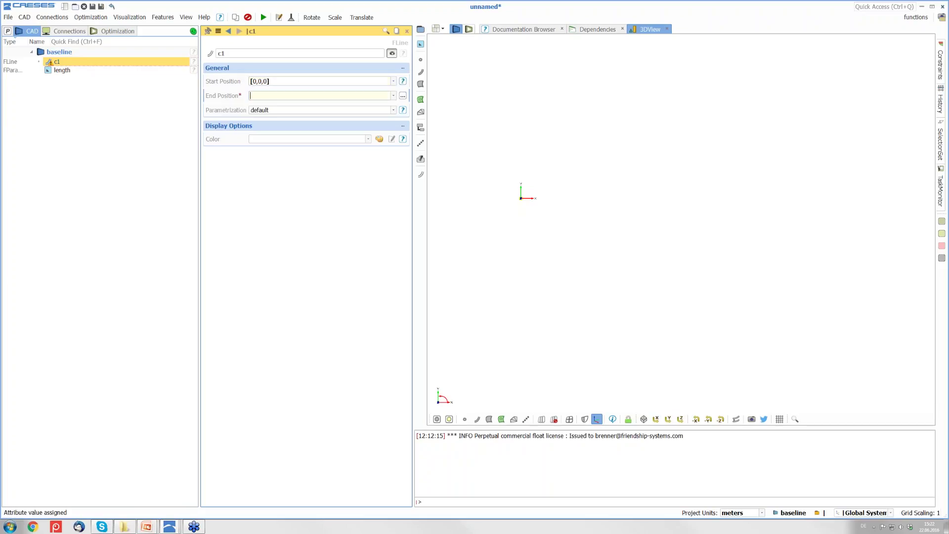
pyautogui.write('[]')
pyautogui.click(64, 70)
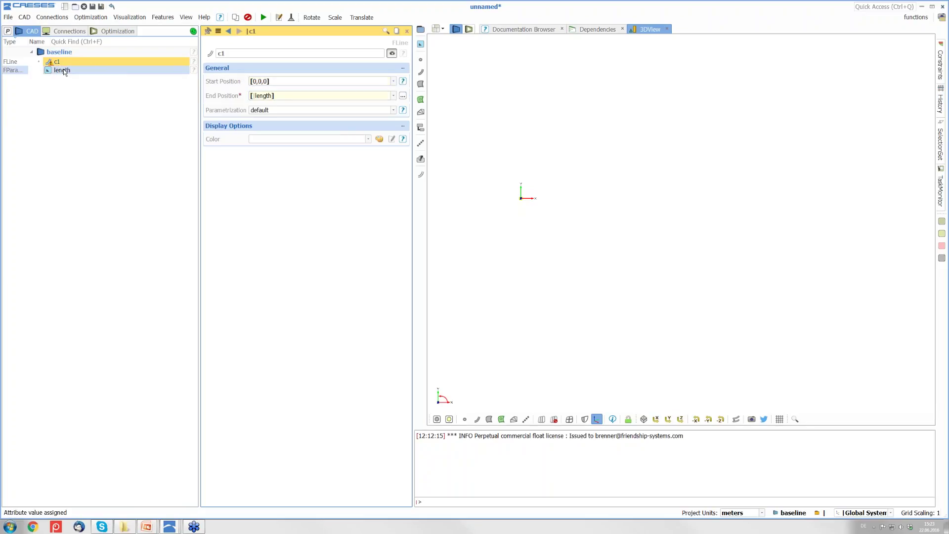
pyautogui.write(', 0, 0')
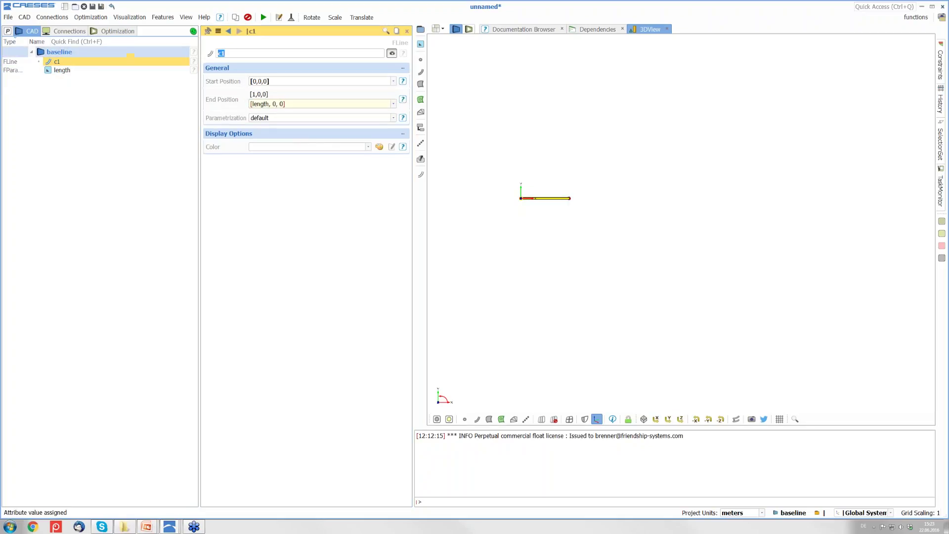
# Rename the new line as straight.
pyautogui.write('straight')
pyautogui.click(85, 203)
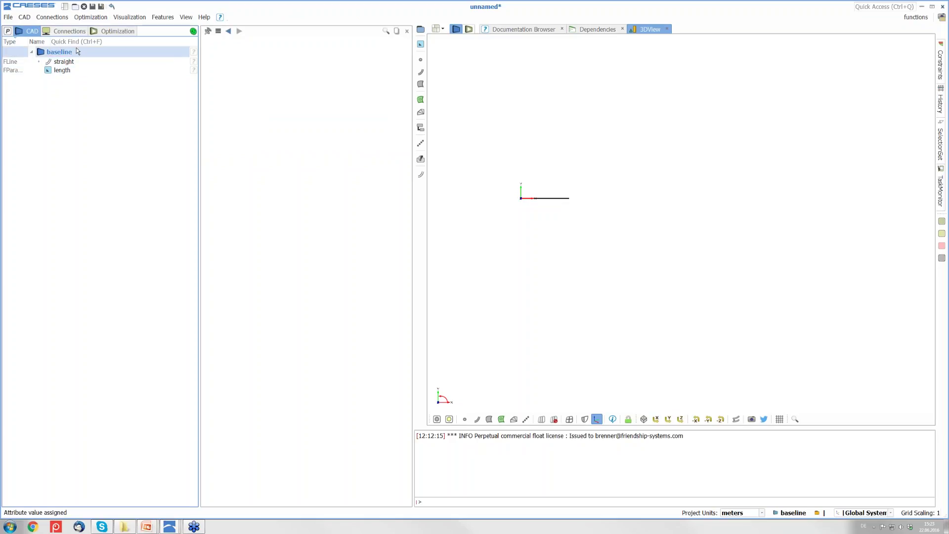
pyautogui.scroll(2, 544, 220)
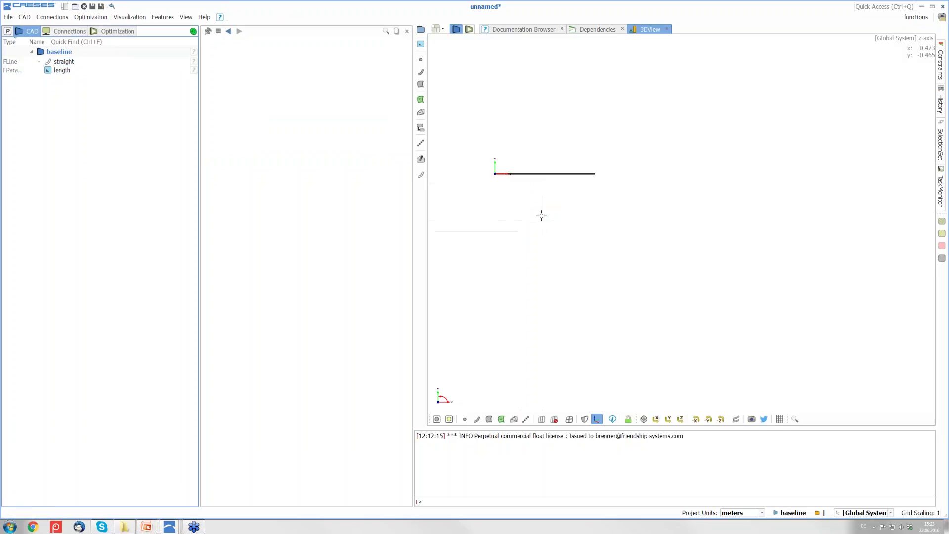
pyautogui.moveTo(559, 186); pyautogui.dragTo(610, 199, button='middle')
pyautogui.scroll(3, 610, 199)
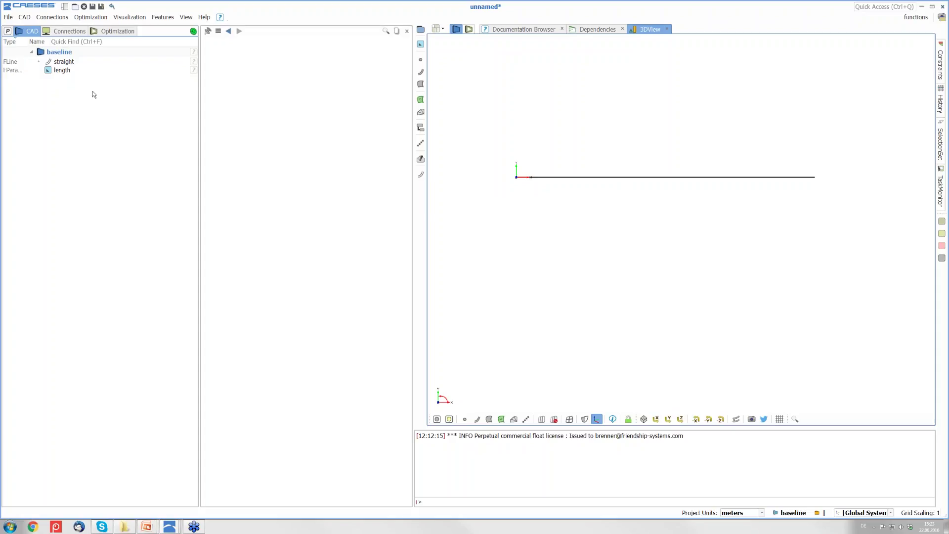
# Generate a new feature definition from the selected line straight.
pyautogui.click(76, 62)
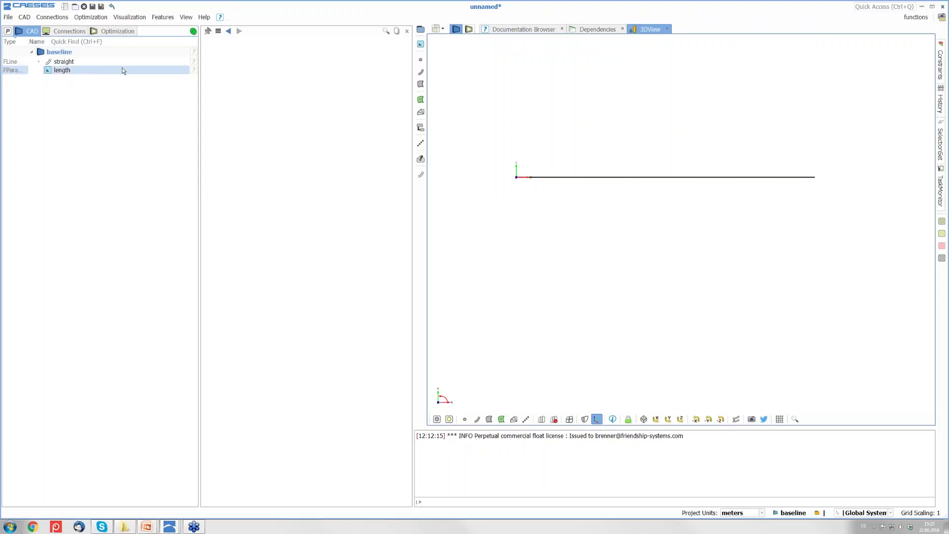
pyautogui.doubleClick(91, 61)
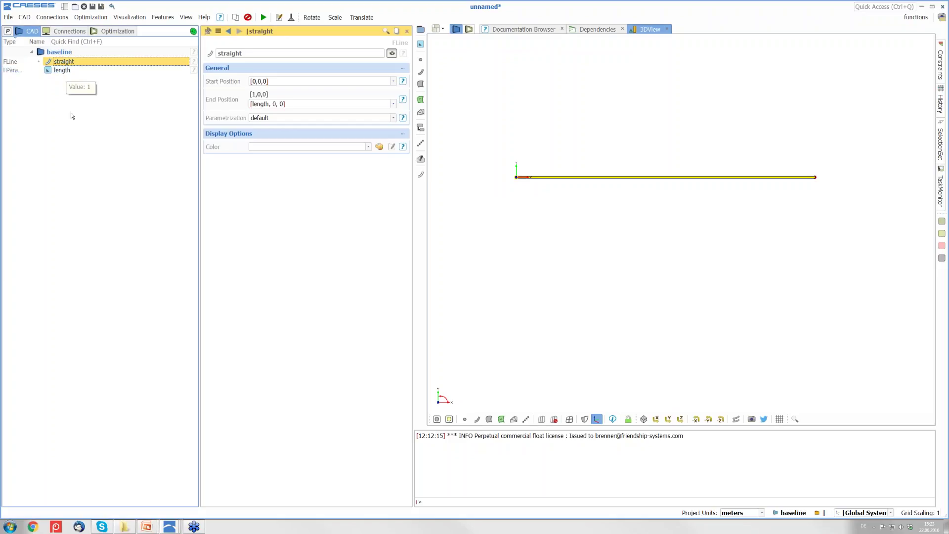
pyautogui.click(163, 18)
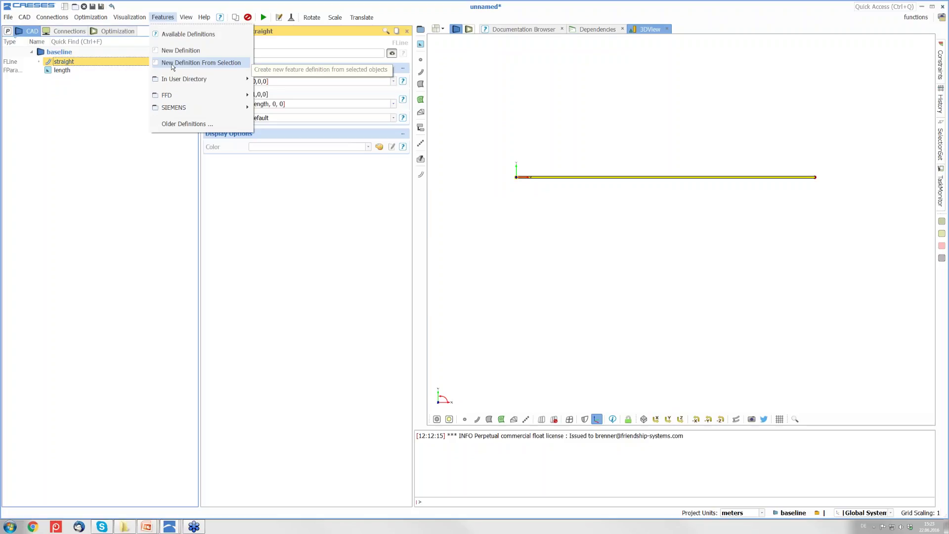
pyautogui.click(172, 63)
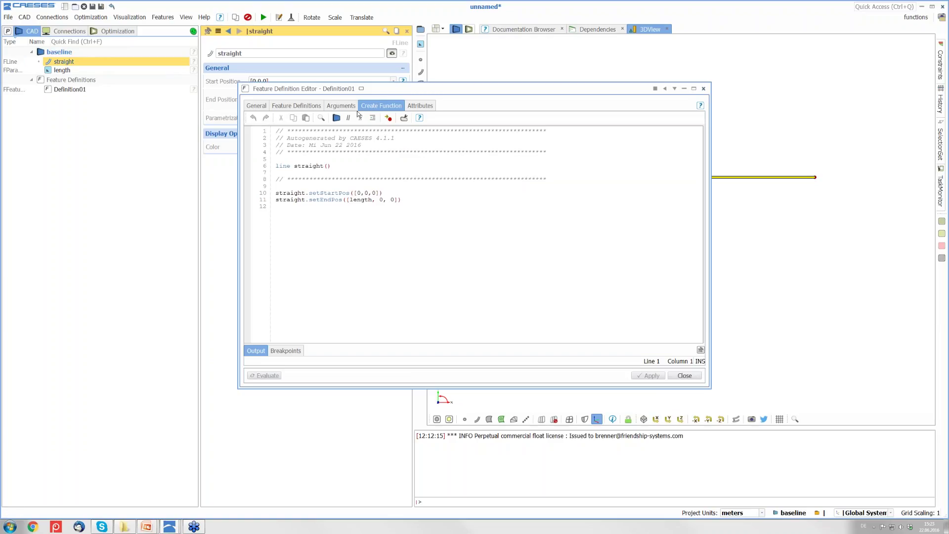
# Review the generated definition's arguments, create function code and attributes, then close its editor.
pyautogui.click(341, 106)
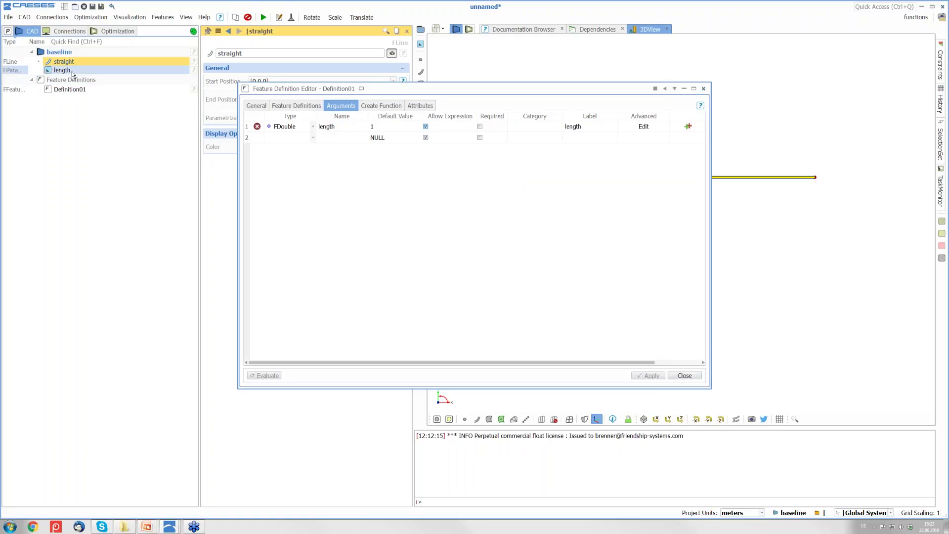
pyautogui.click(381, 105)
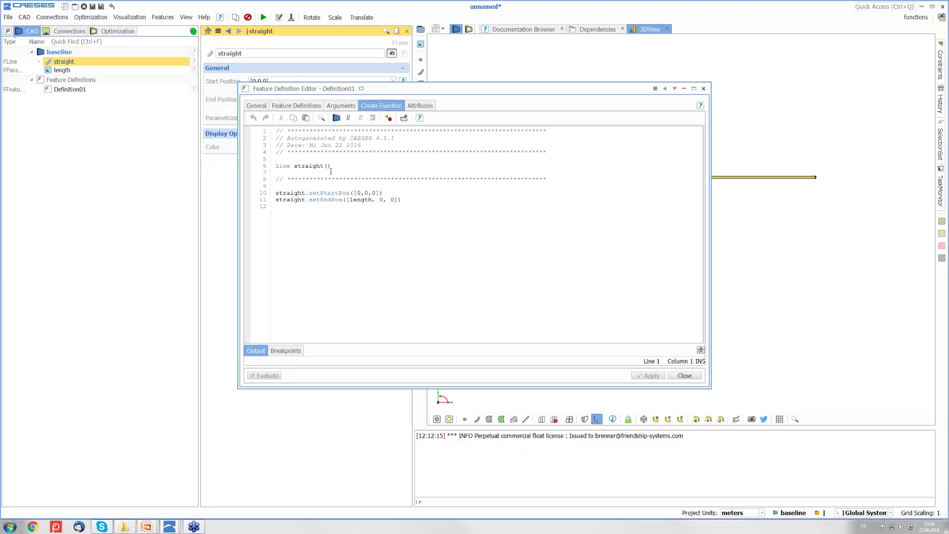
pyautogui.moveTo(286, 168)
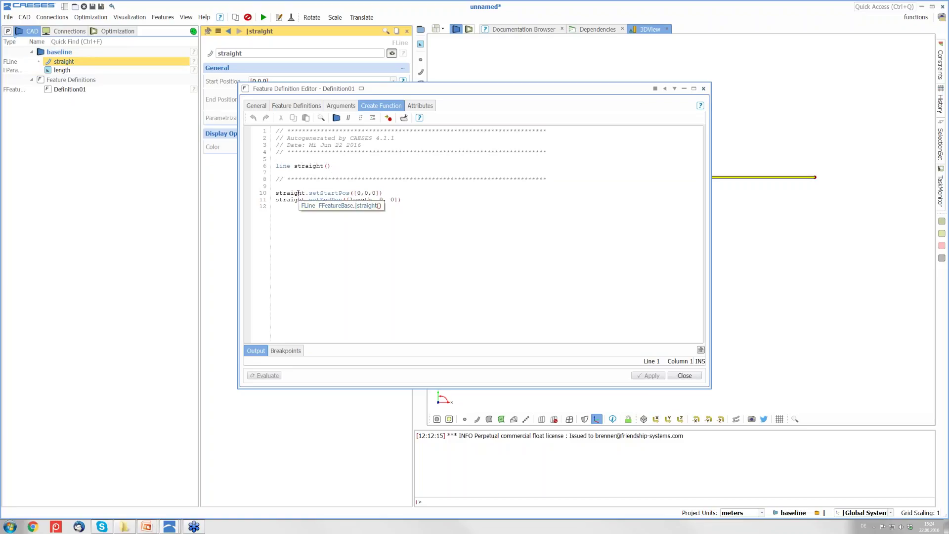
pyautogui.moveTo(339, 193)
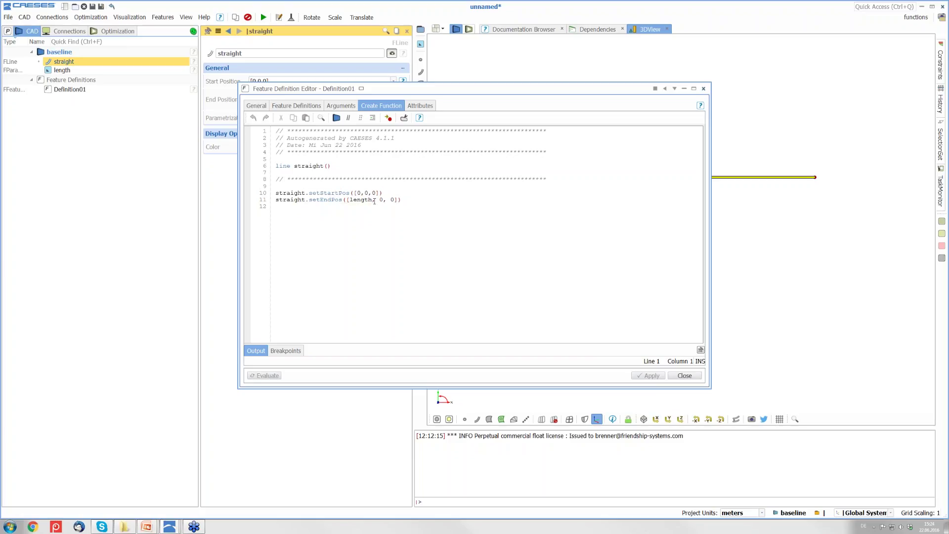
pyautogui.click(421, 107)
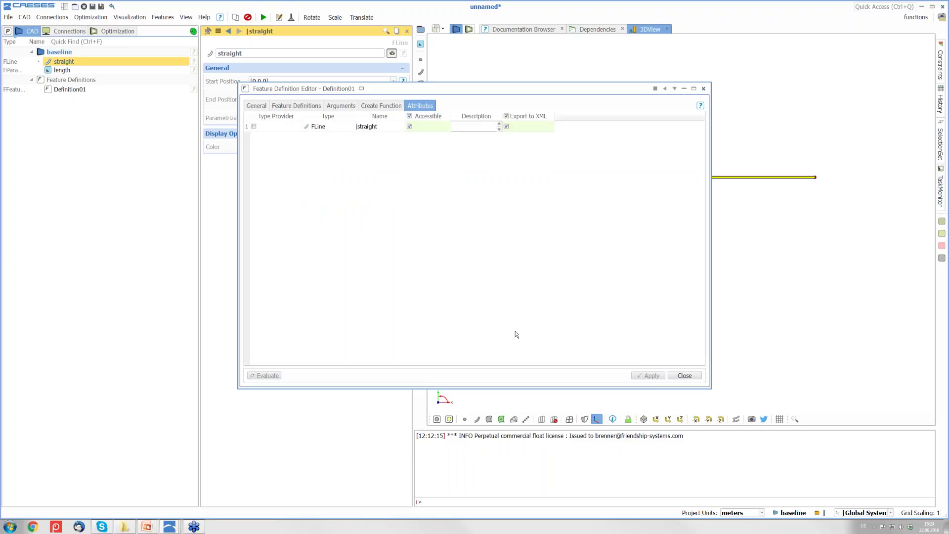
pyautogui.click(692, 376)
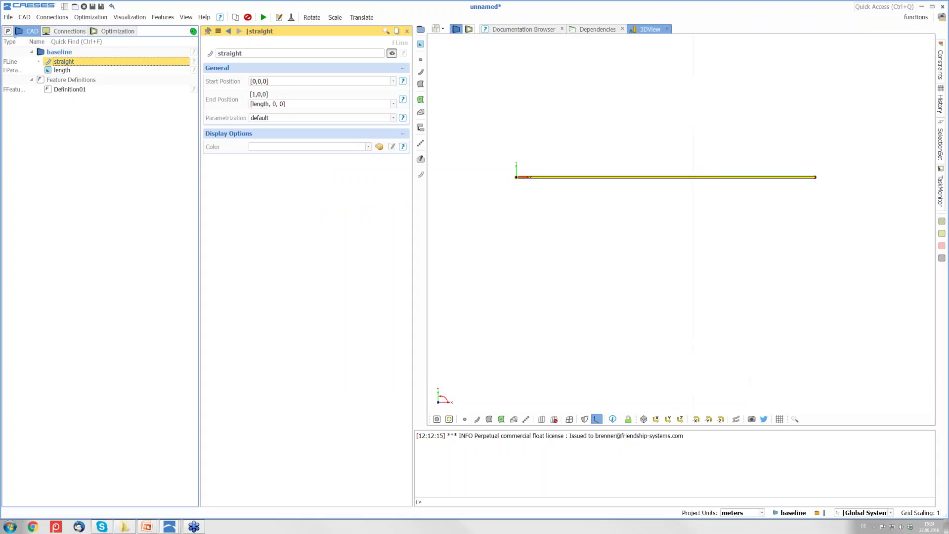
# Minimize the unnamed project and switch to the CAESES window with the axialFan_SimScaleWebinar project.
pyautogui.click(922, 6)
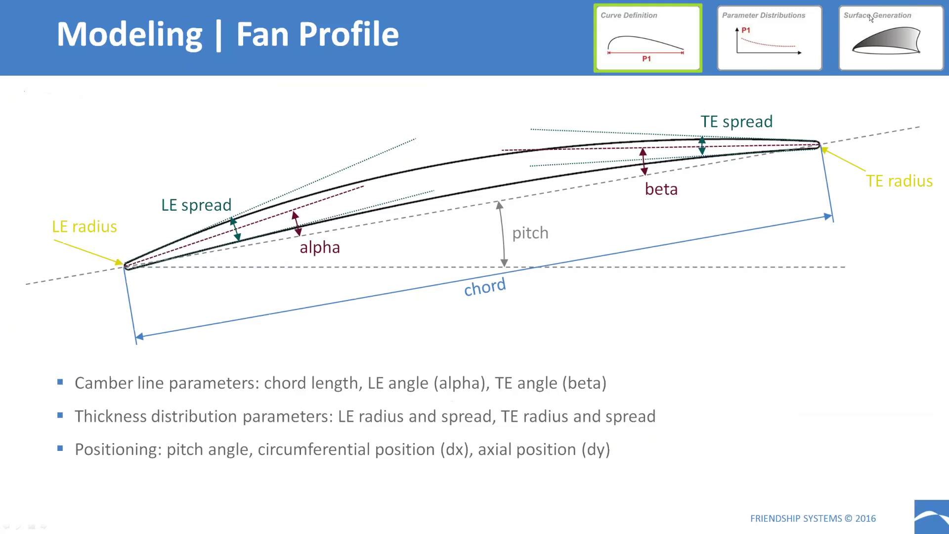
pyautogui.click(322, 497)
pyautogui.click(322, 496)
pyautogui.moveTo(170, 526)
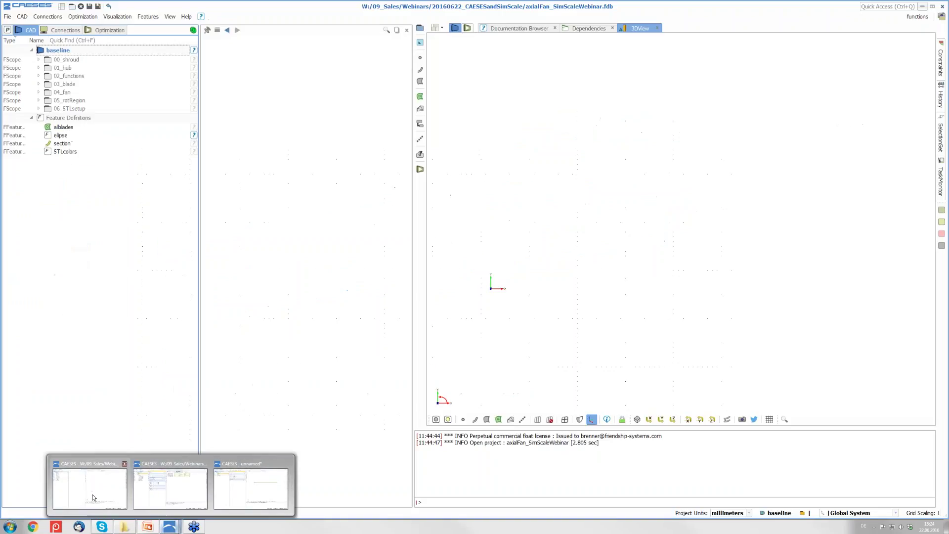
pyautogui.click(93, 496)
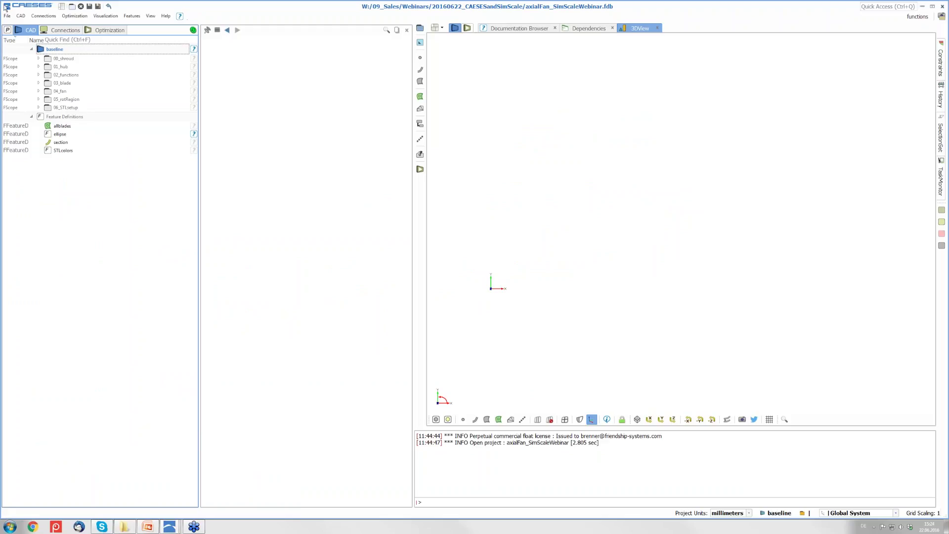
# Enlarge the interface text by zooming in one level.
pyautogui.click(165, 16)
pyautogui.moveTo(152, 19)
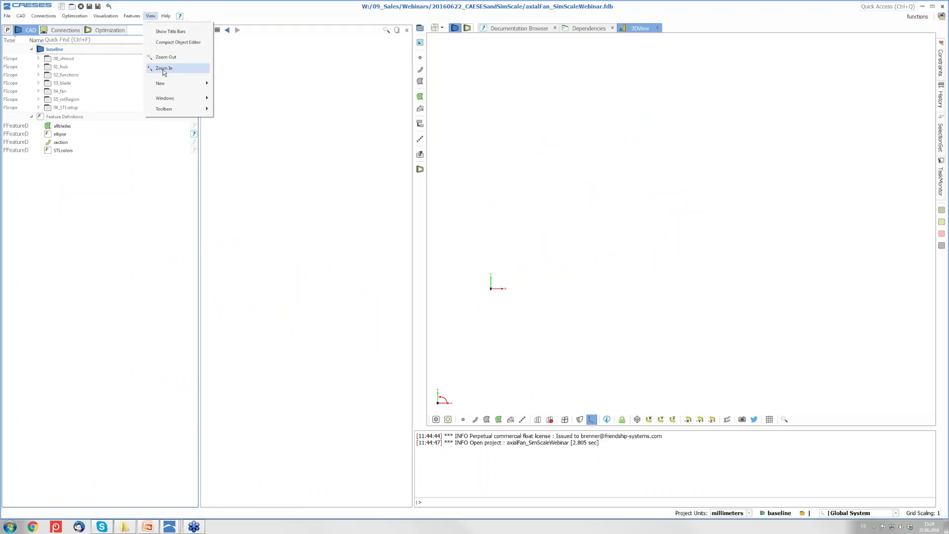
pyautogui.click(163, 70)
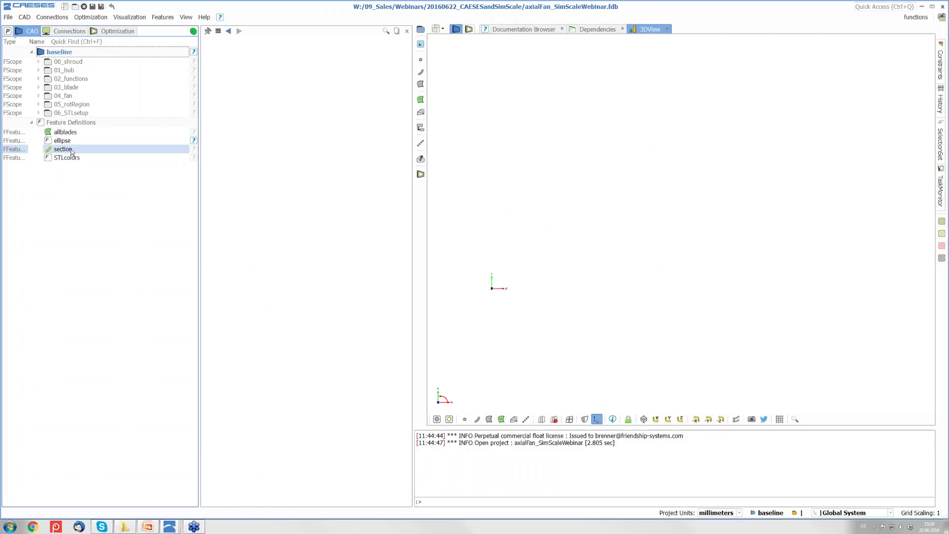
# Open the section feature definition for editing.
pyautogui.click(69, 150)
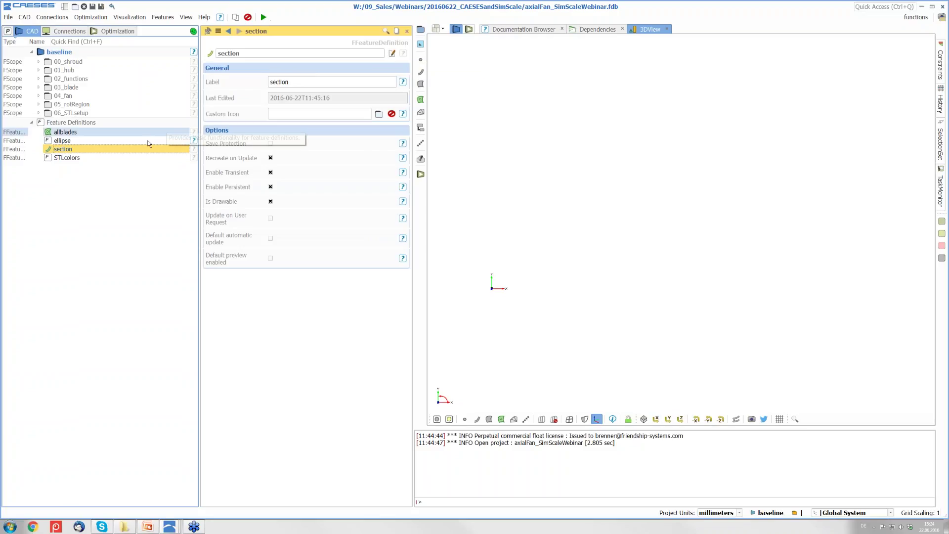
pyautogui.rightClick(109, 150)
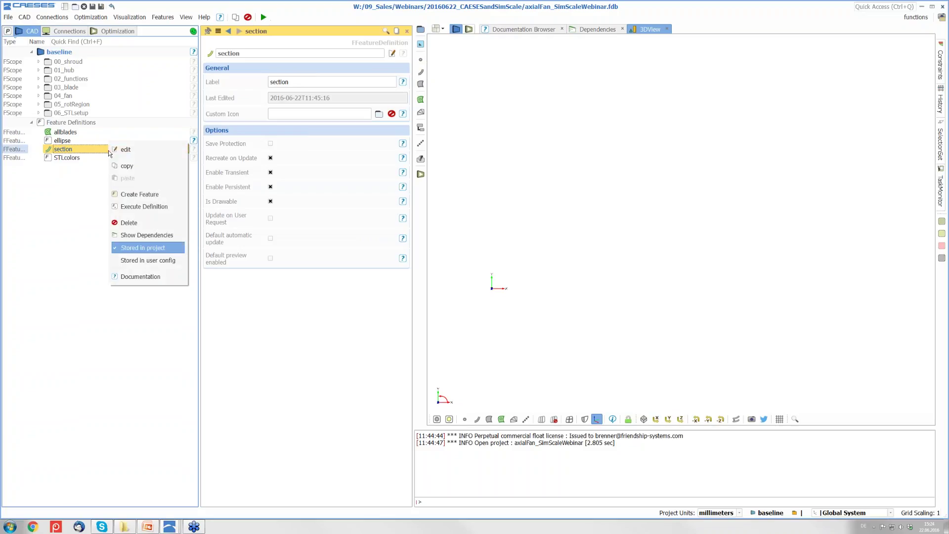
pyautogui.click(129, 166)
pyautogui.doubleClick(133, 150)
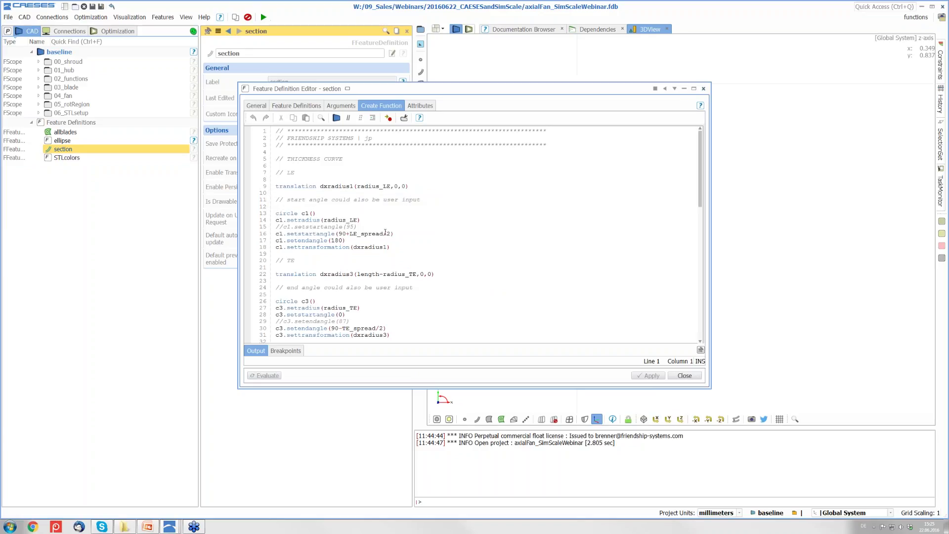
# Examine the create function code for the leading-edge circle c1 and the trailing-edge circle c3.
pyautogui.scroll(-1, 385, 231)
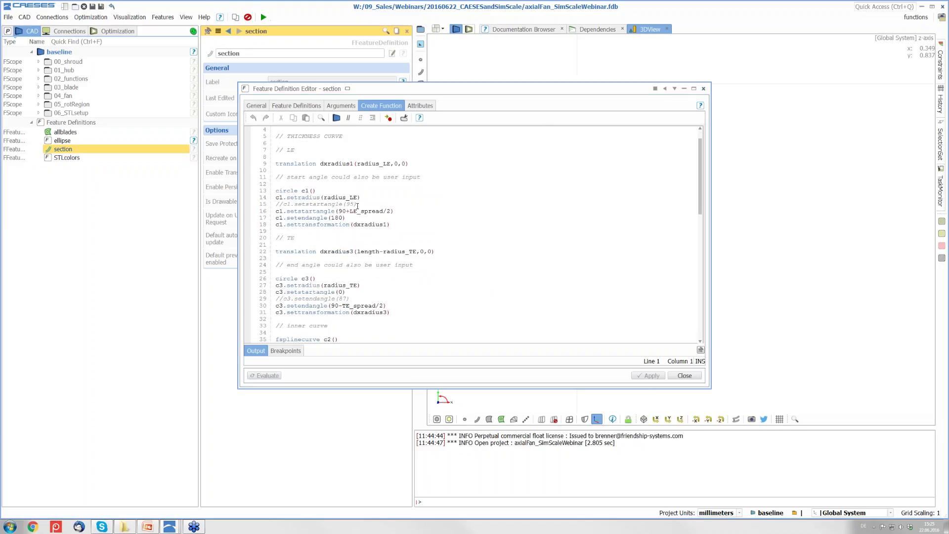
pyautogui.scroll(-2, 312, 176)
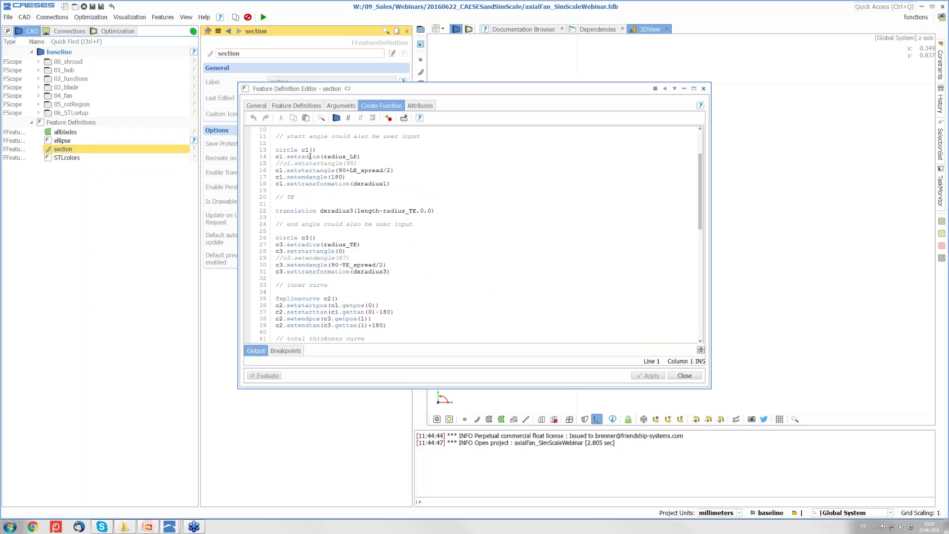
pyautogui.scroll(3, 305, 155)
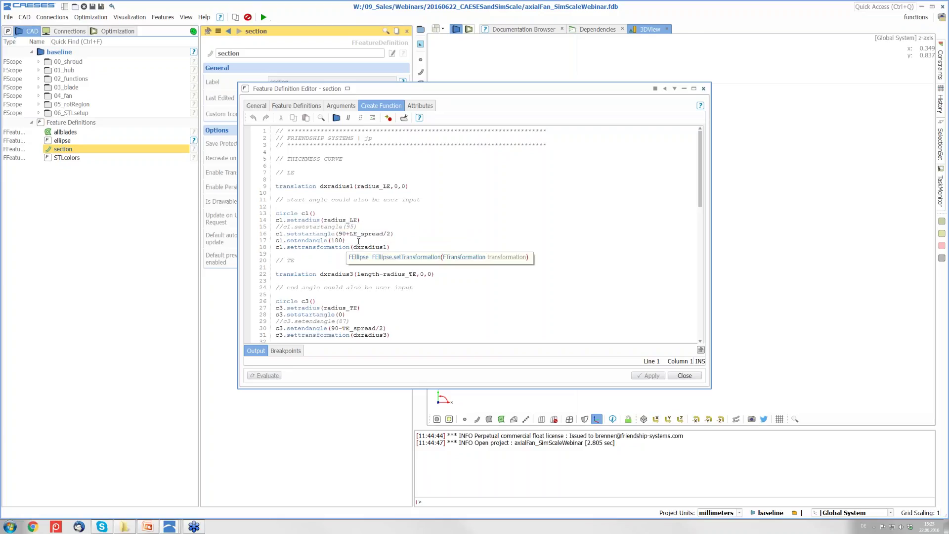
pyautogui.scroll(-3, 360, 247)
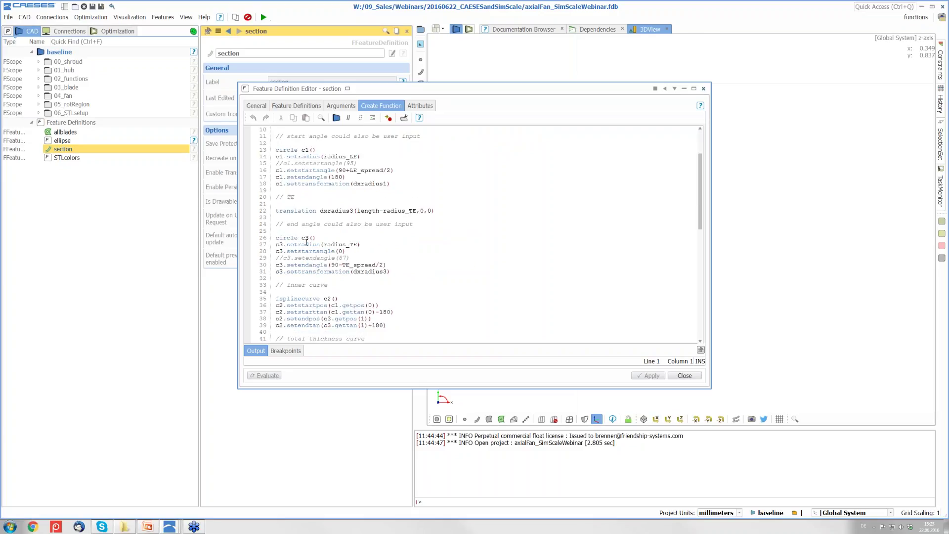
pyautogui.moveTo(390, 272); pyautogui.dragTo(269, 237)
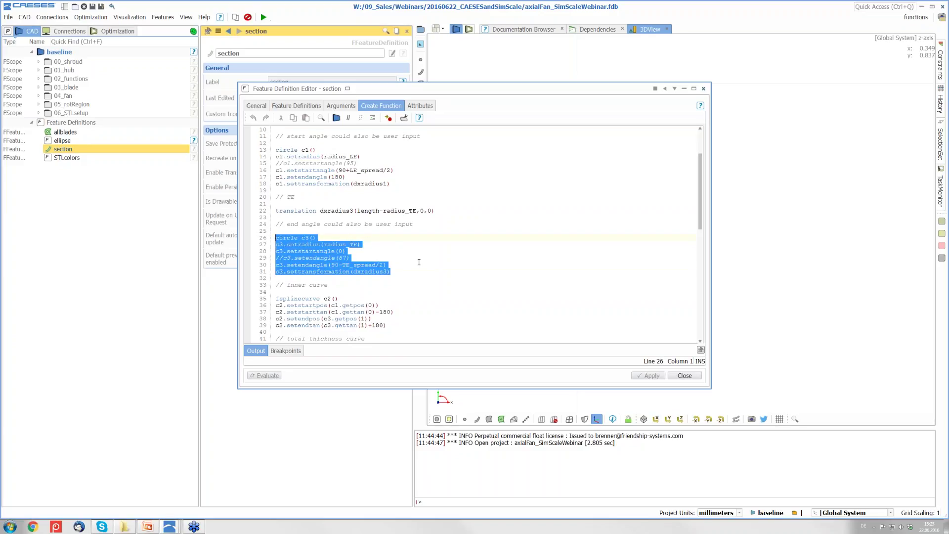
# Examine the code for the inner fspline curve c2 and the thickness polycurve in the section definition.
pyautogui.scroll(-2, 418, 262)
pyautogui.moveTo(387, 285); pyautogui.dragTo(270, 257)
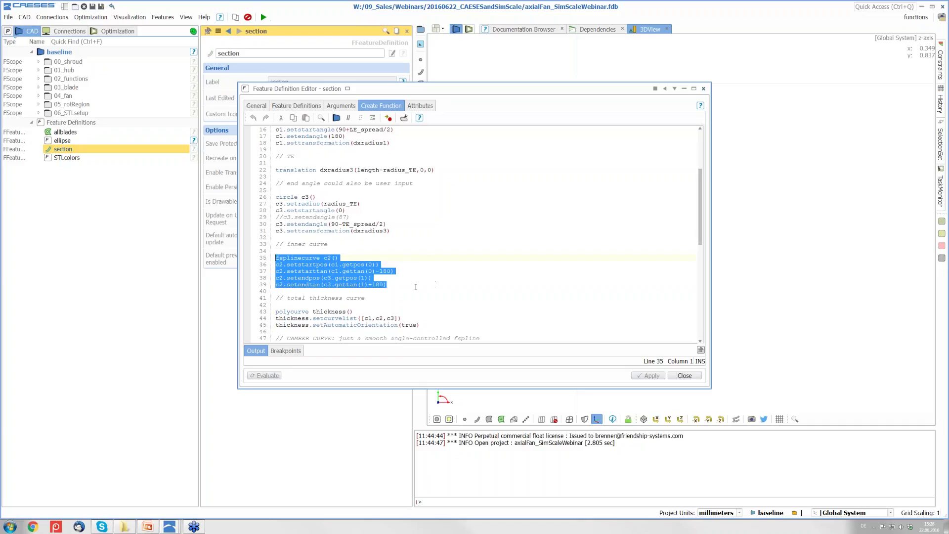
pyautogui.scroll(-2, 299, 271)
pyautogui.click(275, 272)
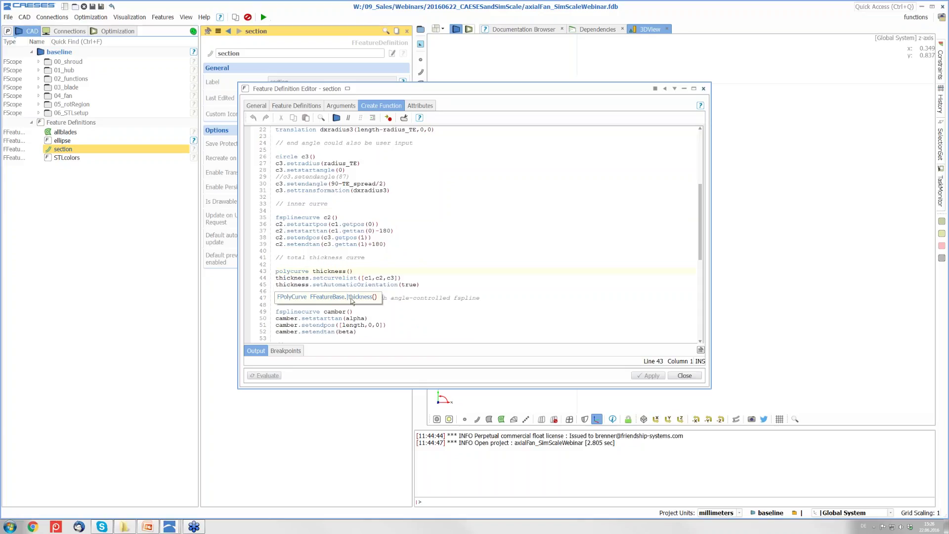
# Examine the camber fspline curve block in the create function, highlighting its four lines.
pyautogui.scroll(-4, 371, 308)
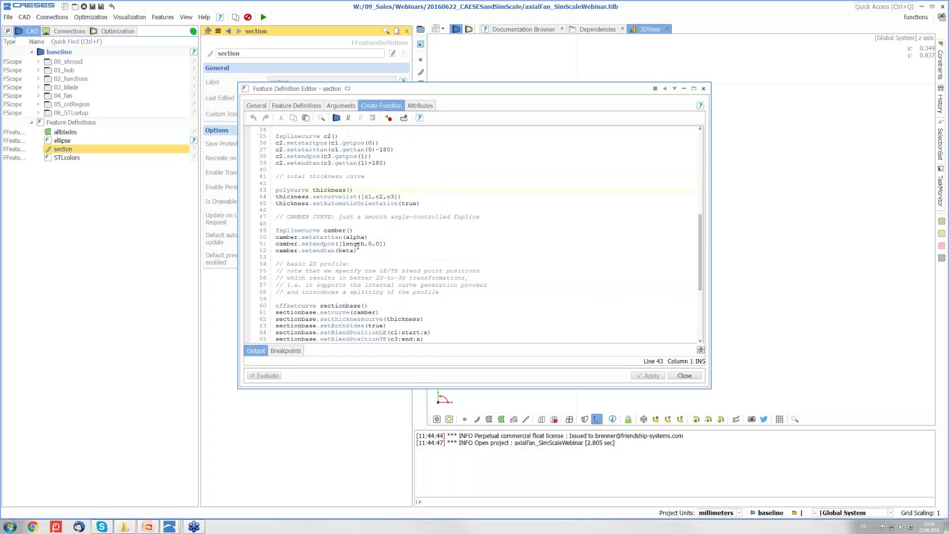
pyautogui.moveTo(363, 250); pyautogui.dragTo(265, 233)
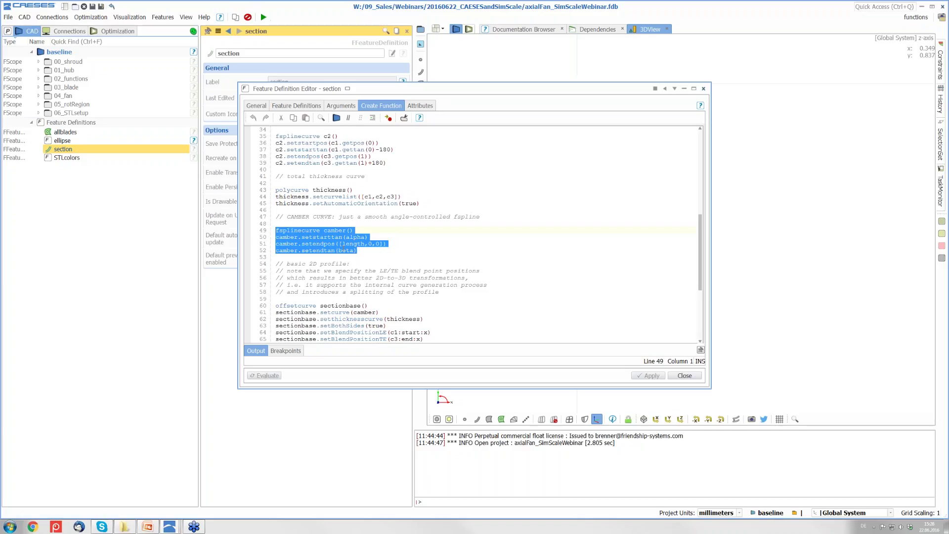
pyautogui.moveTo(361, 247)
# Examine the sectionbase offset curve code, highlighting its camber curve, thickness curve and both-sides settings.
pyautogui.scroll(-4, 363, 257)
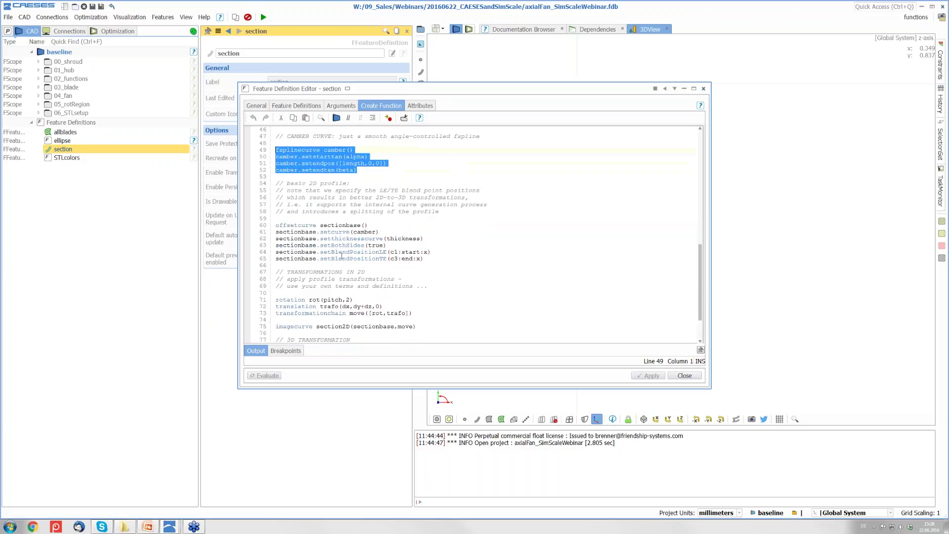
pyautogui.moveTo(276, 225); pyautogui.dragTo(435, 258)
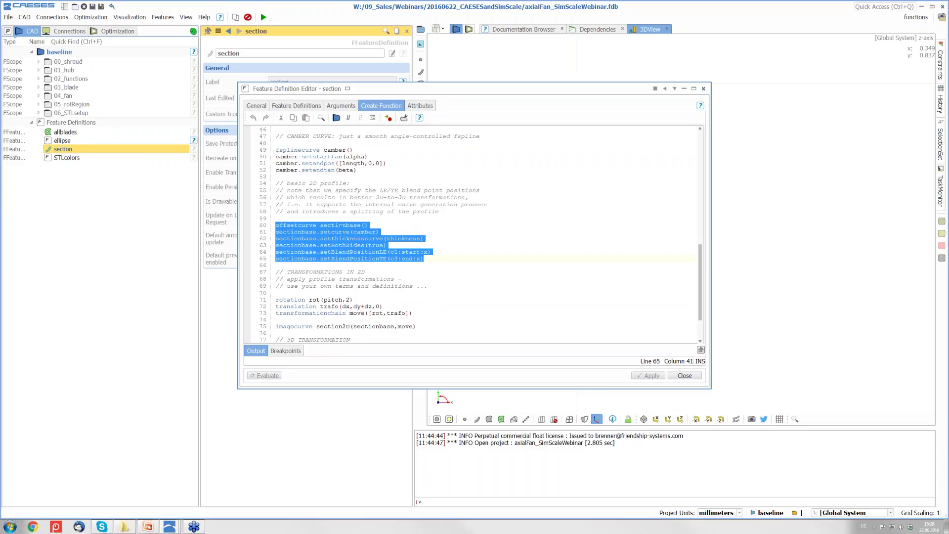
pyautogui.click(329, 232)
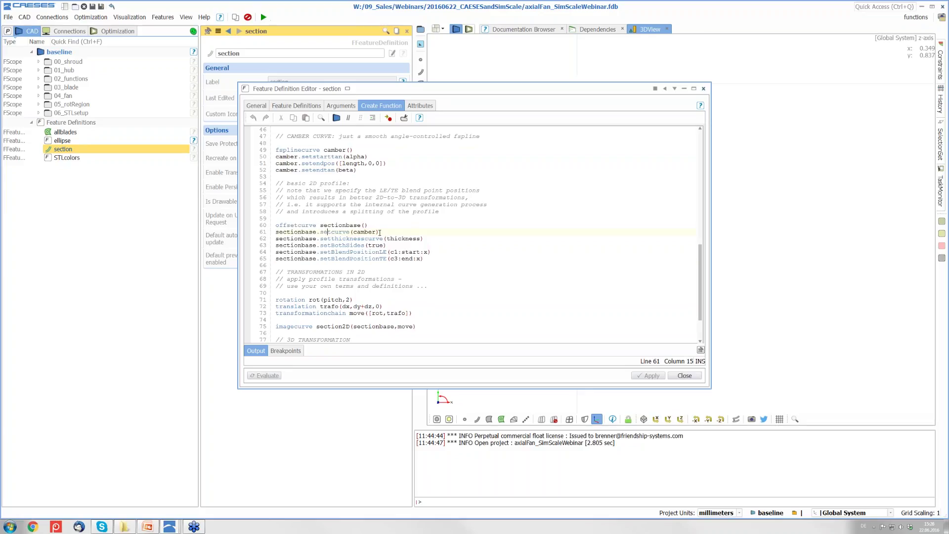
pyautogui.moveTo(379, 232); pyautogui.dragTo(280, 232)
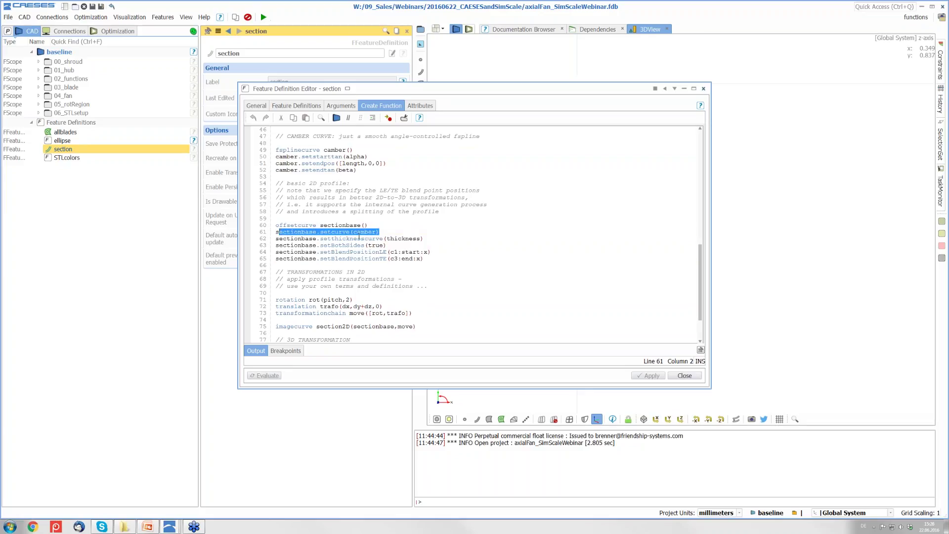
pyautogui.moveTo(423, 238); pyautogui.dragTo(276, 240)
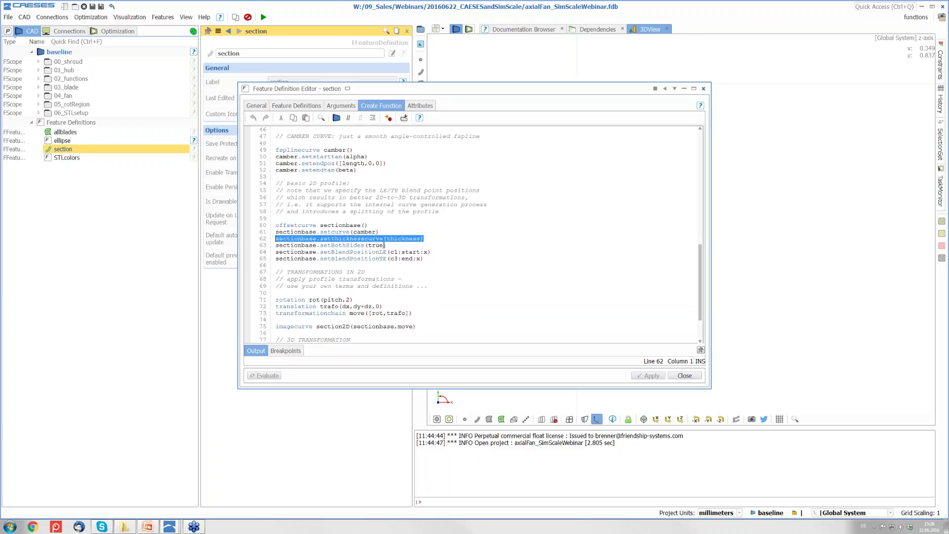
pyautogui.moveTo(385, 245); pyautogui.dragTo(277, 248)
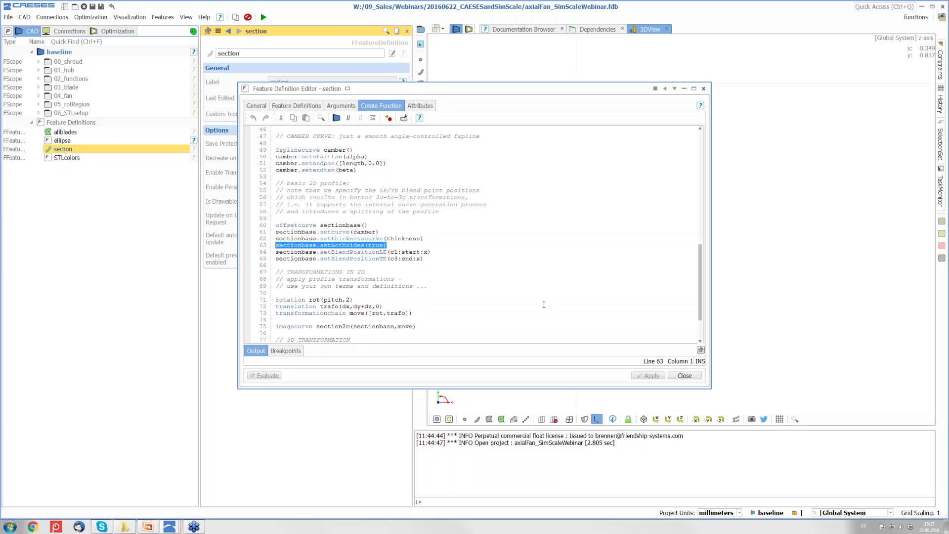
pyautogui.click(544, 304)
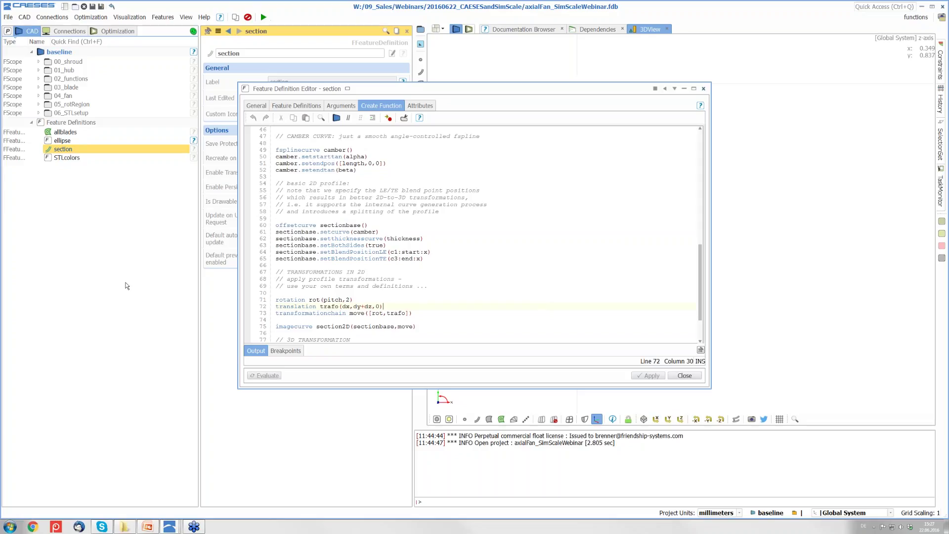
# Examine the 2D pitch rotation and translation code and the cylinder transformation used for the 3D section.
pyautogui.click(365, 300)
pyautogui.scroll(-2, 304, 297)
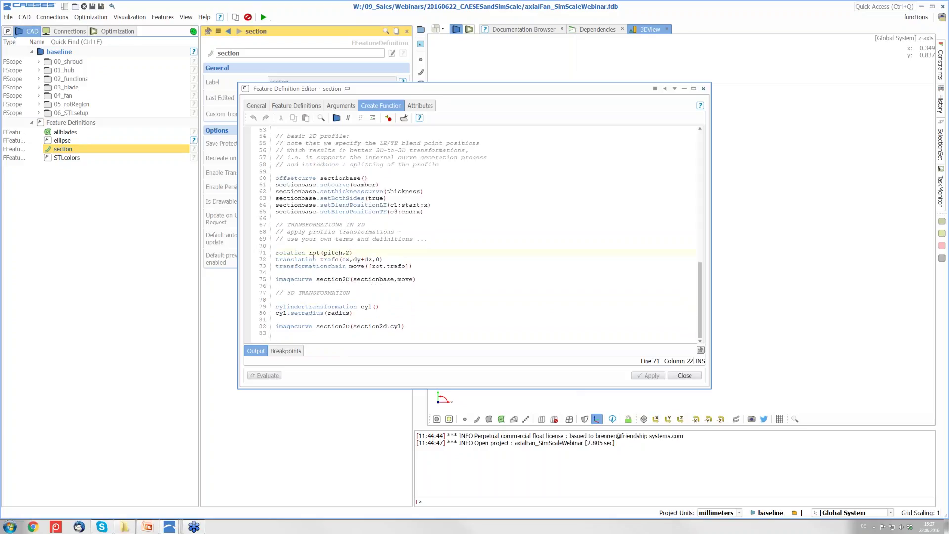
pyautogui.moveTo(342, 253); pyautogui.dragTo(324, 253)
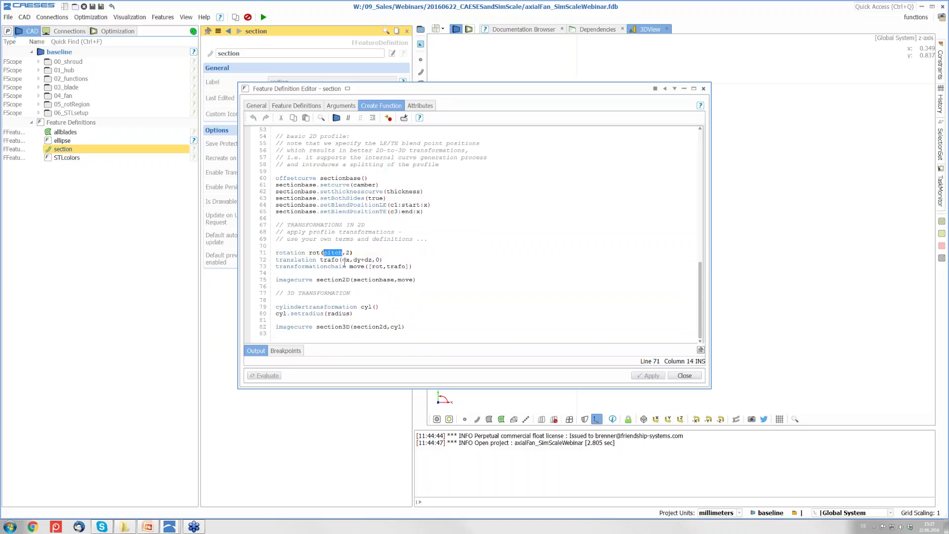
pyautogui.click(389, 260)
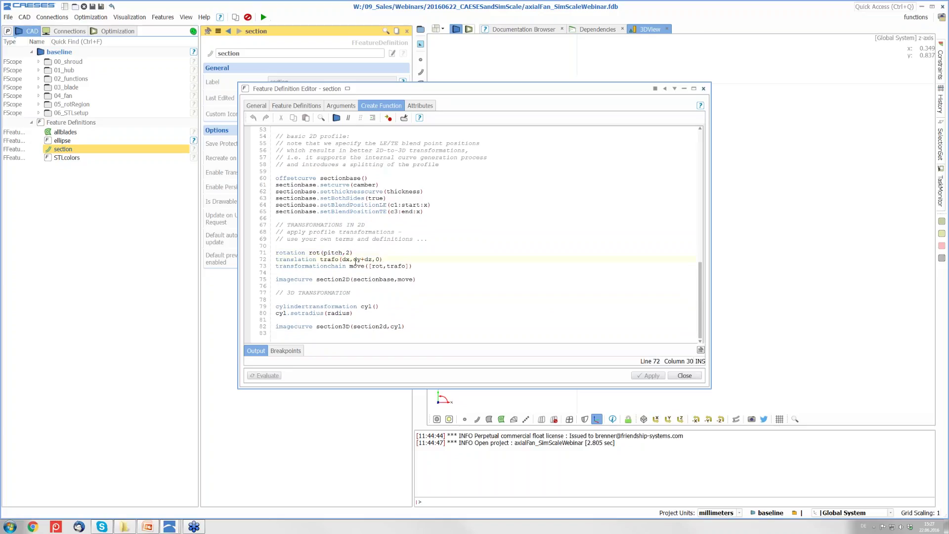
pyautogui.moveTo(357, 262)
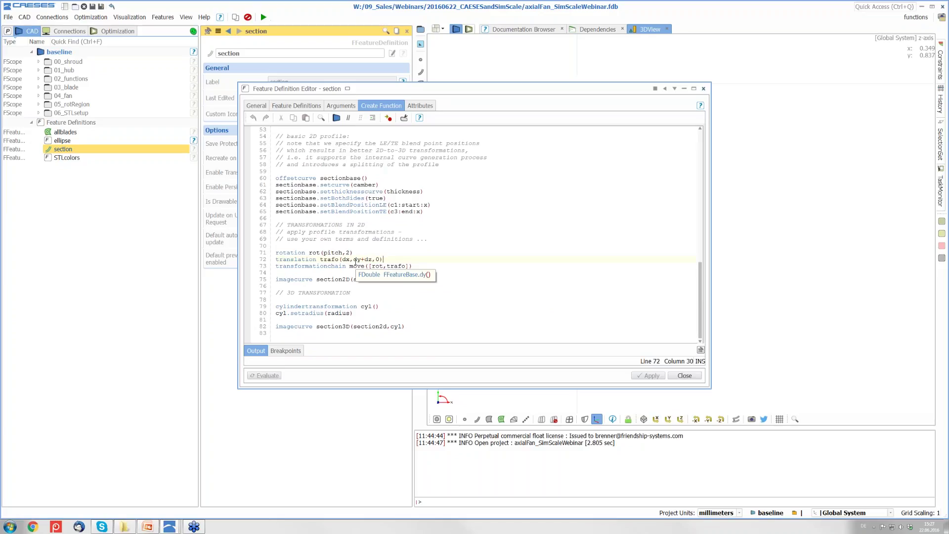
pyautogui.click(387, 311)
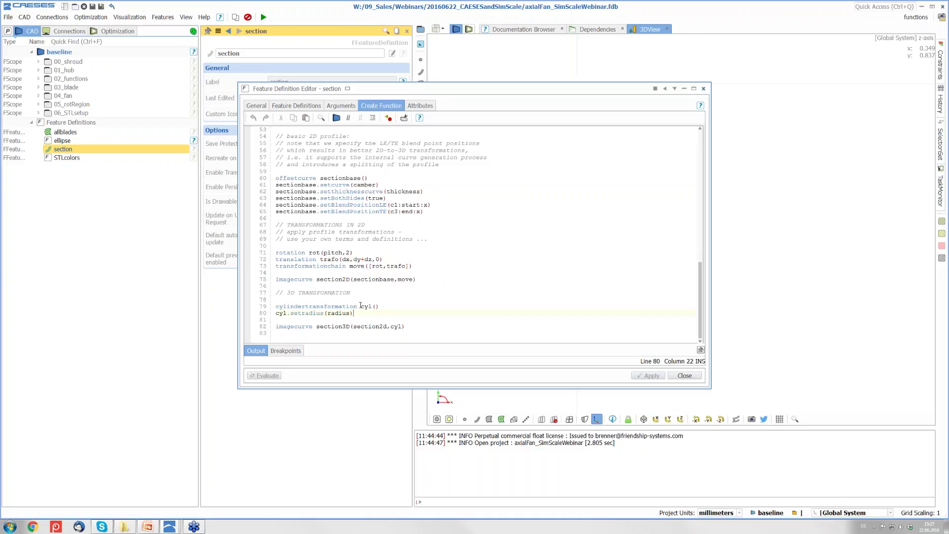
pyautogui.moveTo(361, 307)
# Skim the section code once more, review the definition's accessible attributes, and close the editor.
pyautogui.scroll(17, 411, 325)
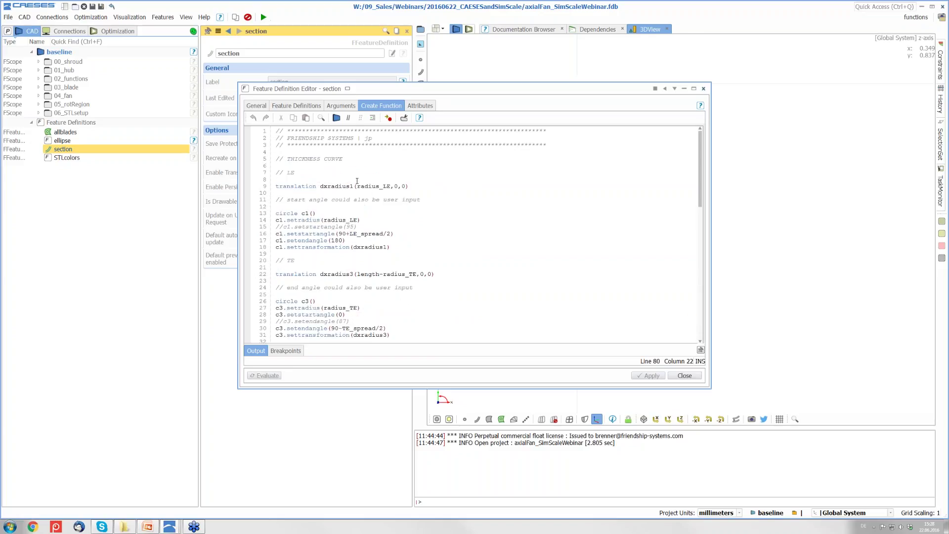
pyautogui.scroll(-15, 413, 235)
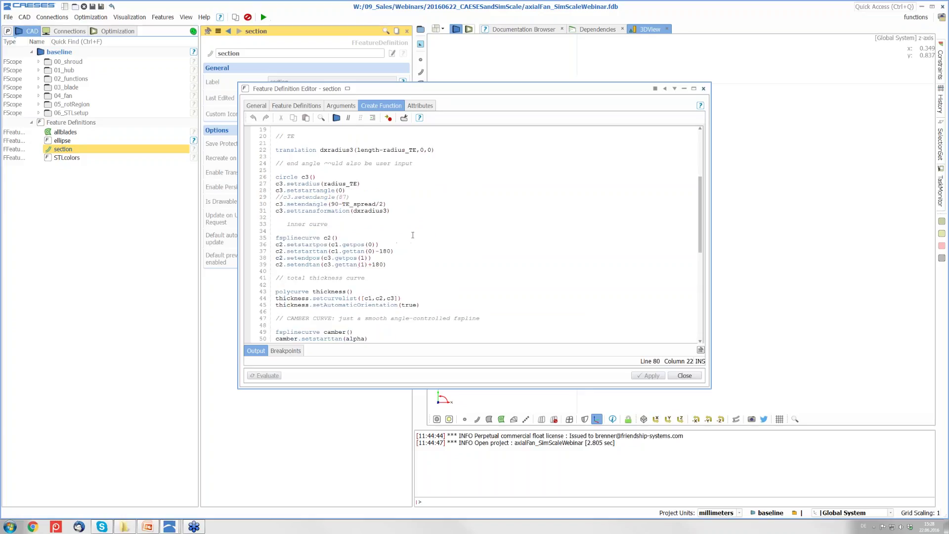
pyautogui.click(419, 106)
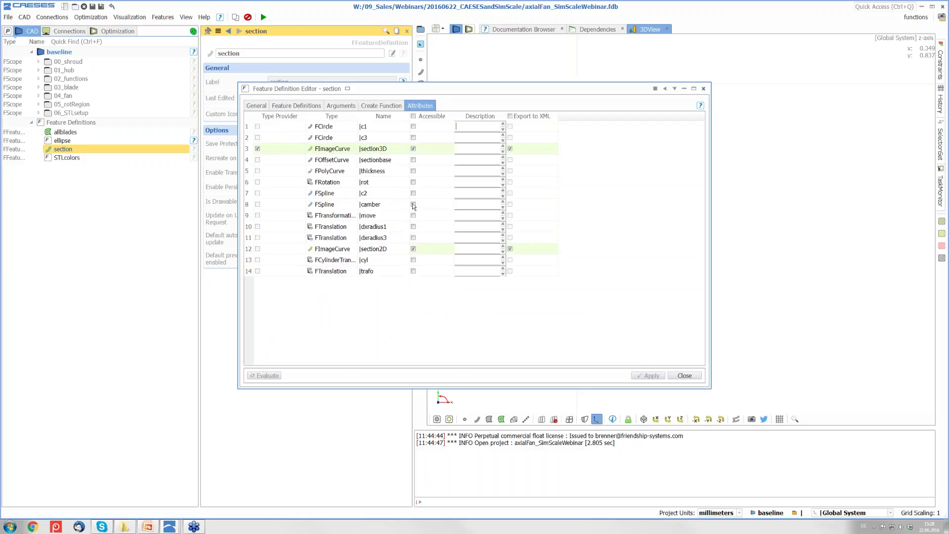
pyautogui.click(685, 376)
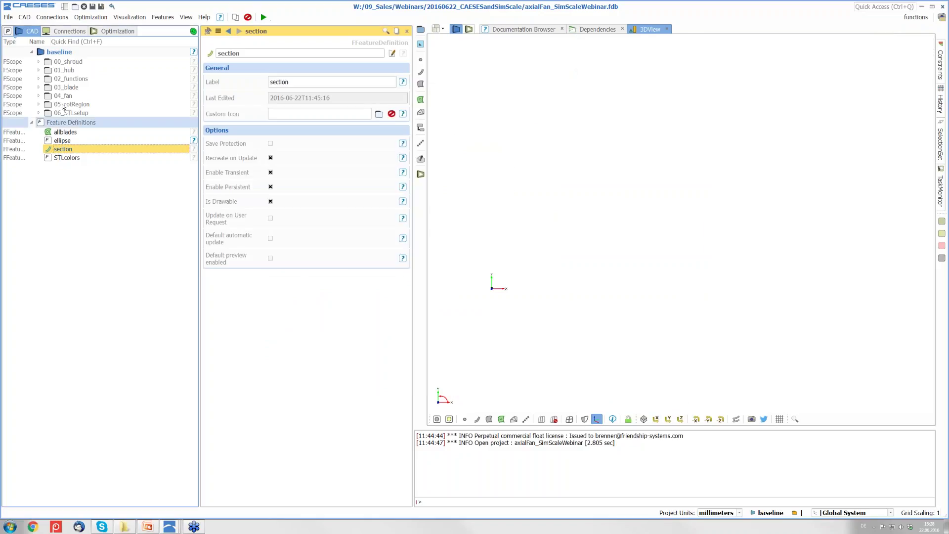
# Create a feature from the section definition and inspect its 2D and 3D profile curves in the 3D view.
pyautogui.rightClick(64, 150)
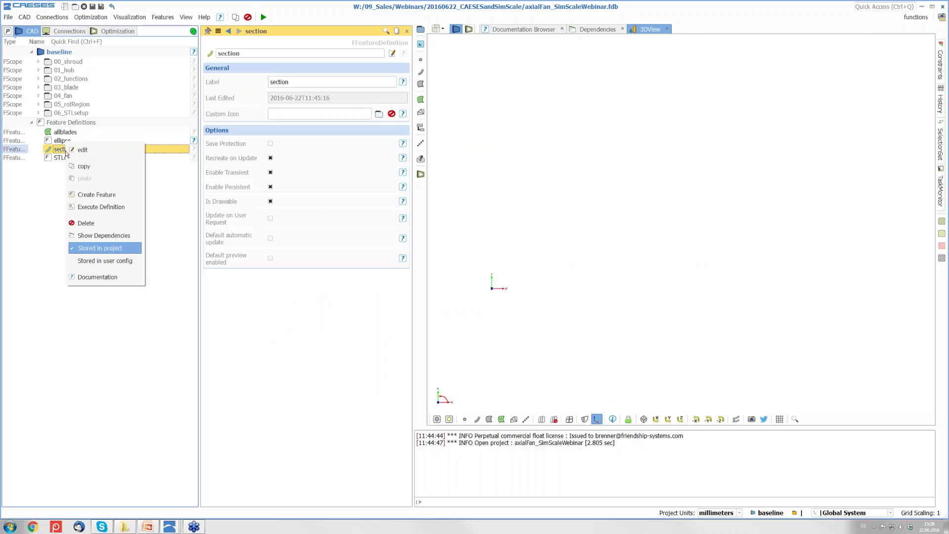
pyautogui.click(106, 195)
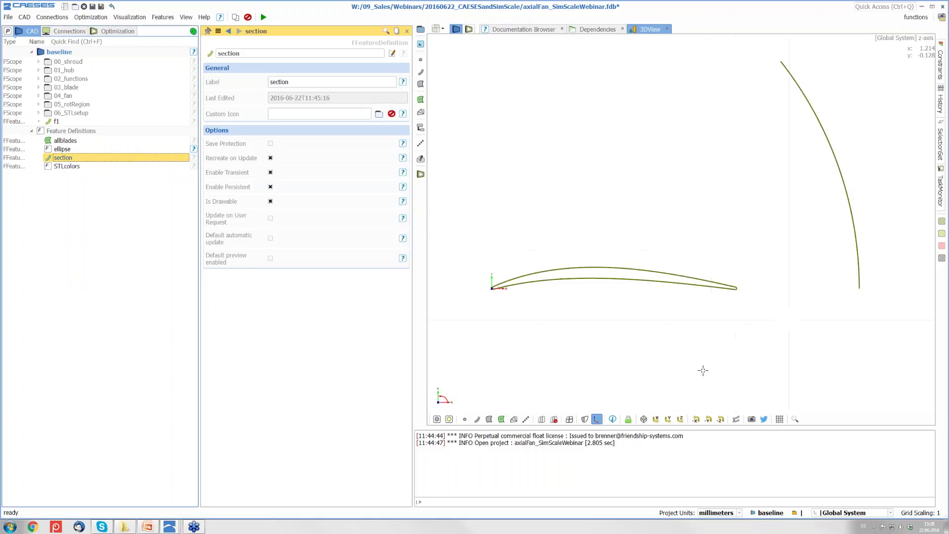
pyautogui.scroll(2, 654, 310)
pyautogui.moveTo(658, 311); pyautogui.dragTo(660, 344, button='middle')
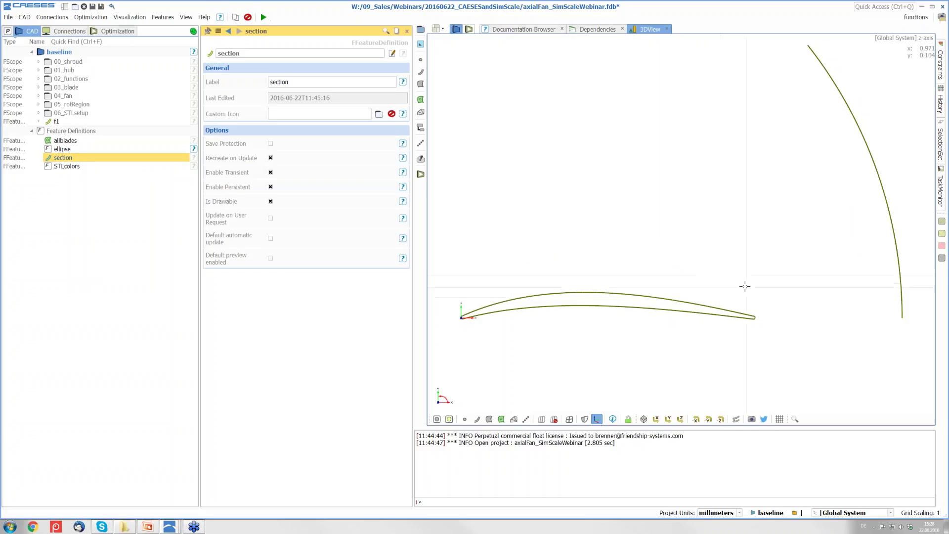
pyautogui.scroll(-3, 743, 284)
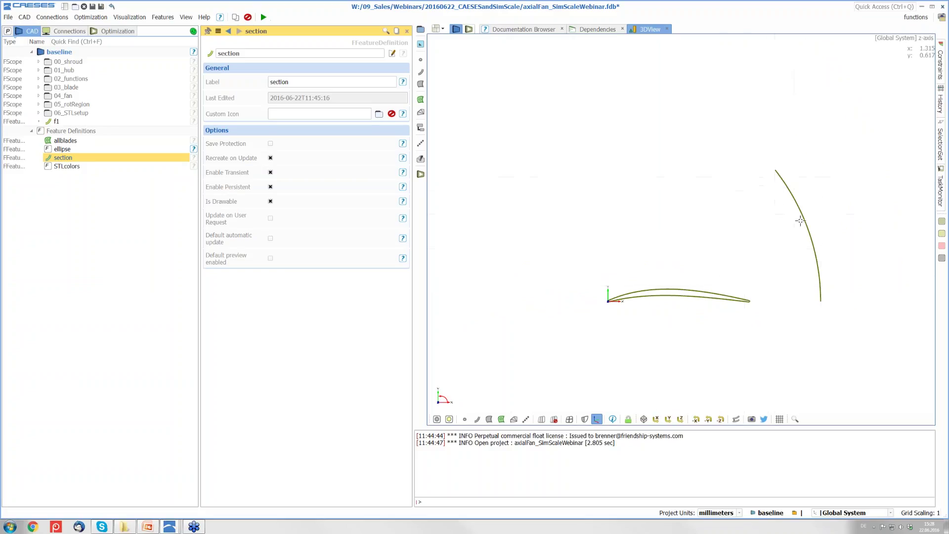
pyautogui.moveTo(759, 224); pyautogui.dragTo(805, 212)
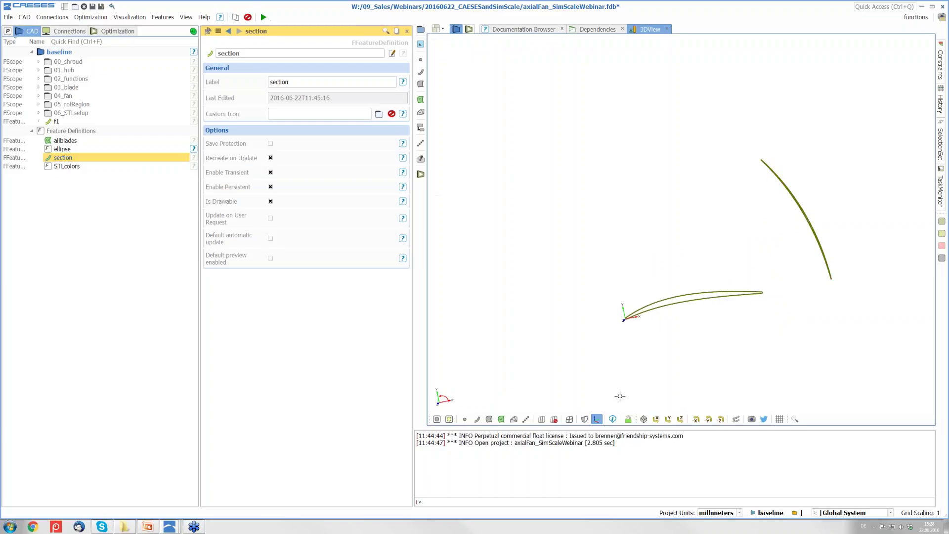
# Set the 3D view along the z-axis and frame the flat 2D section profile.
pyautogui.click(680, 420)
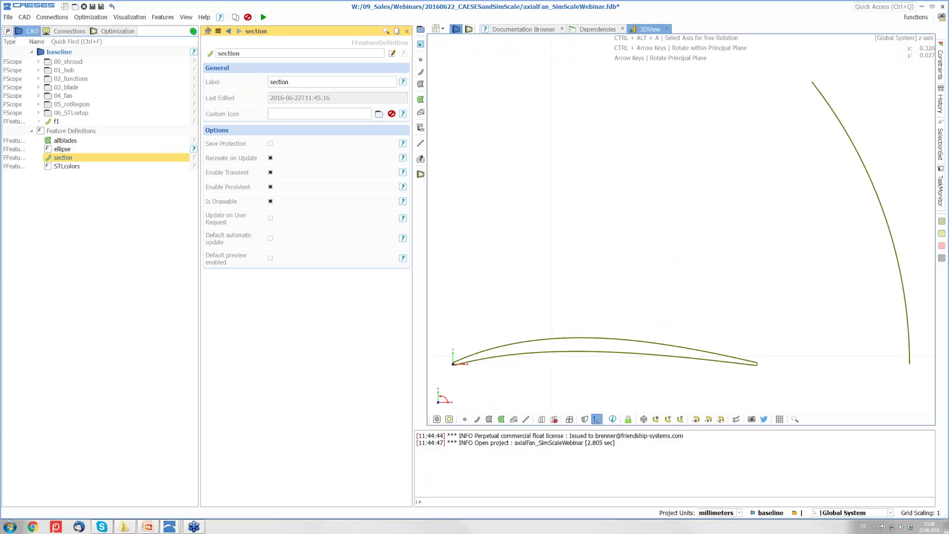
pyautogui.scroll(2, 574, 375)
pyautogui.moveTo(573, 374); pyautogui.dragTo(637, 256, button='middle')
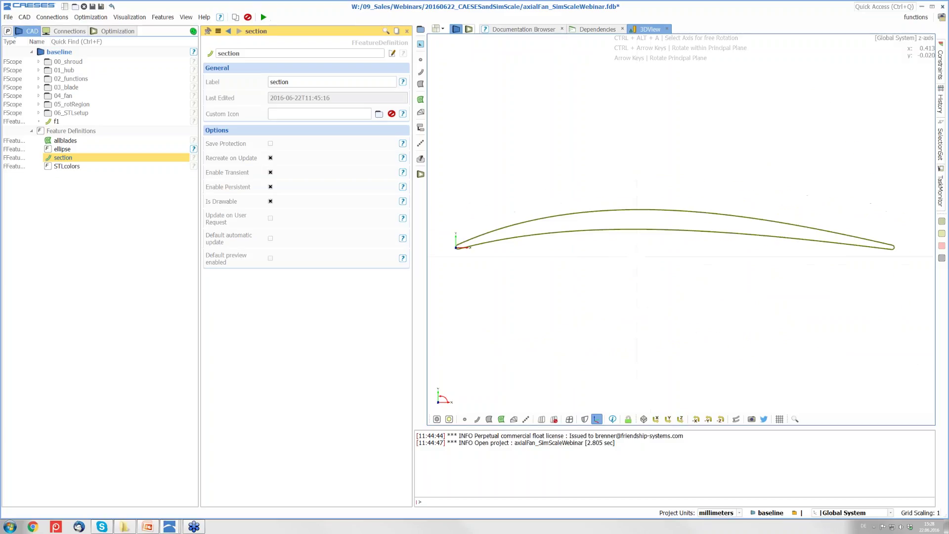
# Try a camber length of 2 on feature f1, return it to 1, and reframe the profile.
pyautogui.click(70, 122)
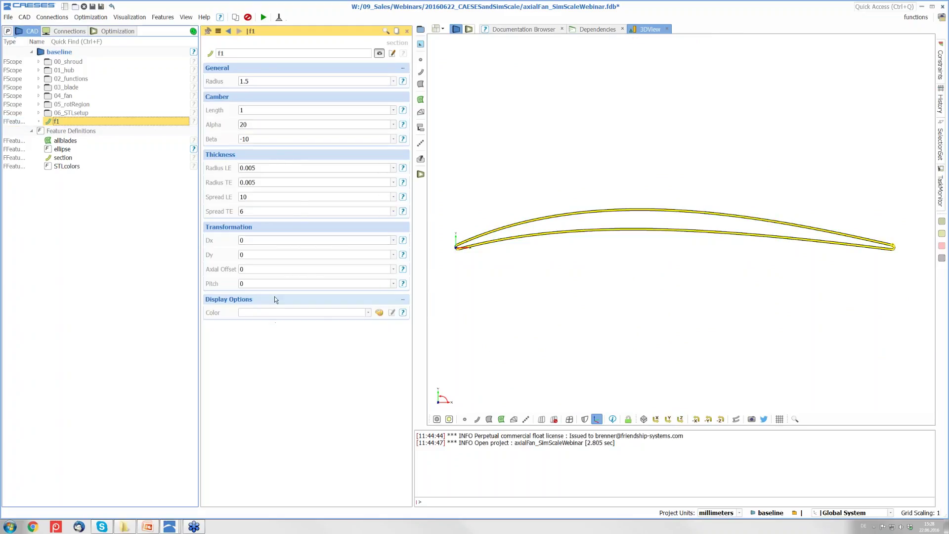
pyautogui.doubleClick(246, 110)
pyautogui.press('BackSpace')
pyautogui.write('2')
pyautogui.press('Return')
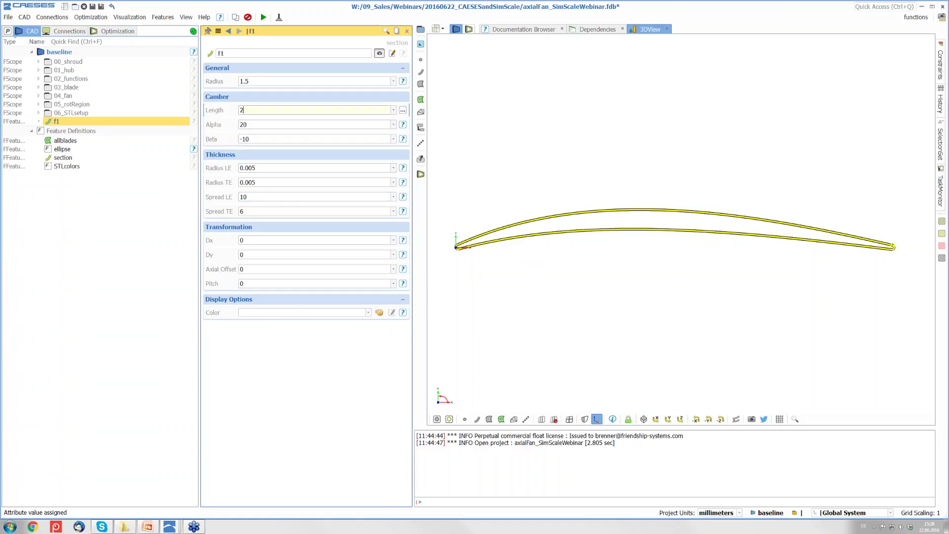
pyautogui.scroll(-4, 588, 300)
pyautogui.scroll(4, 589, 300)
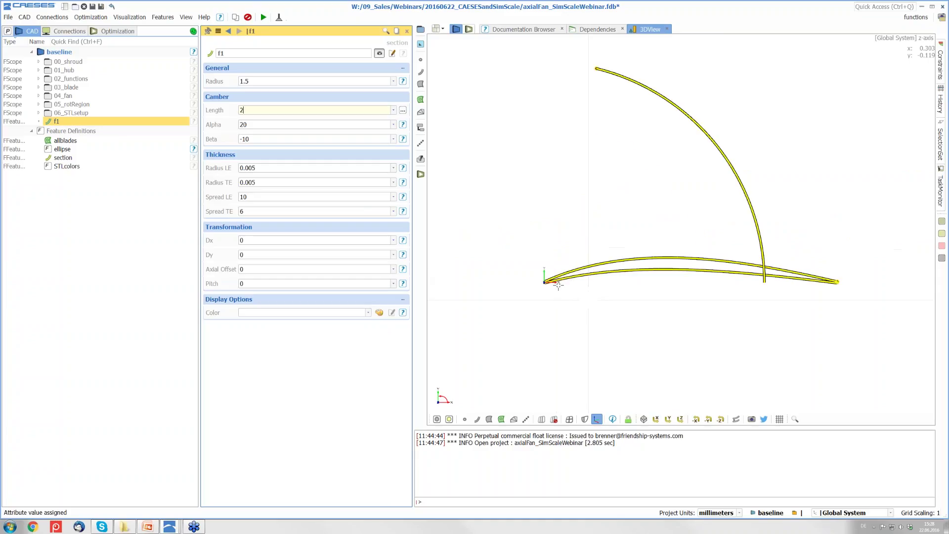
pyautogui.press('BackSpace')
pyautogui.write('1')
pyautogui.press('Return')
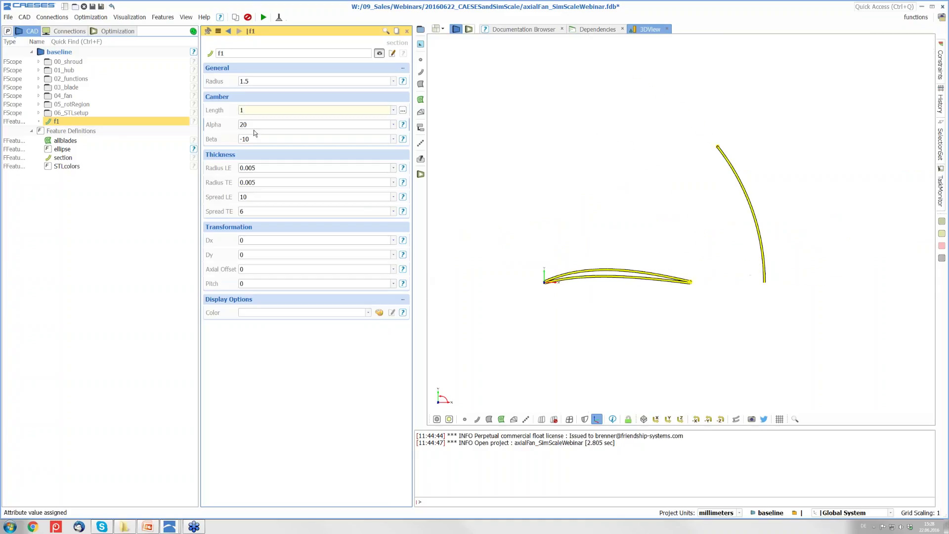
pyautogui.scroll(5, 536, 305)
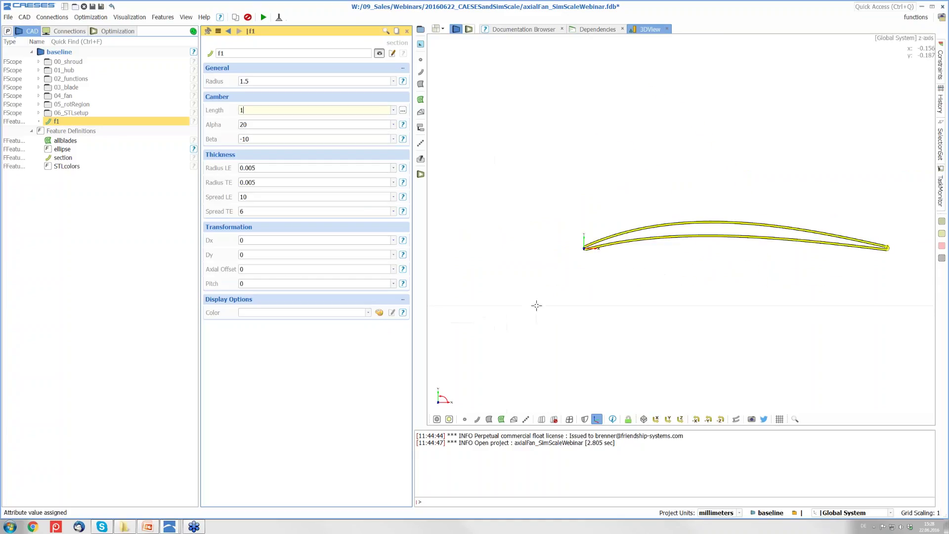
pyautogui.scroll(1, 497, 301)
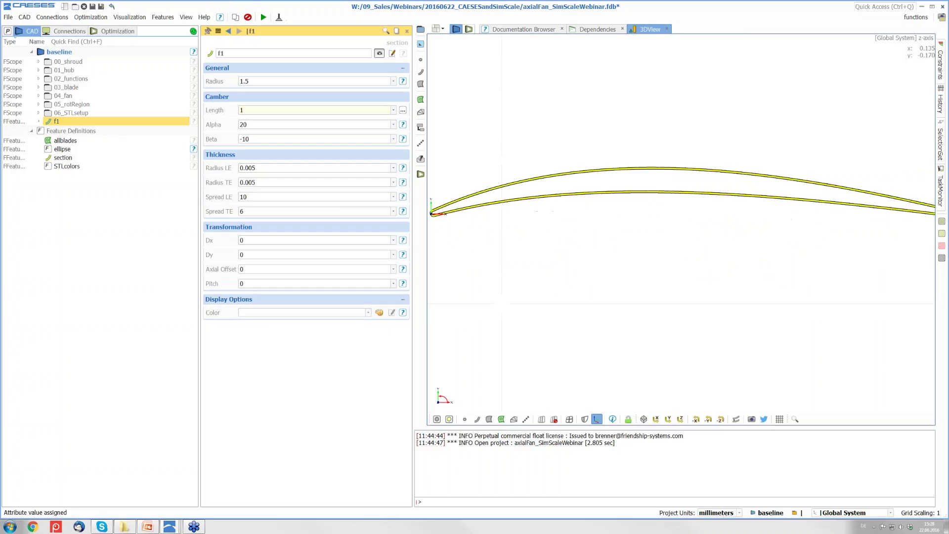
pyautogui.scroll(-3, 497, 302)
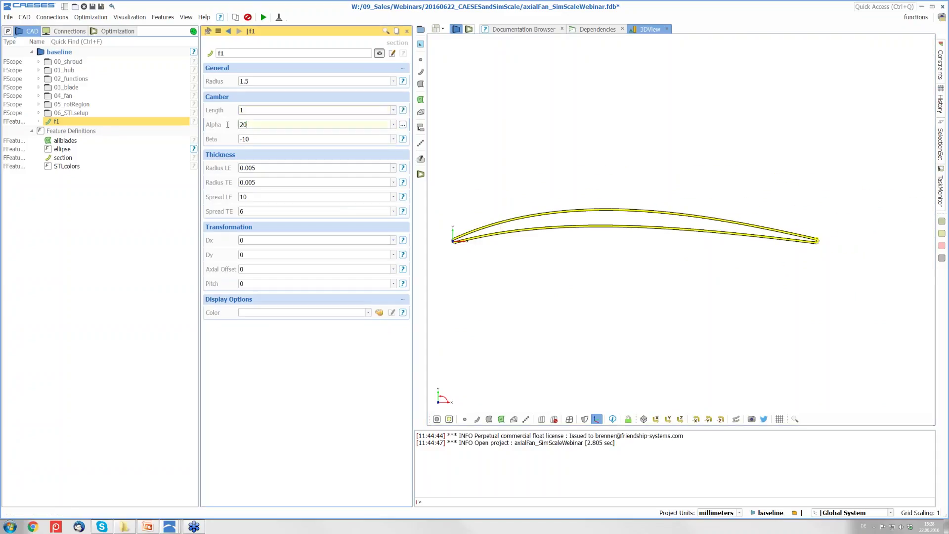
# Try a camber alpha of 30 on the section feature and return it to 20.
pyautogui.doubleClick(243, 125)
pyautogui.write('30')
pyautogui.press('Return')
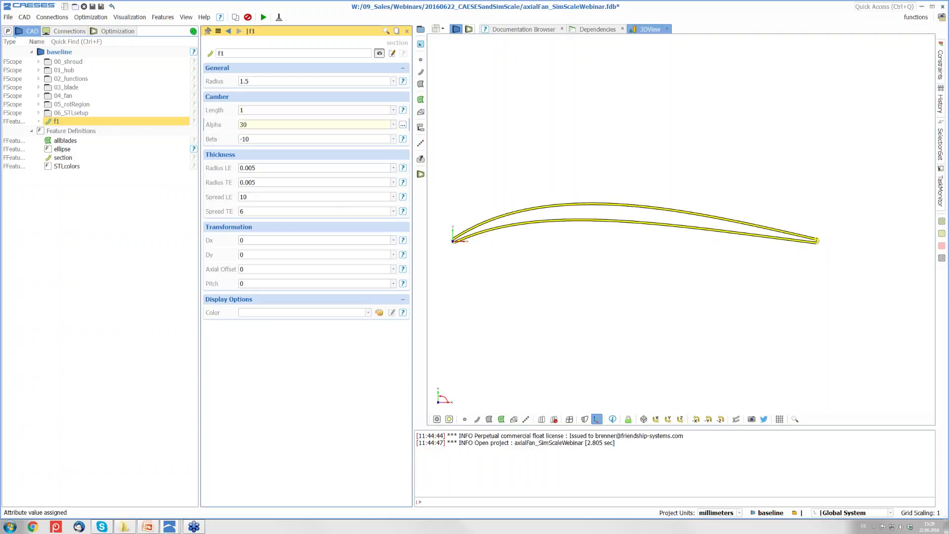
pyautogui.press('BackSpace')
pyautogui.press('BackSpace')
pyautogui.write('20')
pyautogui.press('Return')
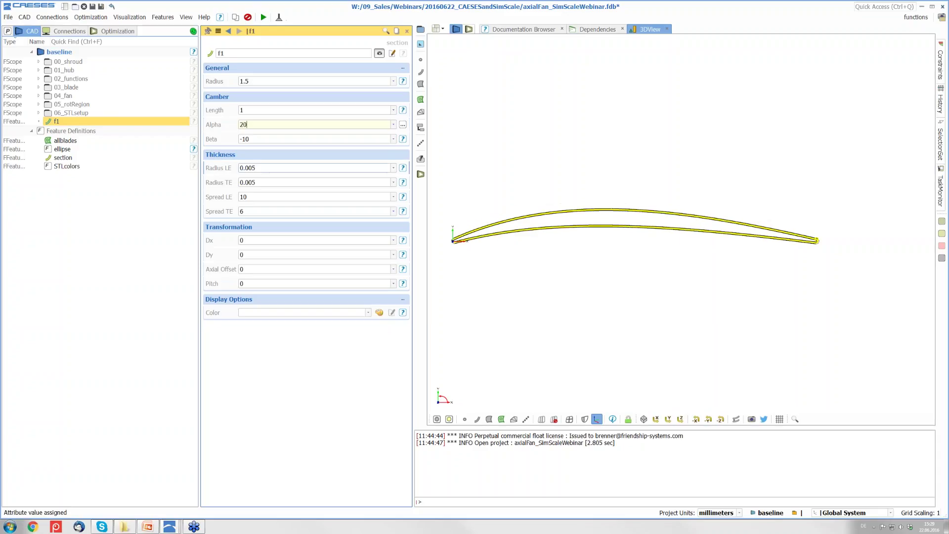
# Try a camber beta of -20 on the section feature and return it to -10.
pyautogui.click(256, 141)
pyautogui.press('BackSpace')
pyautogui.press('BackSpace')
pyautogui.write('20')
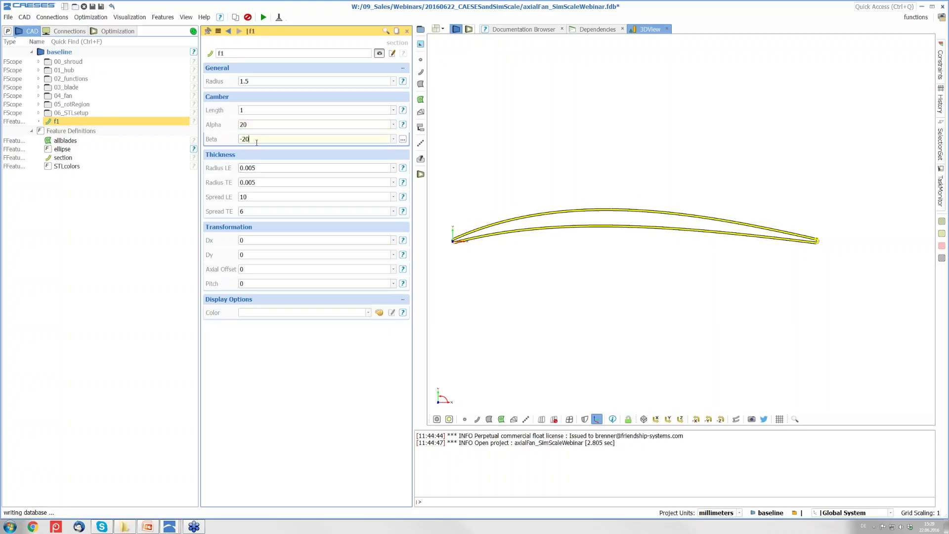
pyautogui.press('Return')
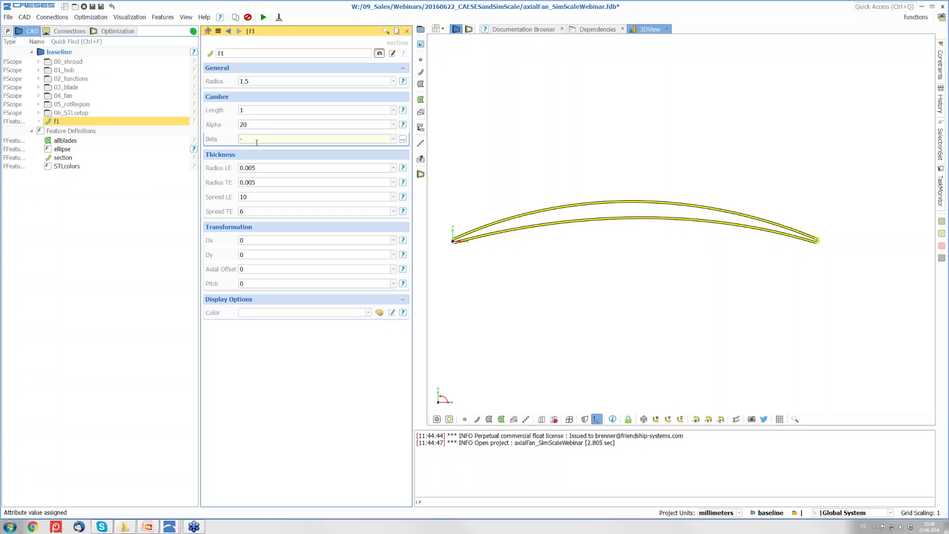
pyautogui.write('10')
pyautogui.press('Return')
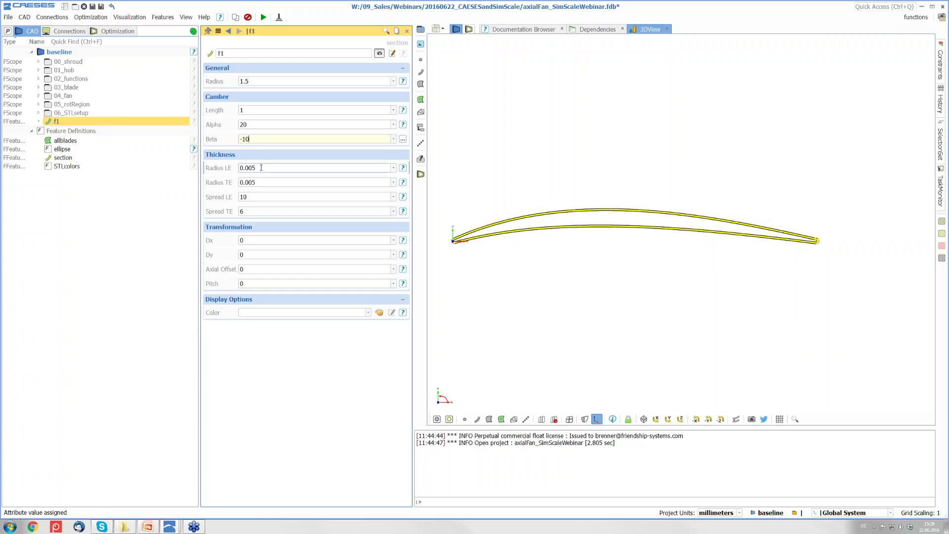
# Try a leading-edge radius of 0.05 on the section feature and return it to 0.005.
pyautogui.press('BackSpace')
pyautogui.press('BackSpace')
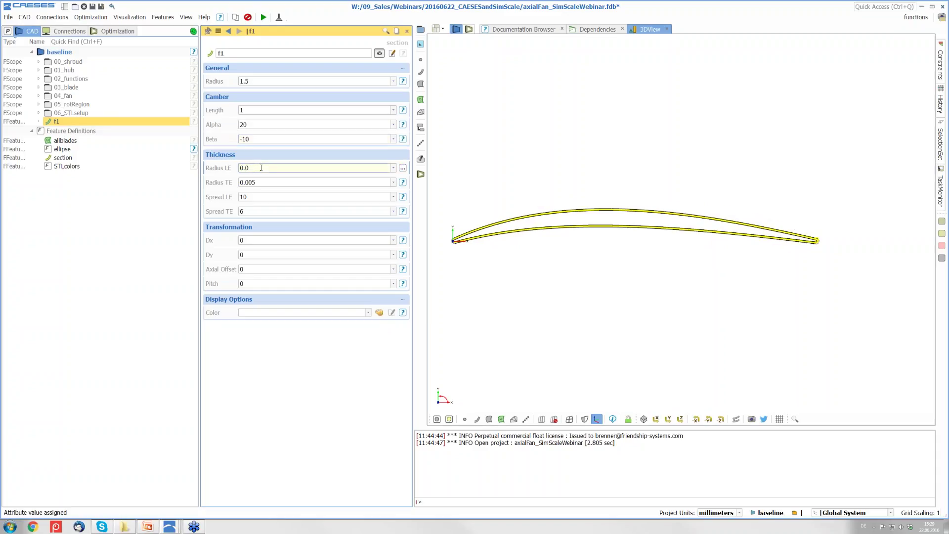
pyautogui.press('Return')
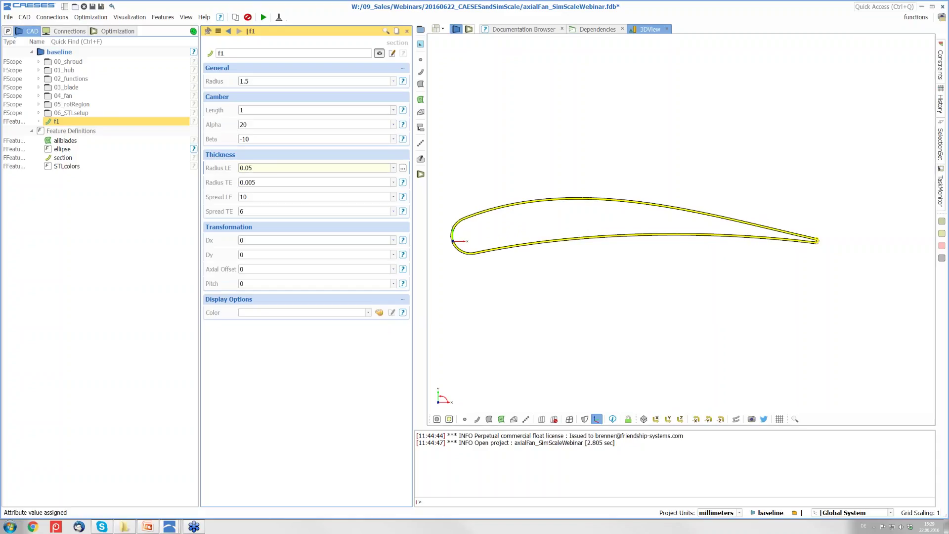
pyautogui.write('5')
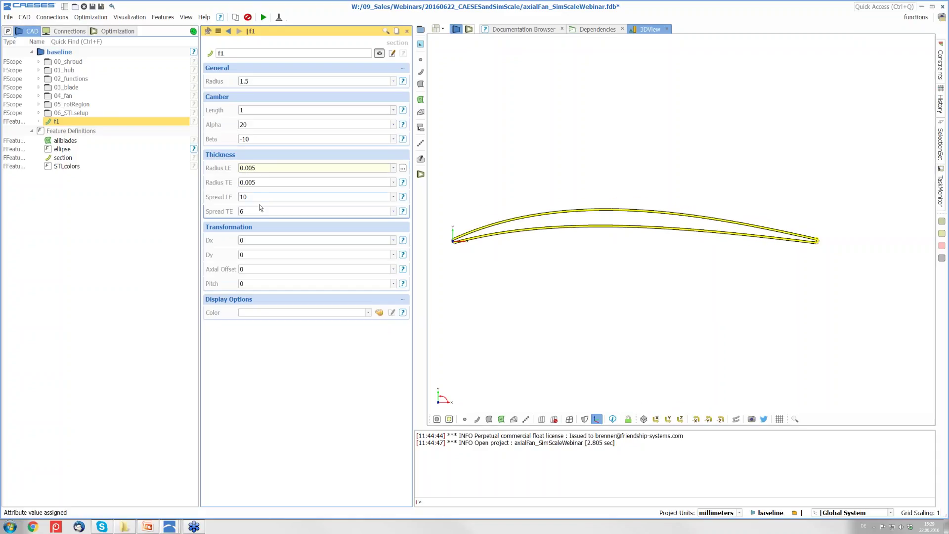
# Try a leading-edge spread of 20 on the section feature and return it to 10.
pyautogui.click(259, 197)
pyautogui.press('BackSpace')
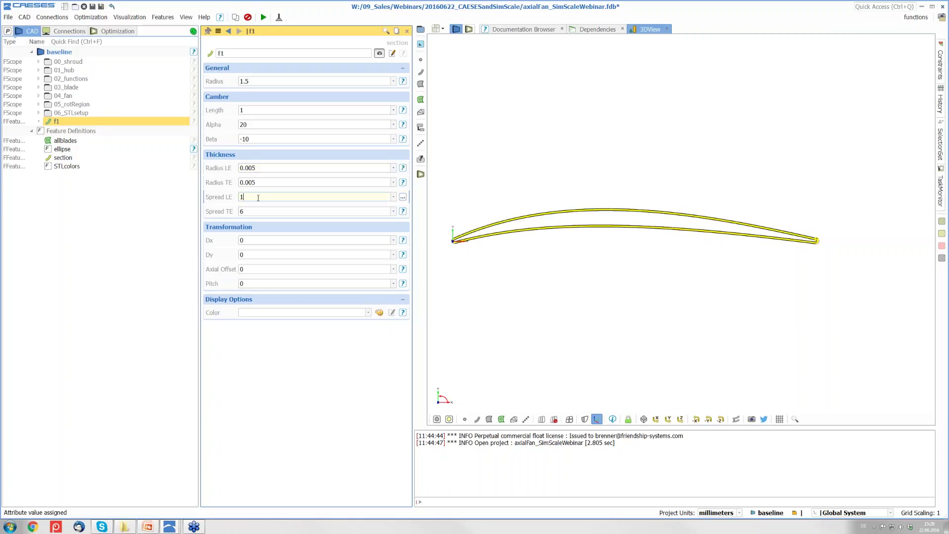
pyautogui.press('BackSpace')
pyautogui.write('20')
pyautogui.press('Return')
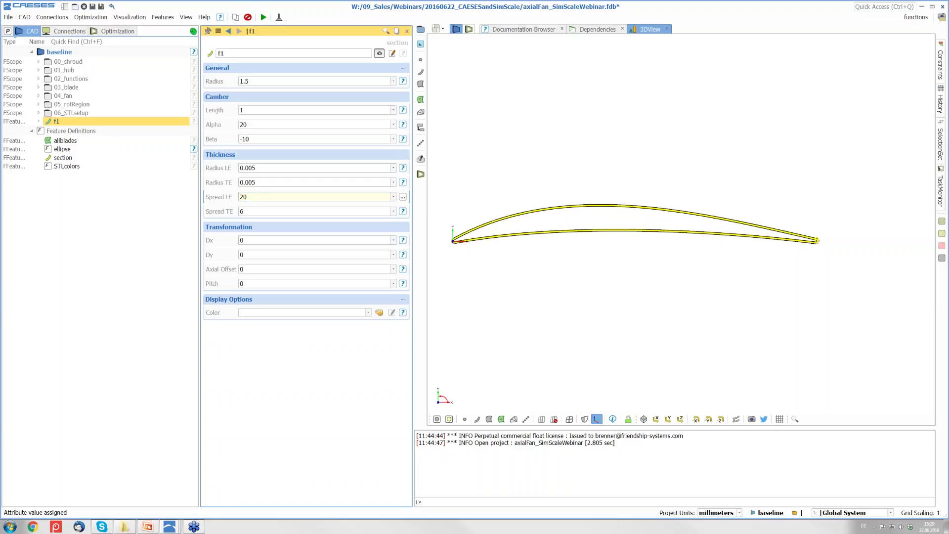
pyautogui.press('BackSpace')
pyautogui.press('BackSpace')
pyautogui.write('10')
pyautogui.press('Return')
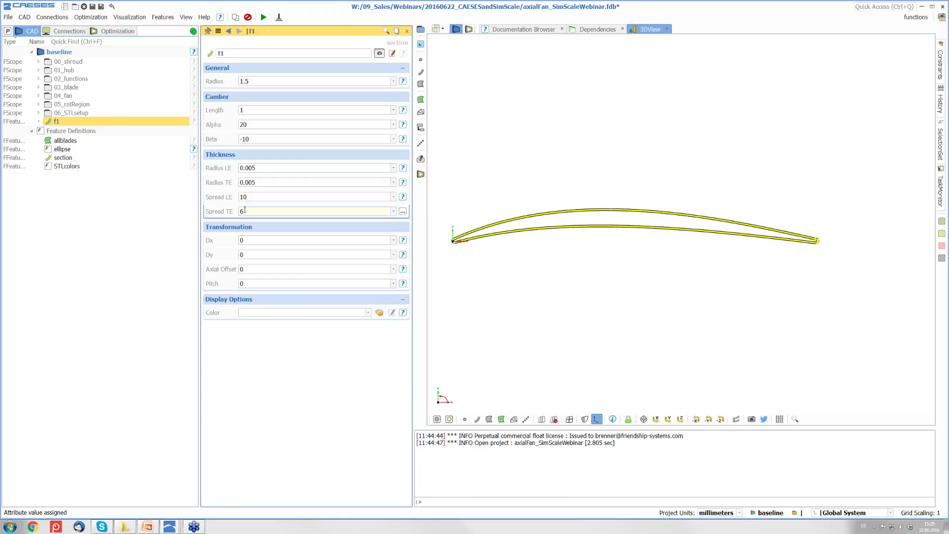
# Try a trailing-edge spread of 10 on the section feature and return it to 6.
pyautogui.write('10')
pyautogui.press('Return')
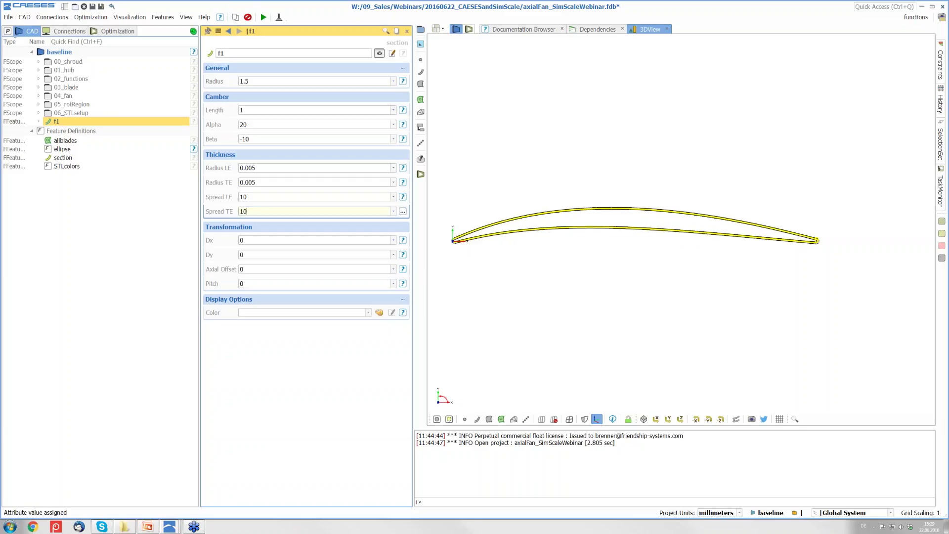
pyautogui.press('BackSpace')
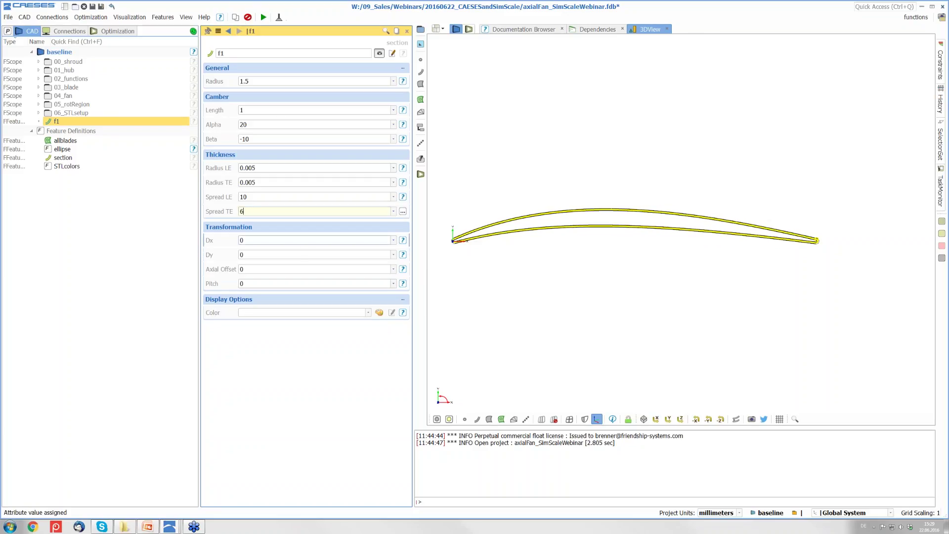
# Set the pitch of feature f1 to 20.
pyautogui.click(279, 283)
pyautogui.write('20')
pyautogui.press('Return')
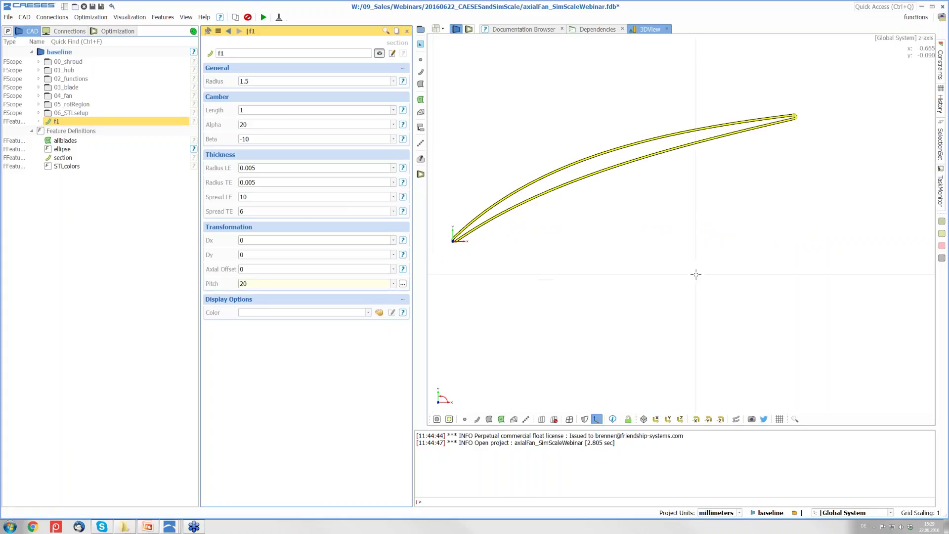
pyautogui.click(66, 121)
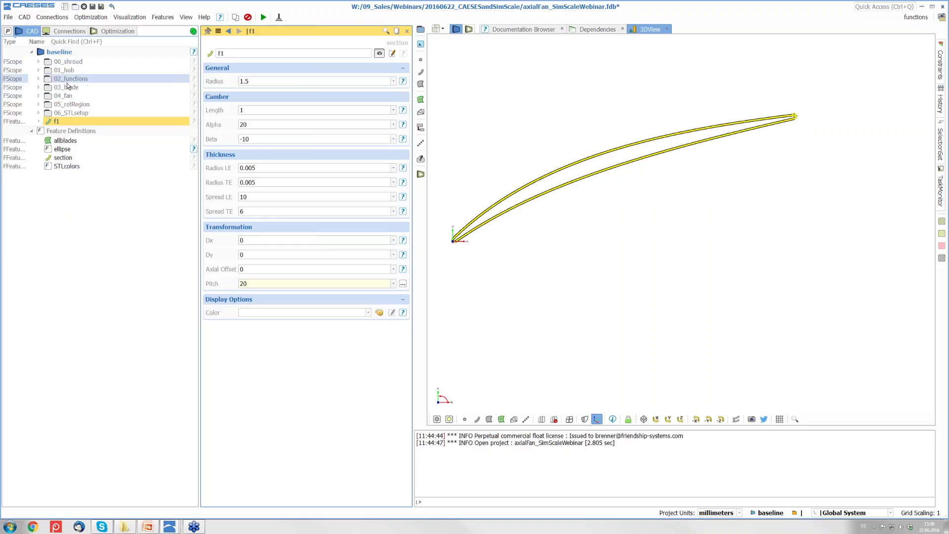
# Open the 3D overview window and hide feature f1.
pyautogui.click(442, 31)
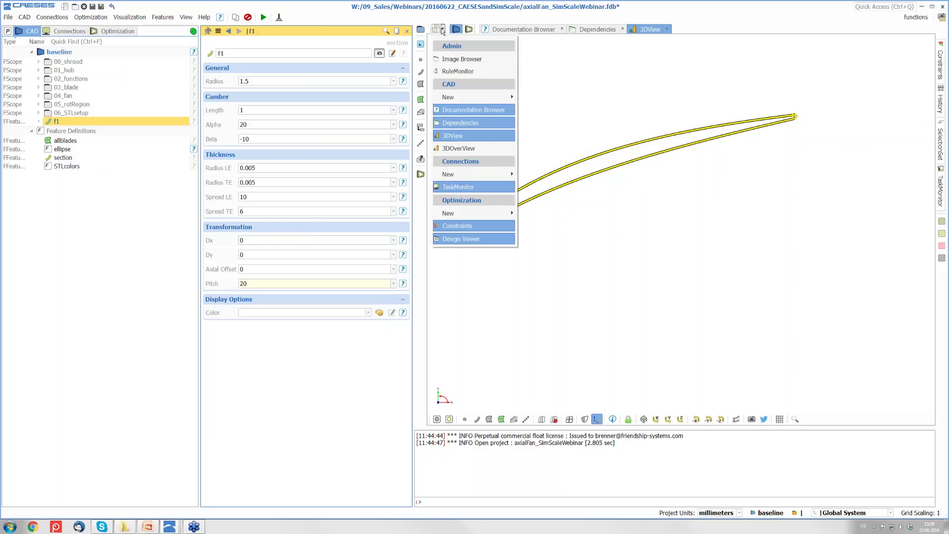
pyautogui.click(465, 148)
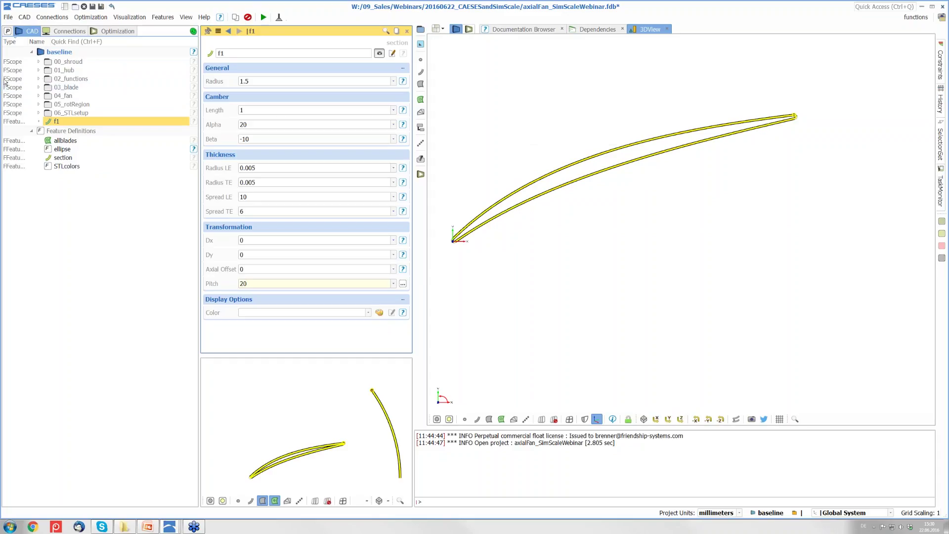
pyautogui.click(48, 123)
pyautogui.click(48, 122)
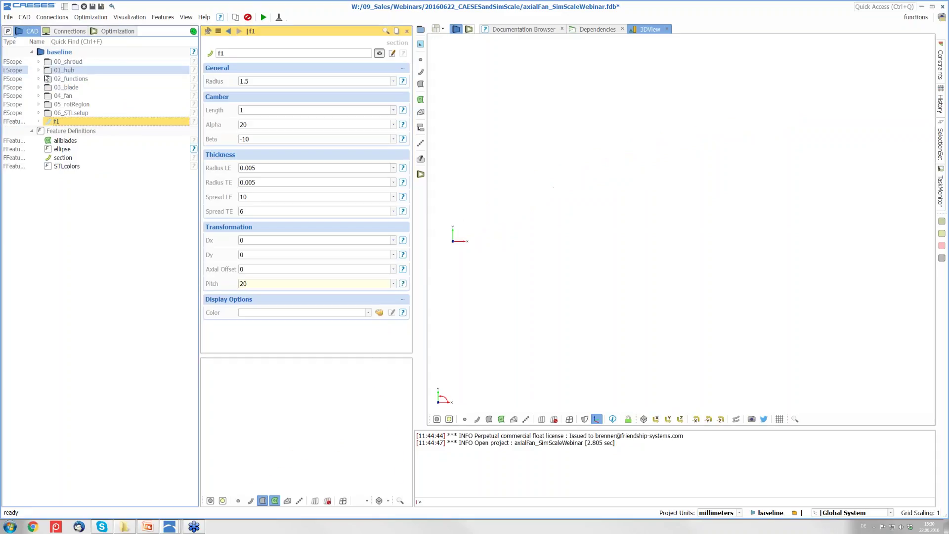
# Display the 02_functions scope and hide curves in the main 3D view, keeping them in the overview.
pyautogui.click(48, 79)
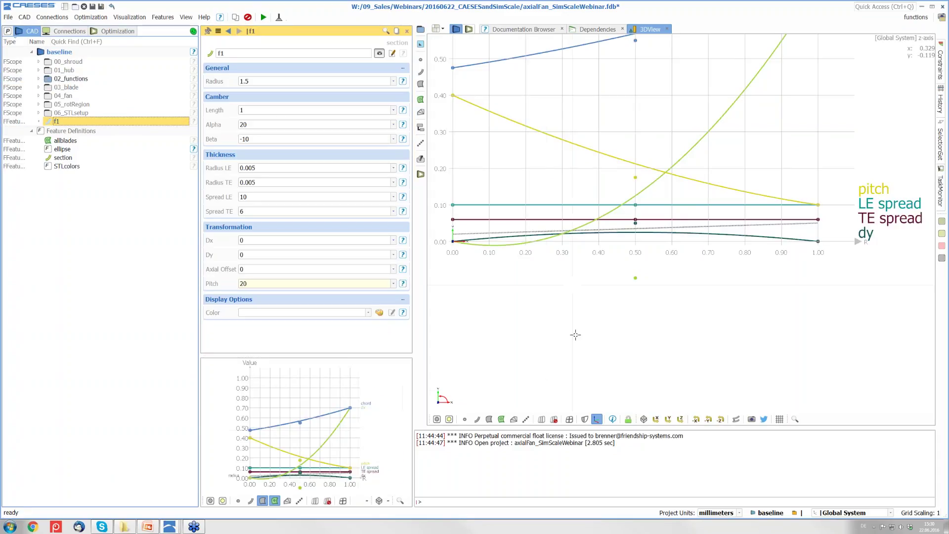
pyautogui.click(477, 420)
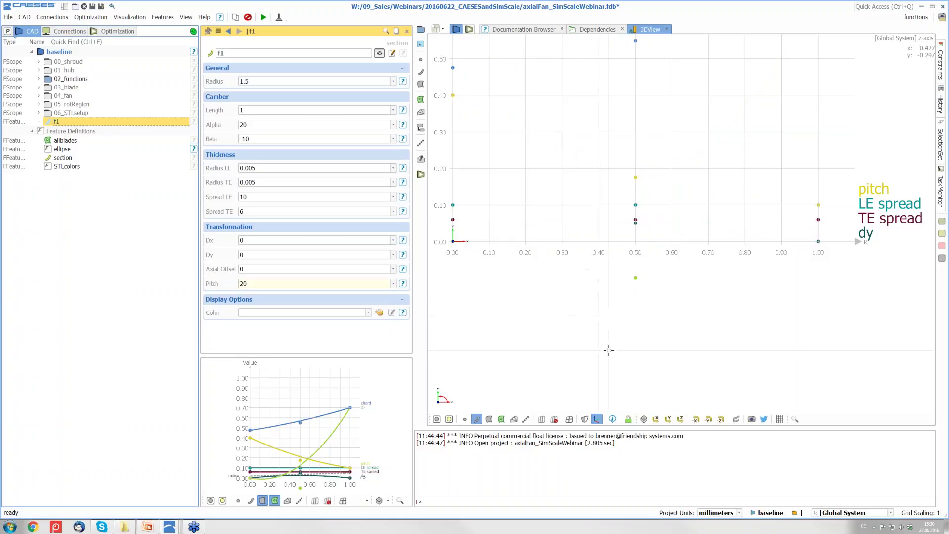
pyautogui.scroll(-10, 608, 346)
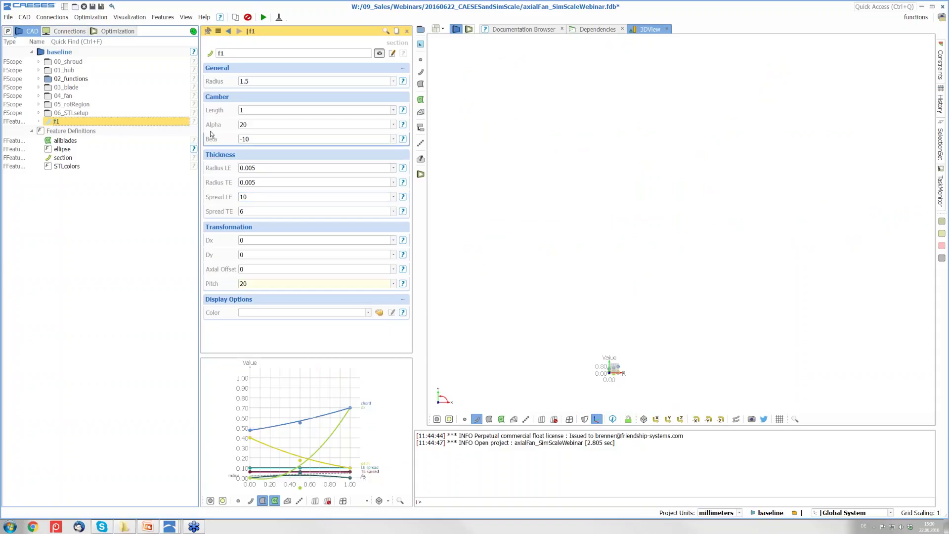
# Expand the 03_blade scope down to its surface contents and examine the sections curve engine's definition and function inputs.
pyautogui.click(39, 79)
pyautogui.click(39, 79)
pyautogui.click(39, 88)
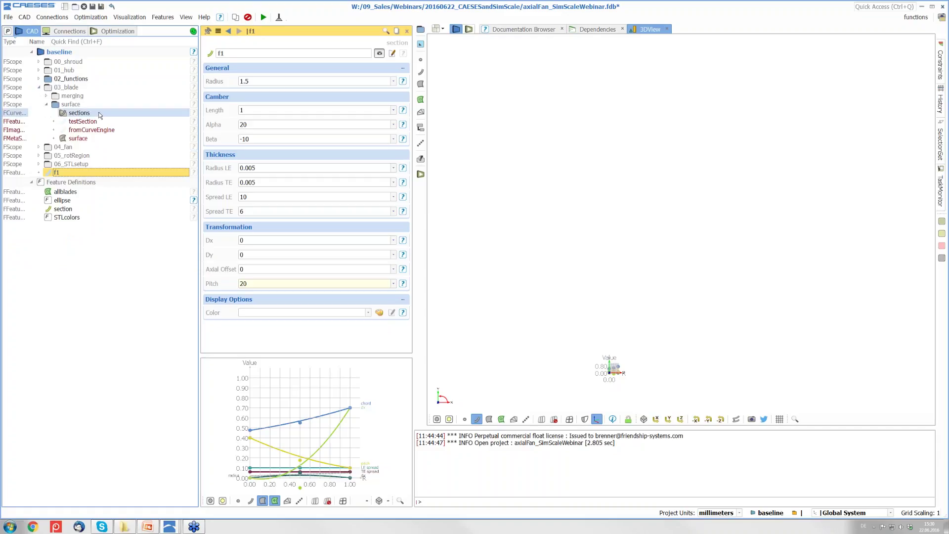
pyautogui.click(79, 114)
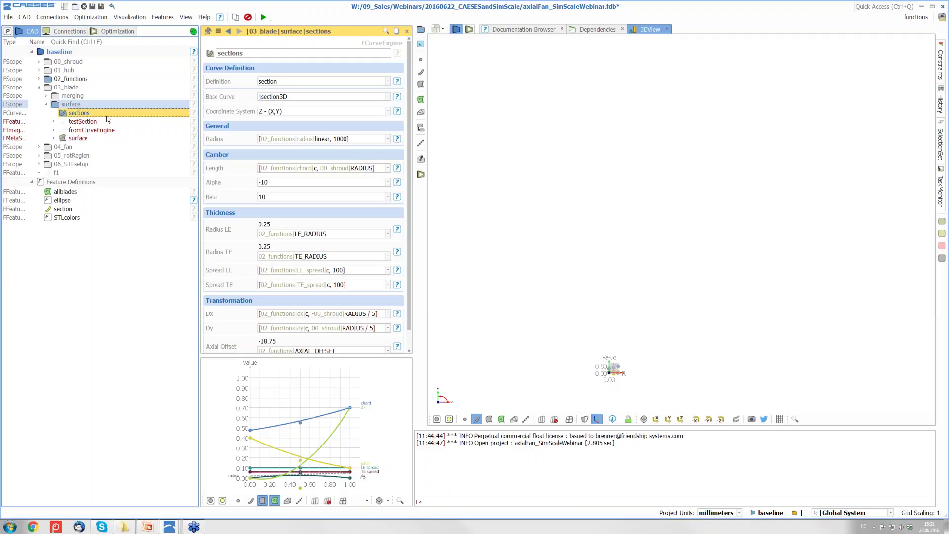
# Examine the blade's meta surface settings alongside the sections curve engine it references.
pyautogui.click(78, 138)
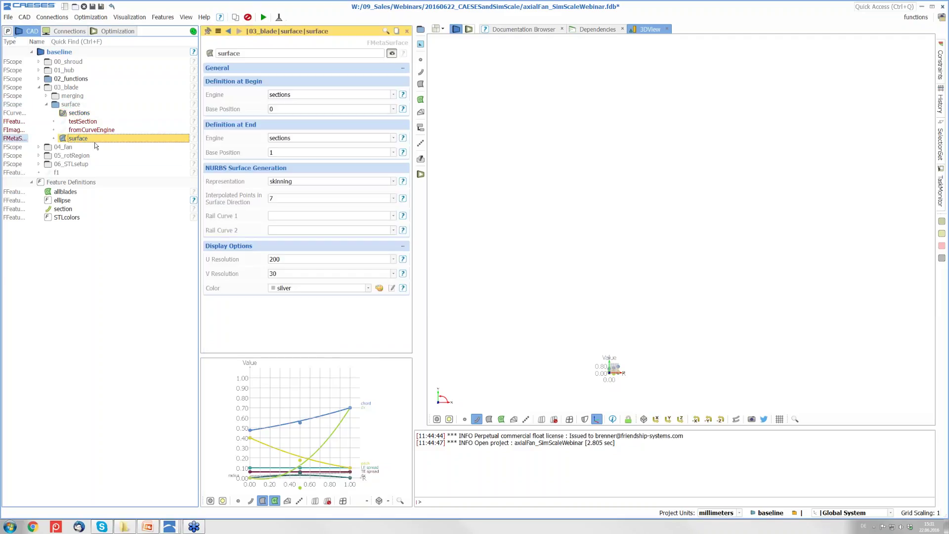
pyautogui.click(117, 112)
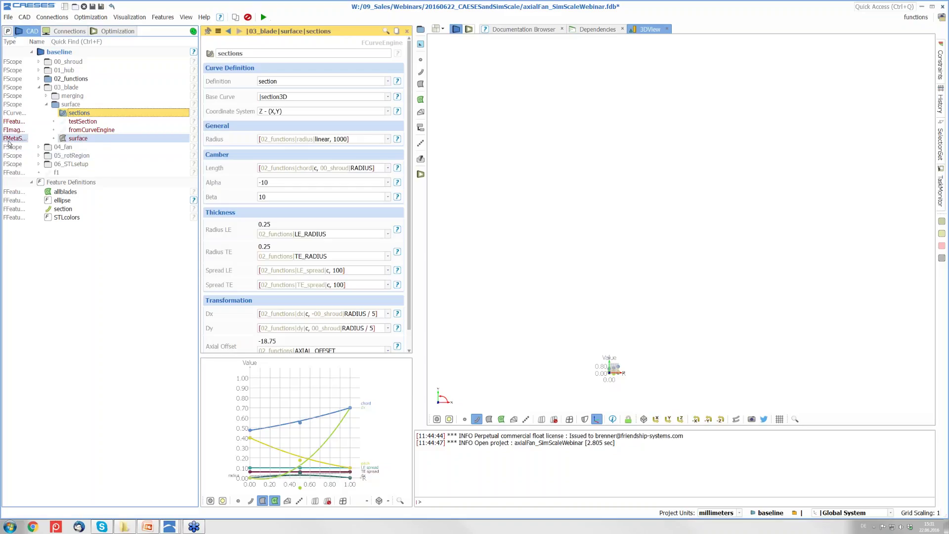
pyautogui.click(99, 139)
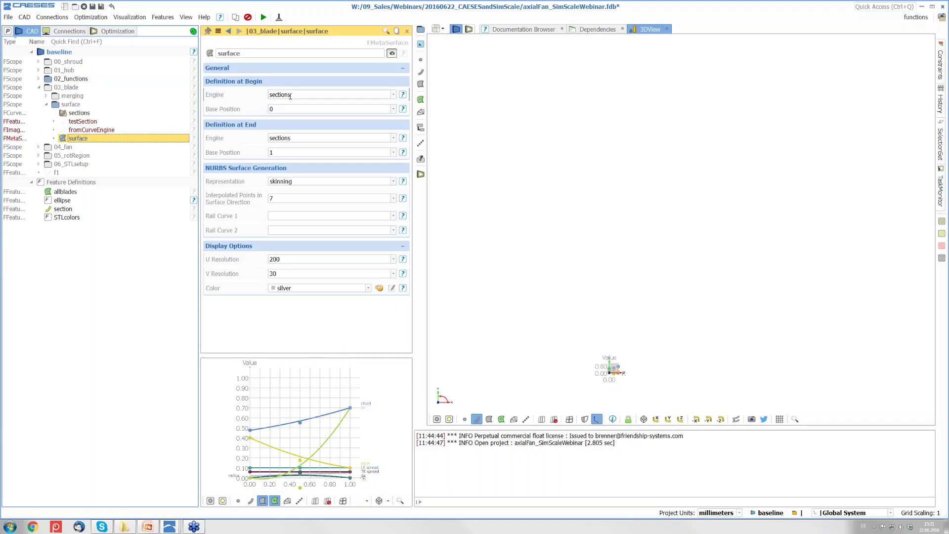
pyautogui.moveTo(291, 96)
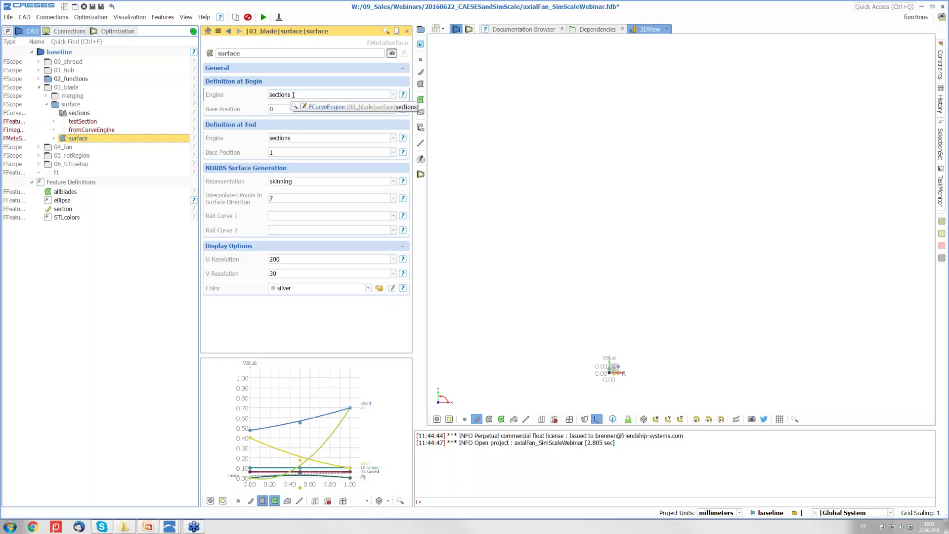
# Display the 03_blade scope in the 3D view and examine the blade's meta surface.
pyautogui.click(48, 88)
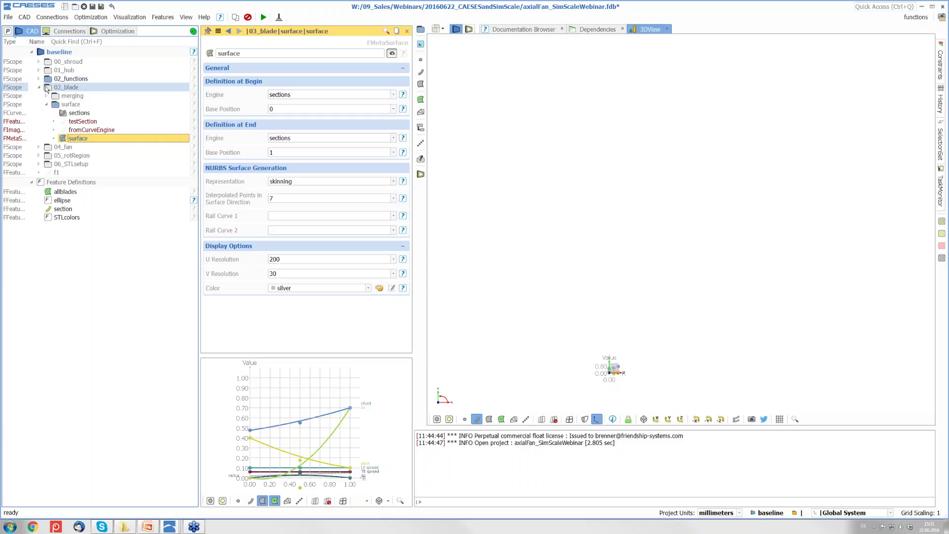
pyautogui.moveTo(824, 250); pyautogui.dragTo(499, 213, button='middle')
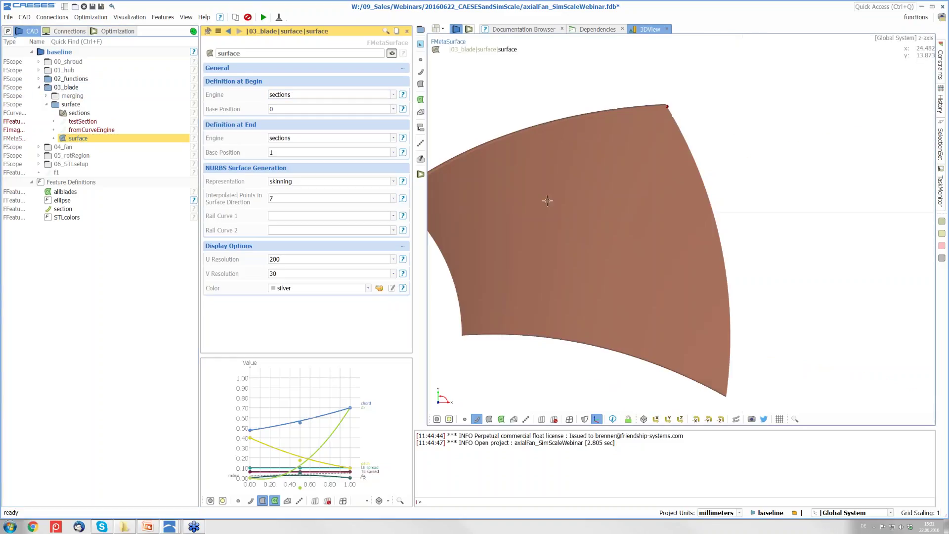
pyautogui.scroll(-2, 569, 217)
pyautogui.scroll(2, 587, 233)
pyautogui.moveTo(634, 358); pyautogui.dragTo(741, 291)
# Try an end base position of 0.5 on the blade's meta surface and restore it to 1.
pyautogui.click(277, 152)
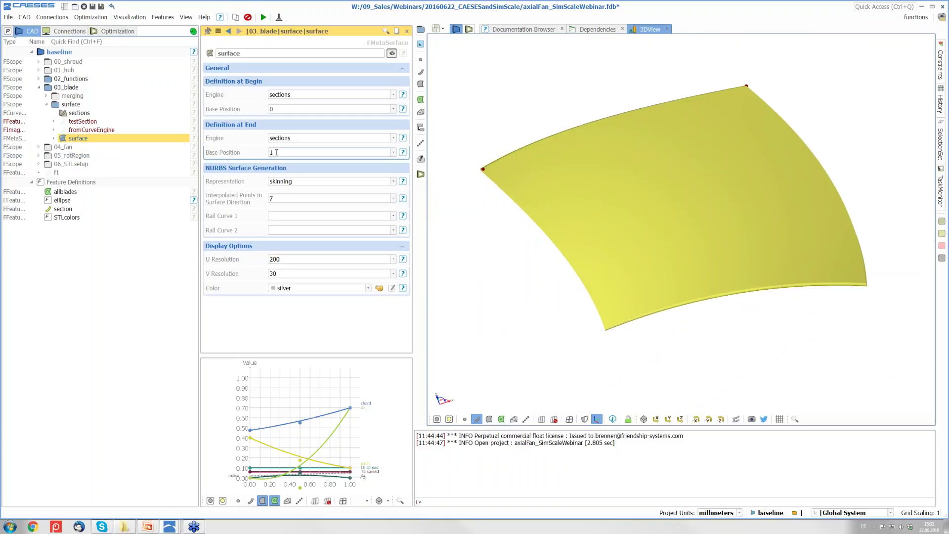
pyautogui.write('0.5')
pyautogui.press('Return')
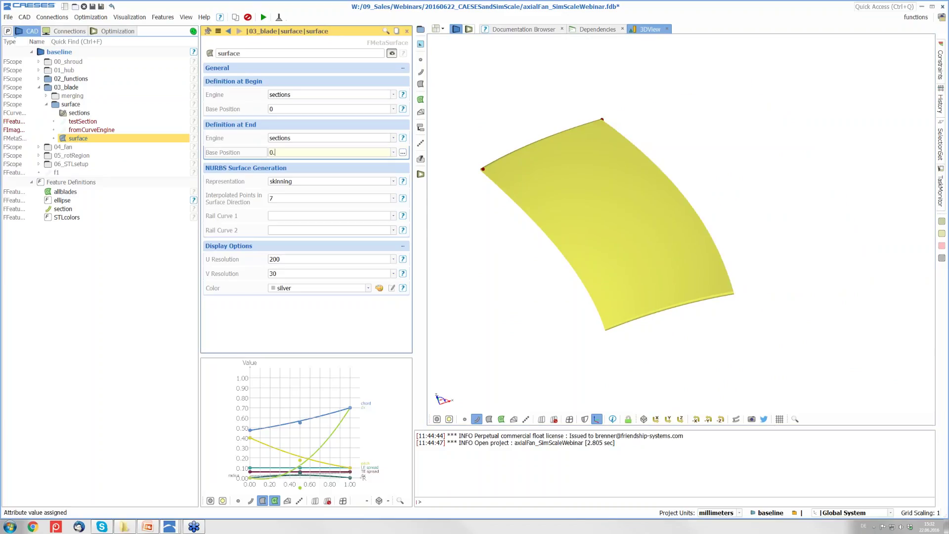
pyautogui.write('1')
pyautogui.press('Return')
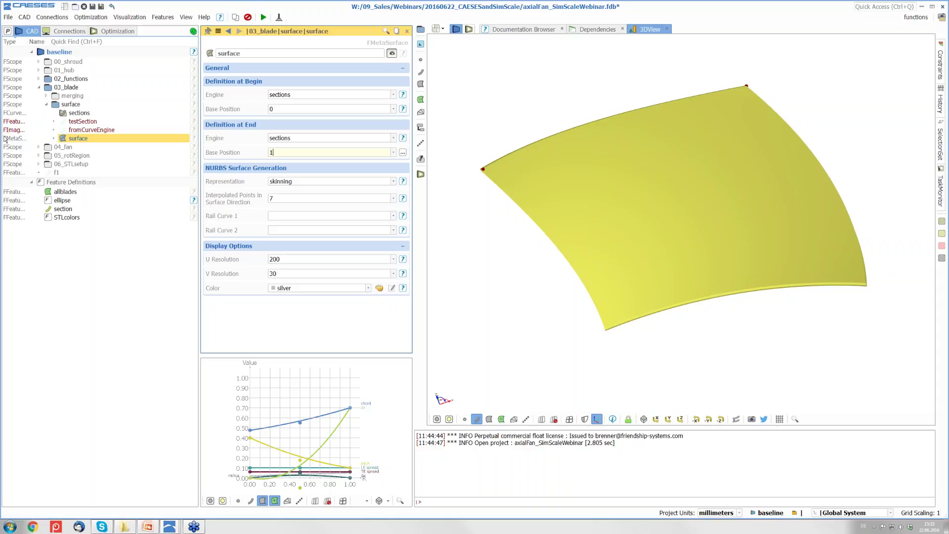
# Collapse the 03_blade scope, display the 01_hub scope, and examine where the blade surface meets the hub.
pyautogui.click(38, 87)
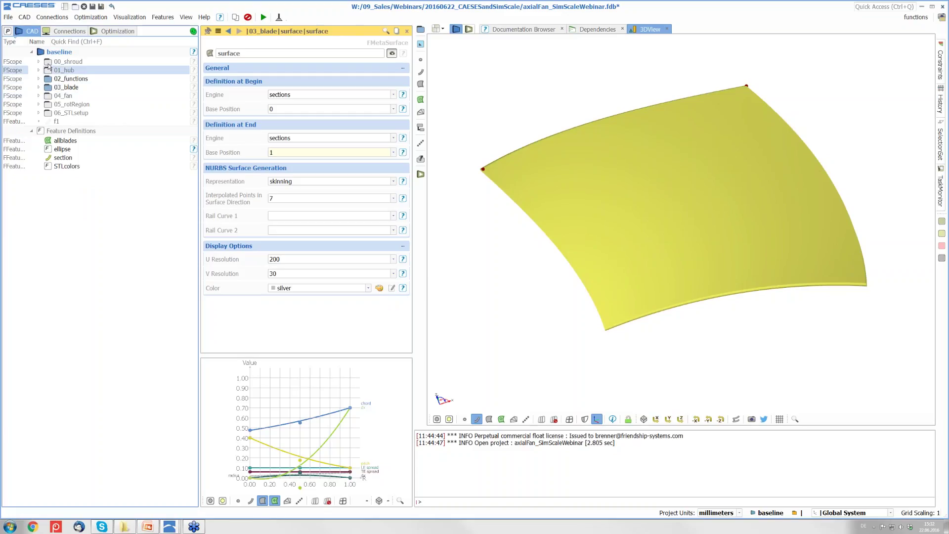
pyautogui.click(48, 70)
pyautogui.scroll(-4, 838, 322)
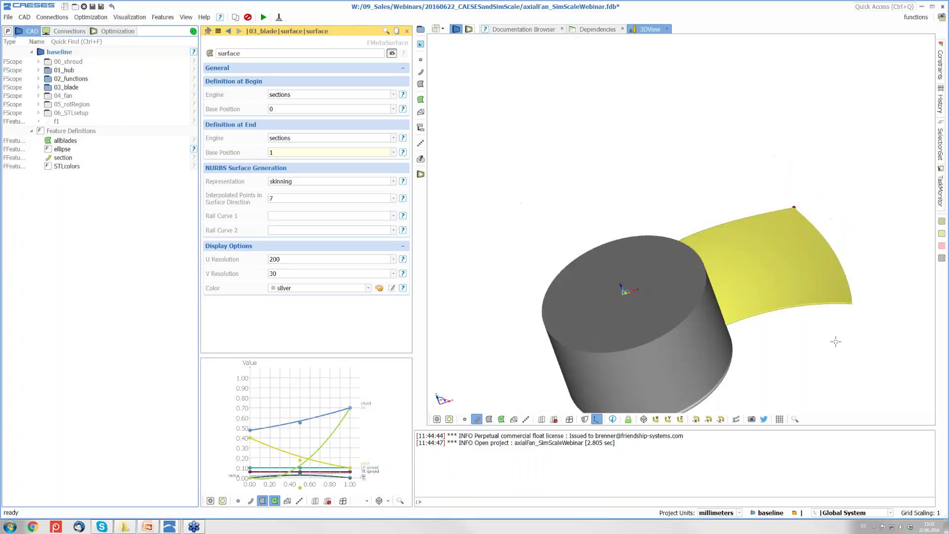
pyautogui.moveTo(832, 339); pyautogui.dragTo(775, 289)
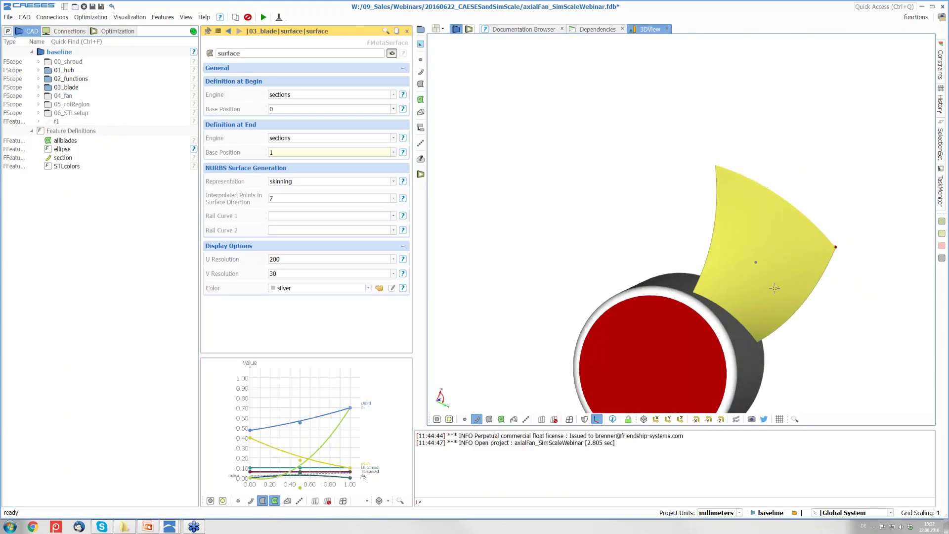
pyautogui.click(809, 359)
pyautogui.moveTo(812, 365); pyautogui.dragTo(763, 360)
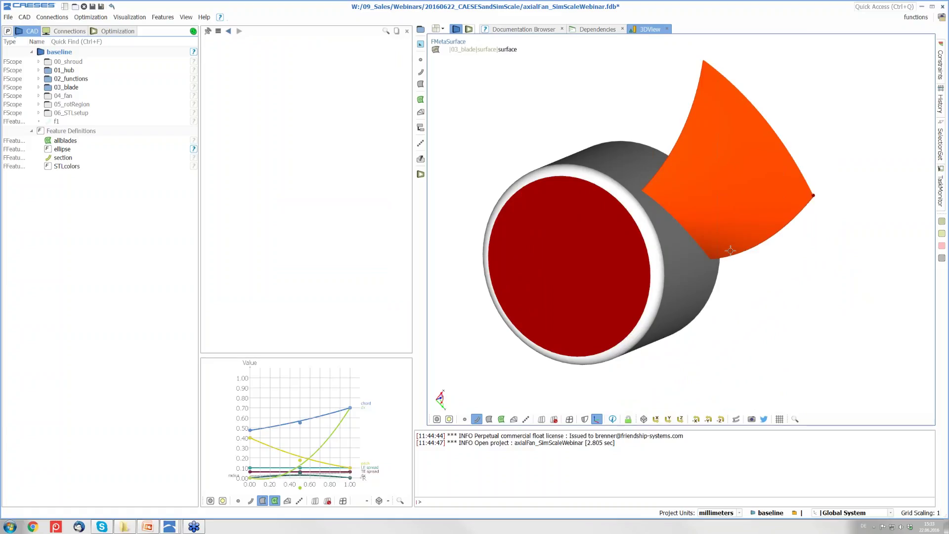
pyautogui.moveTo(731, 251); pyautogui.dragTo(656, 153)
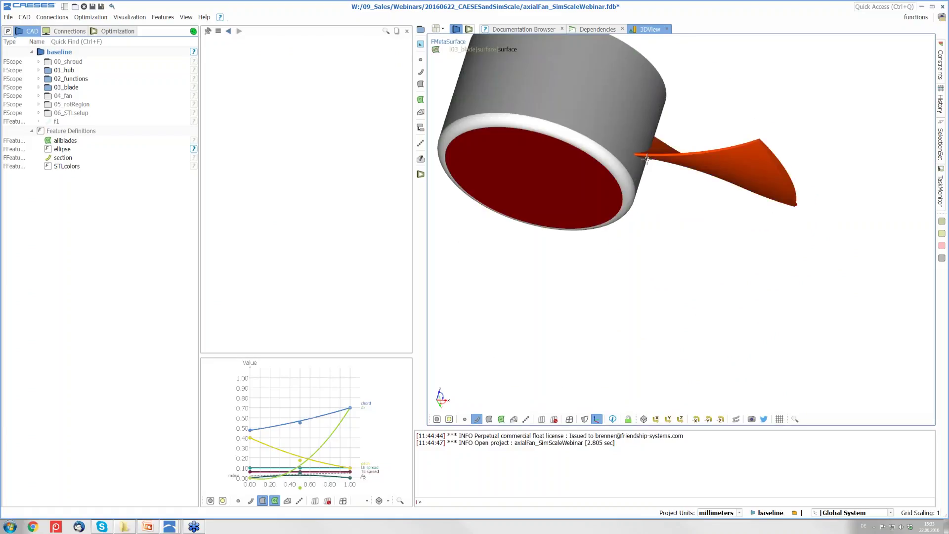
pyautogui.moveTo(753, 328); pyautogui.dragTo(730, 282)
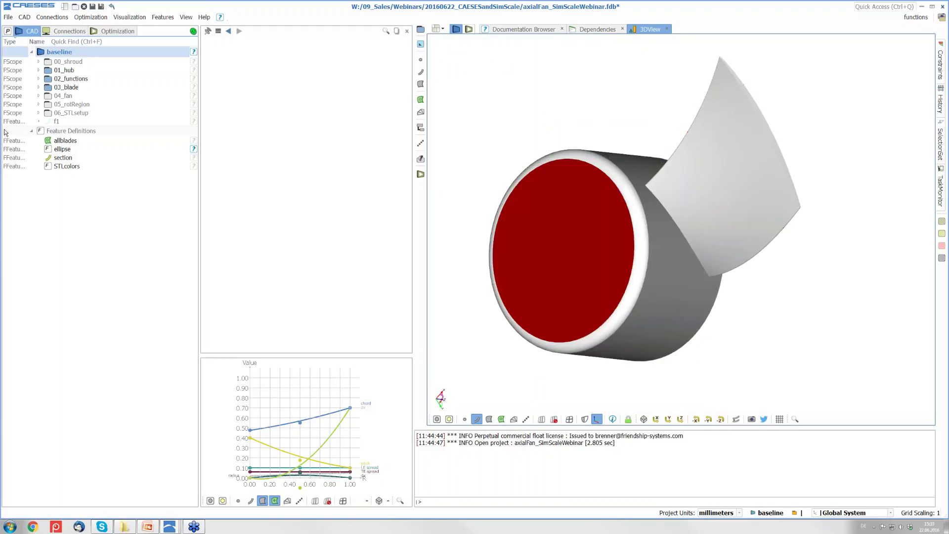
# Show the 04_fan scope to examine the complete fan with all its blades, and hide it again.
pyautogui.click(49, 98)
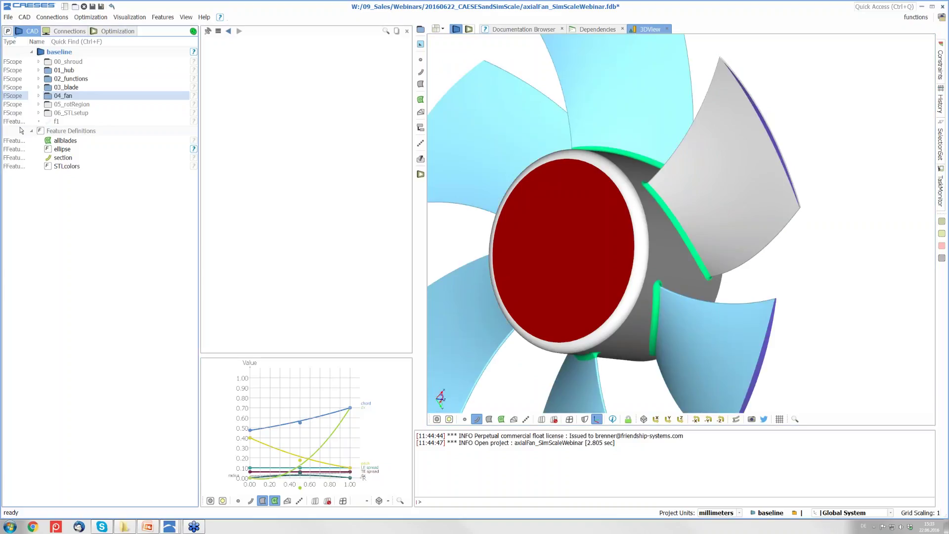
pyautogui.press('f')
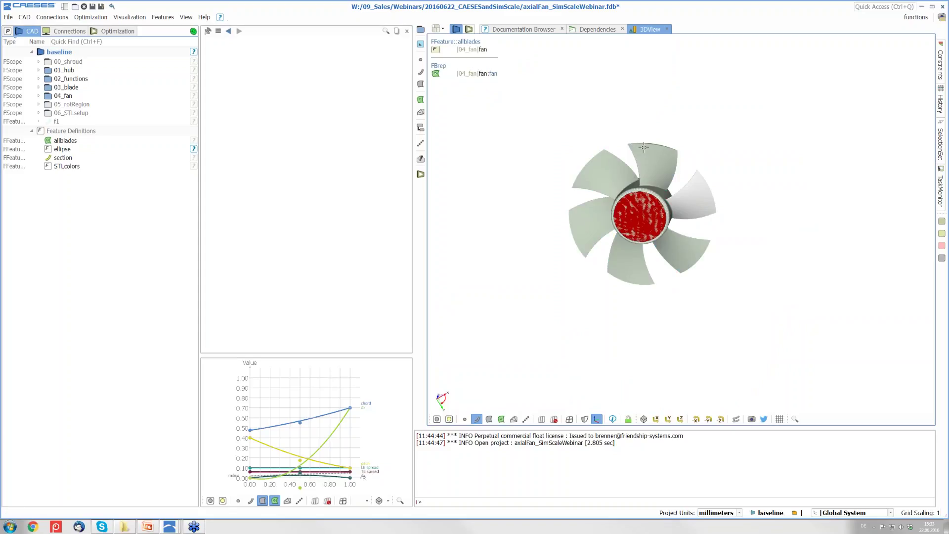
pyautogui.click(48, 97)
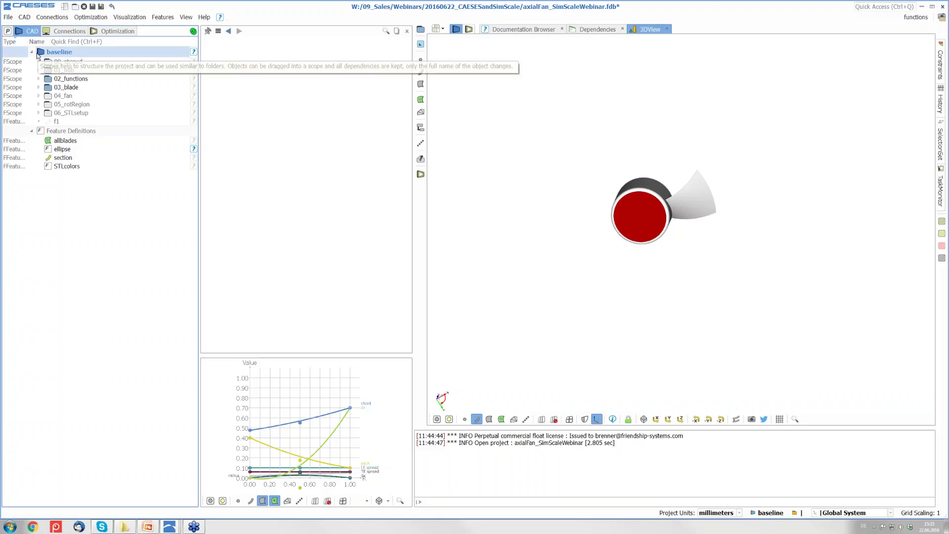
# Set the Y coordinate of point p1 in the LE_spread function scope to the expression 0.1*1.
pyautogui.click(39, 79)
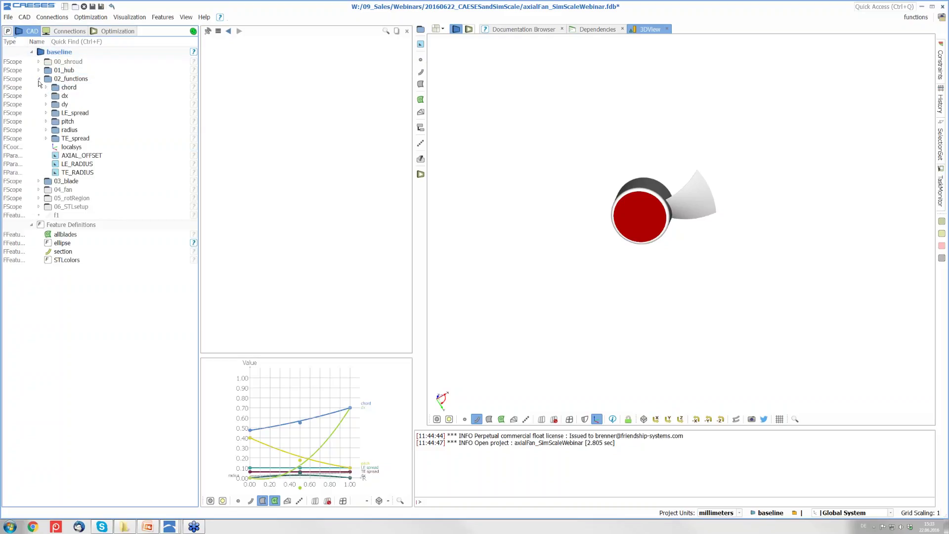
pyautogui.click(46, 113)
pyautogui.click(81, 121)
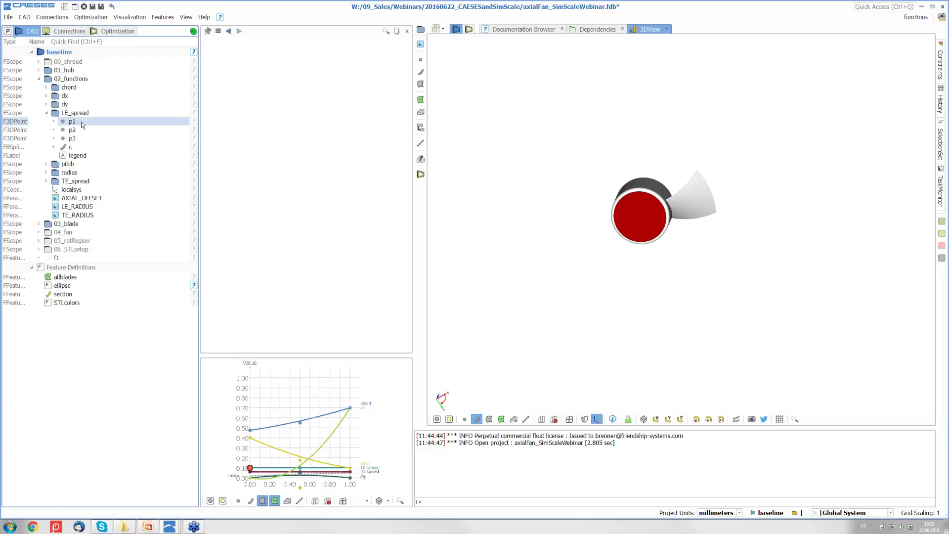
pyautogui.doubleClick(81, 121)
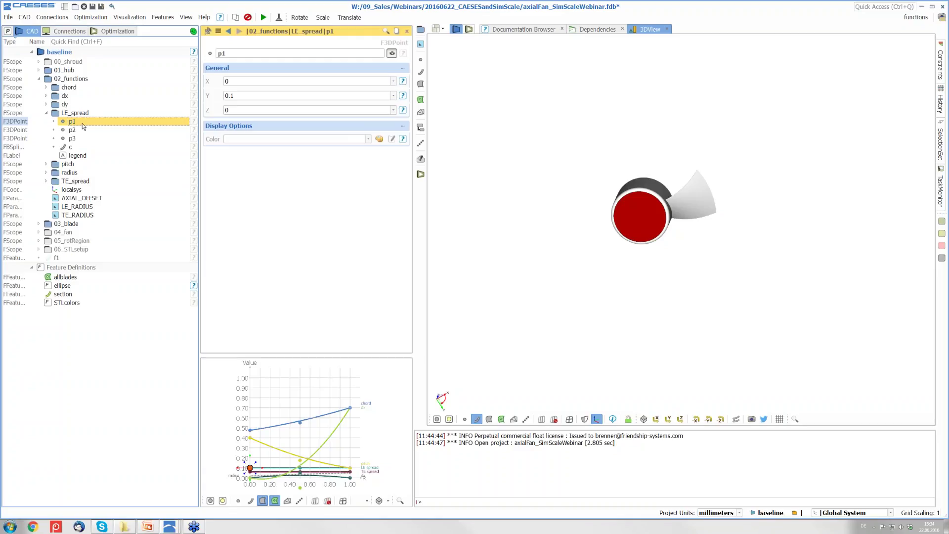
pyautogui.click(242, 96)
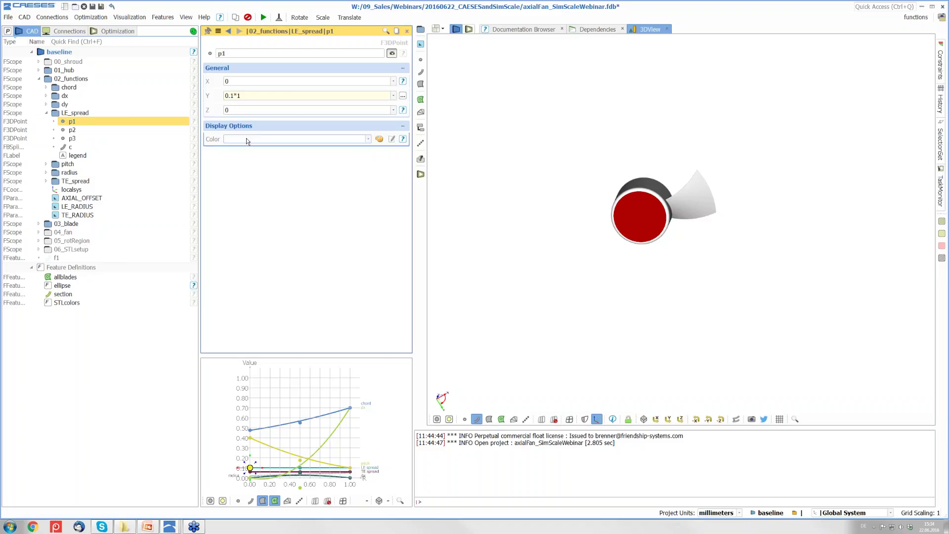
pyautogui.press('Return')
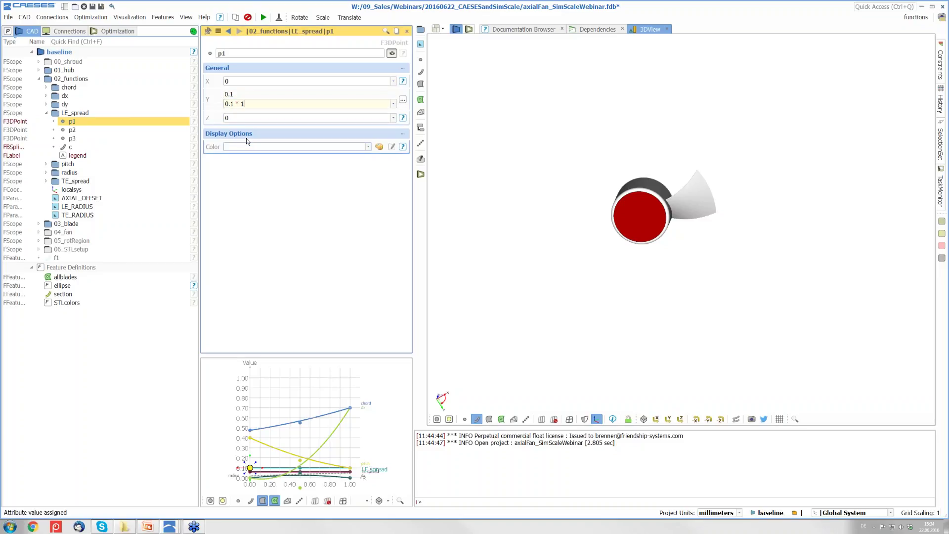
# Turn the factor 1 in p1's Y expression into a design variable named thicknessFactor_root and move it into the 02_functions scope.
pyautogui.doubleClick(247, 104)
pyautogui.rightClick(242, 103)
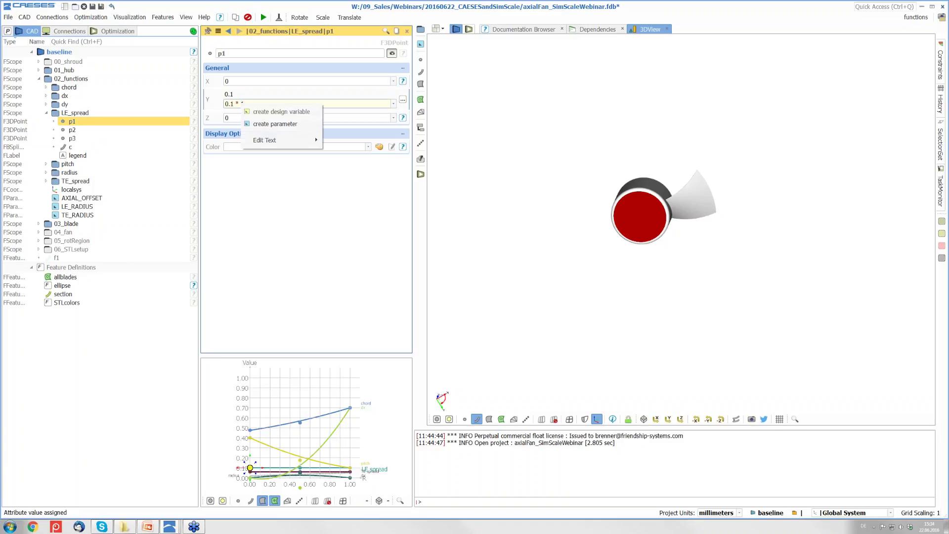
pyautogui.click(280, 111)
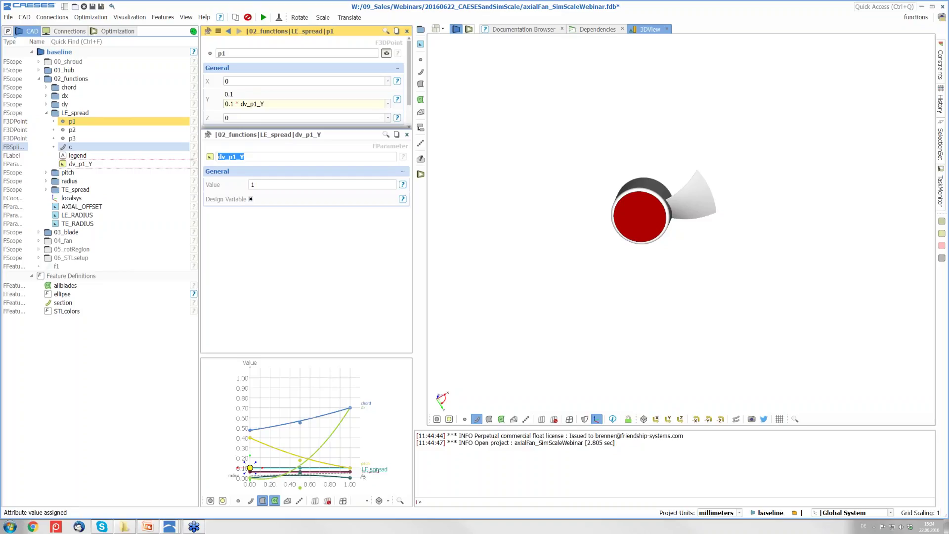
pyautogui.write('thicknessFa')
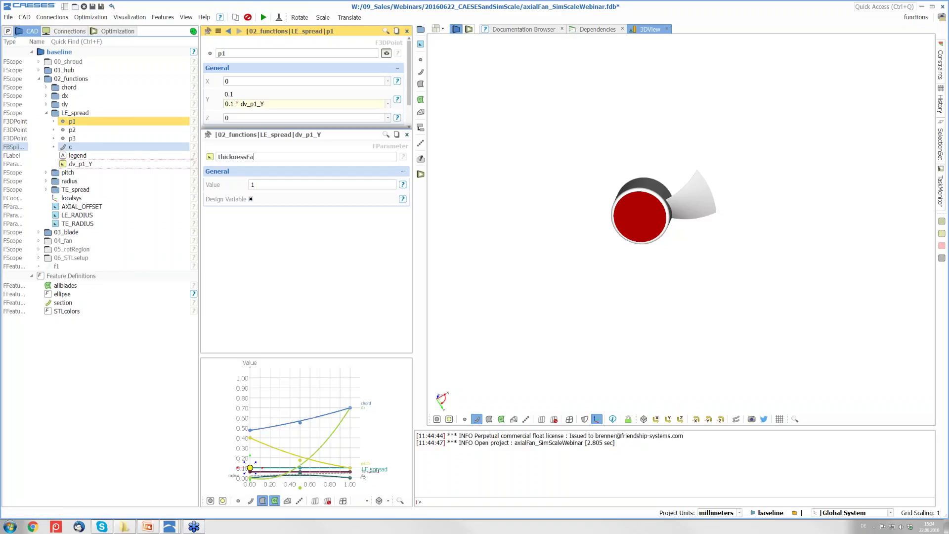
pyautogui.write('ctor_root')
pyautogui.press('Return')
pyautogui.click(407, 135)
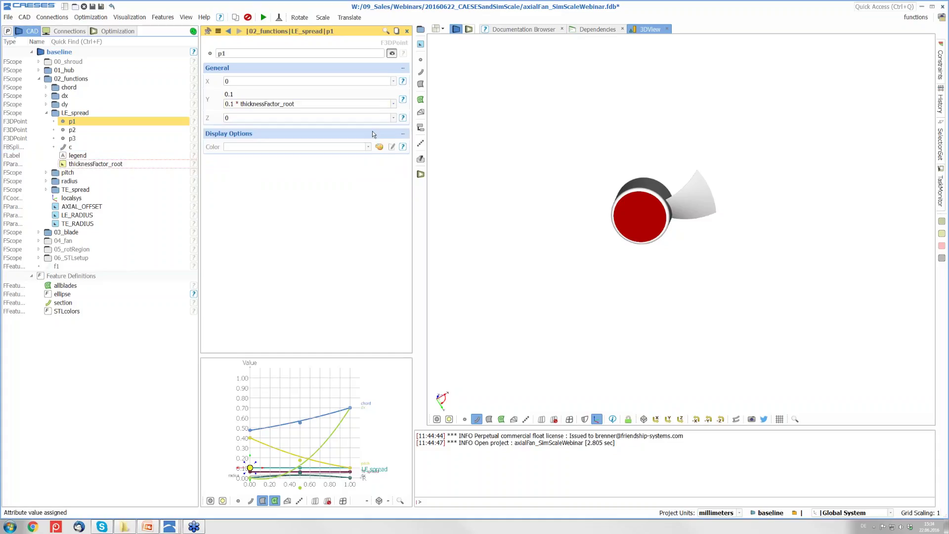
pyautogui.moveTo(84, 167); pyautogui.dragTo(101, 80)
# Set the Y coordinate of point p1 in the TE_spread scope to 0.06 multiplied by thicknessFactor_root.
pyautogui.click(46, 181)
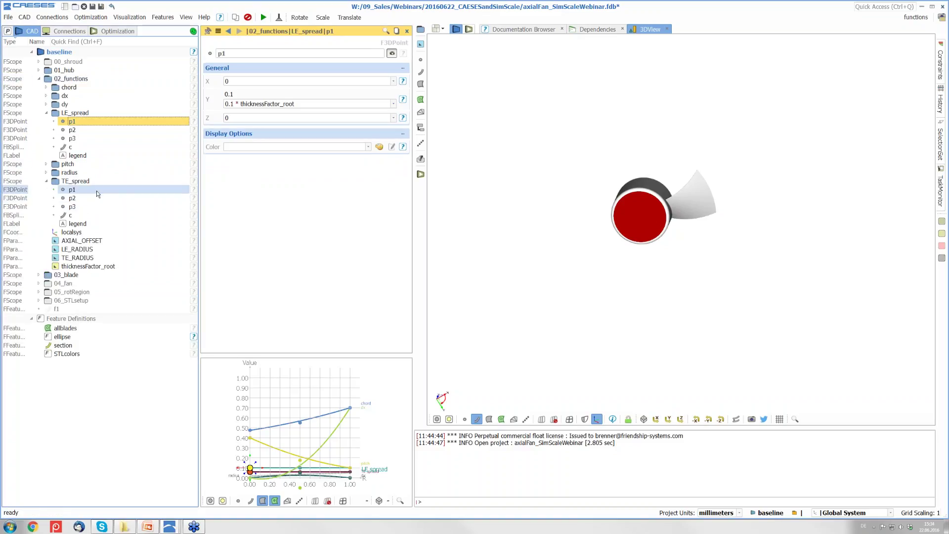
pyautogui.click(72, 189)
pyautogui.click(255, 95)
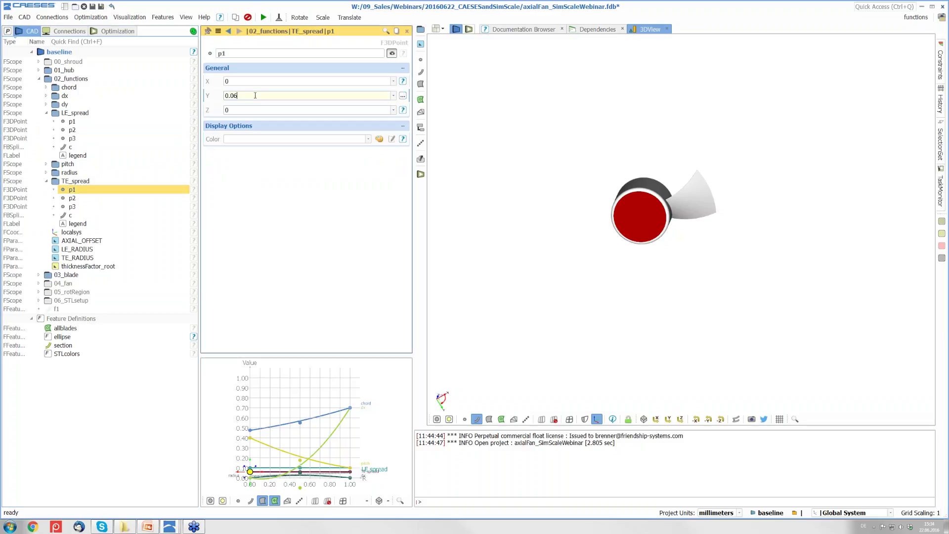
pyautogui.press('Return')
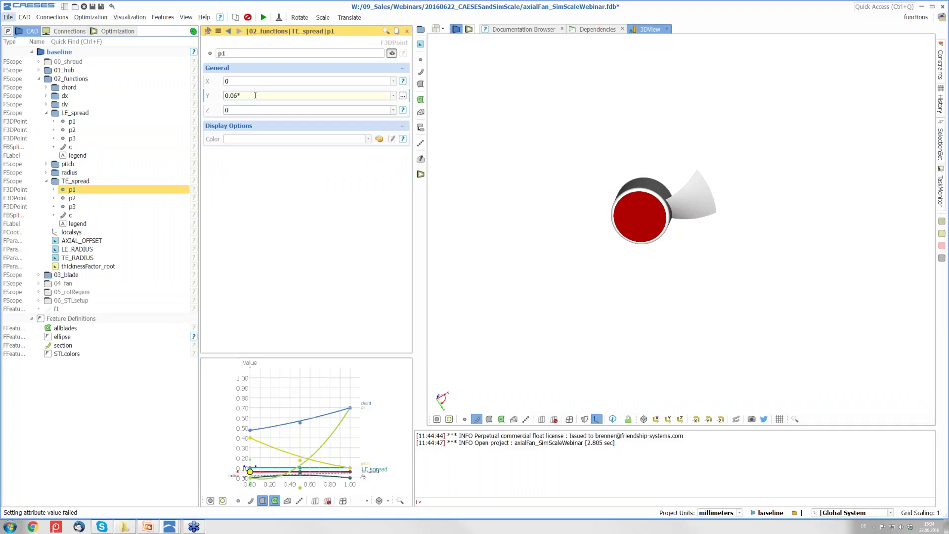
pyautogui.click(93, 267)
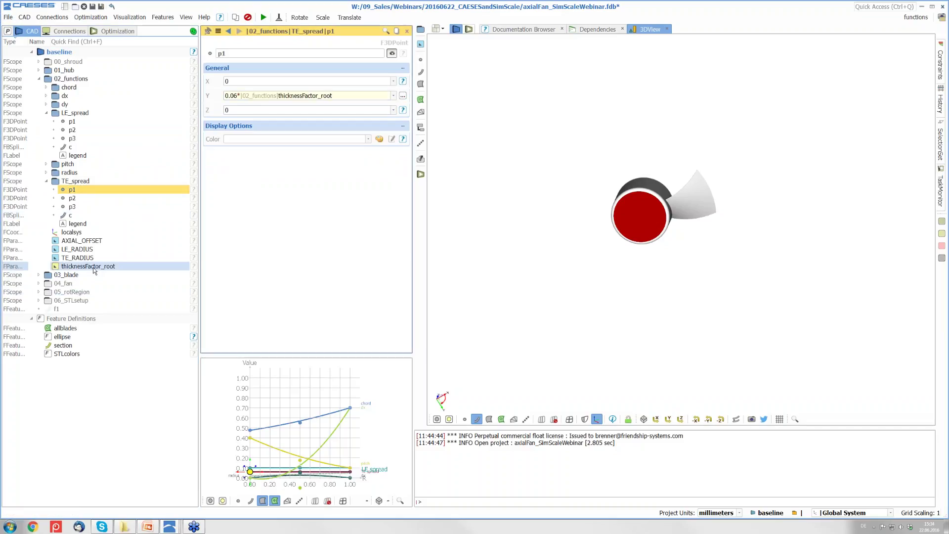
pyautogui.press('Return')
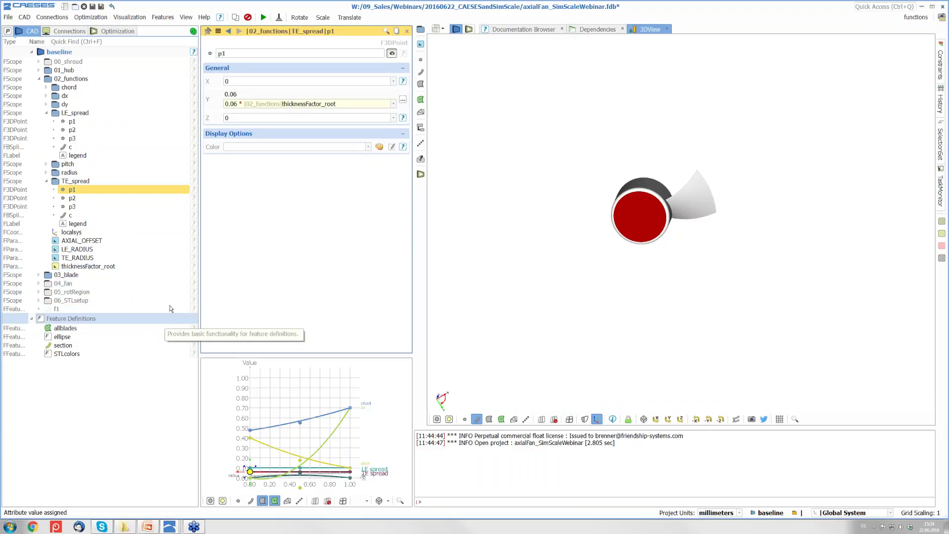
# Multiply the FILLET_RADIUS expression in the 03_blade merging scope by 1, giving RADIUS / 20 * 1.
pyautogui.click(39, 275)
pyautogui.click(46, 283)
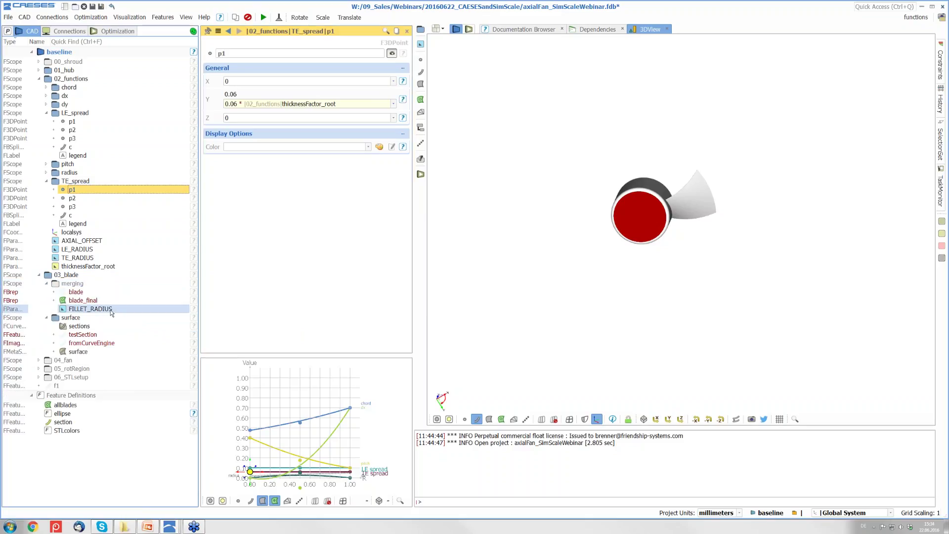
pyautogui.click(111, 310)
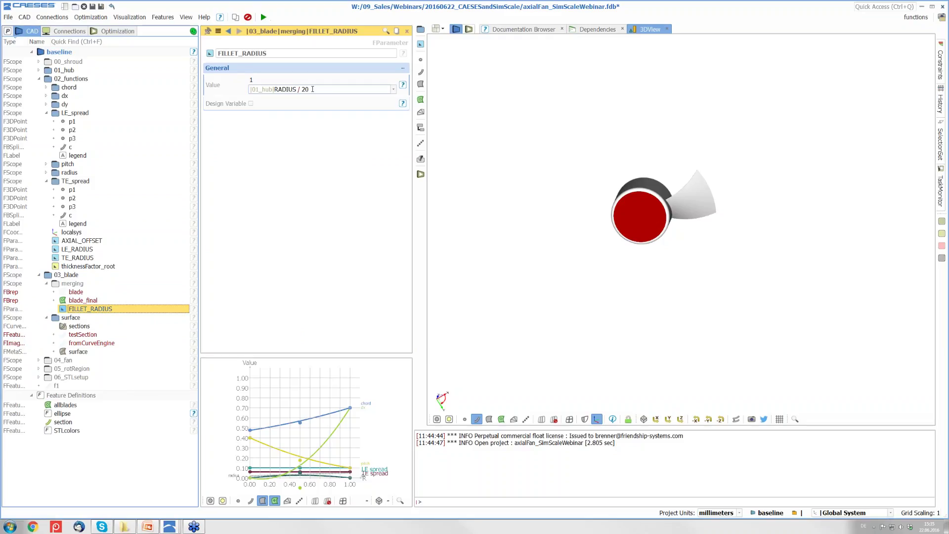
pyautogui.click(305, 89)
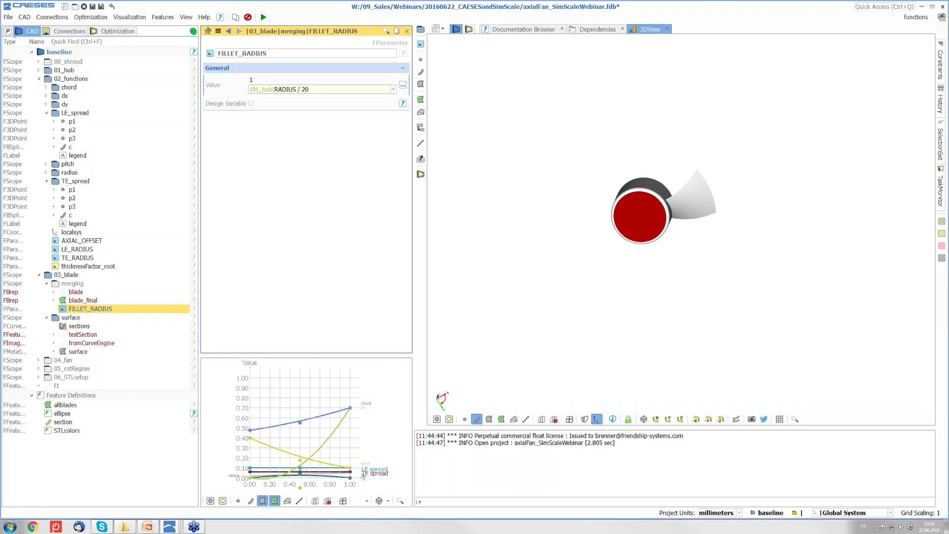
pyautogui.write('*1')
pyautogui.press('Return')
# Turn the factor 1 in the FILLET_RADIUS expression into a design variable named filletFactor.
pyautogui.doubleClick(320, 90)
pyautogui.rightClick(321, 90)
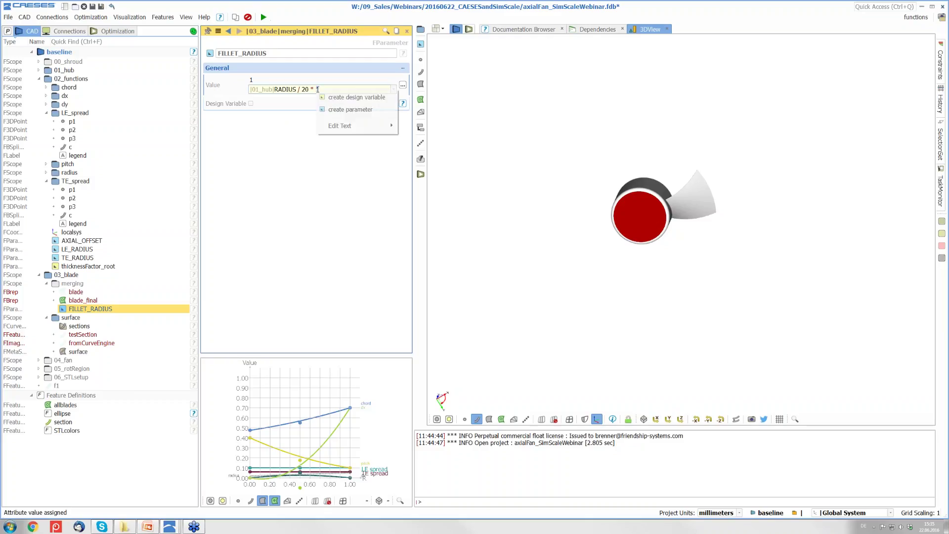
pyautogui.click(341, 97)
pyautogui.doubleClick(292, 157)
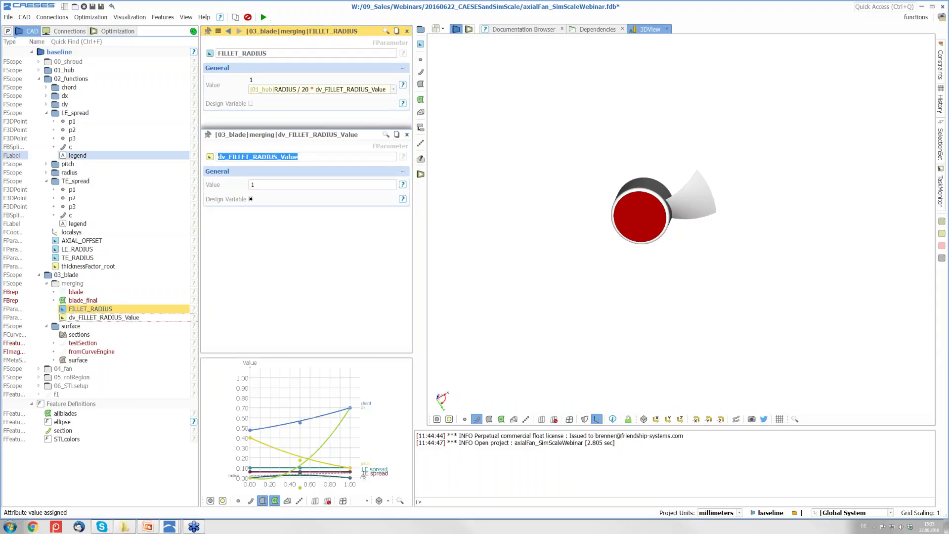
pyautogui.write('filletFa')
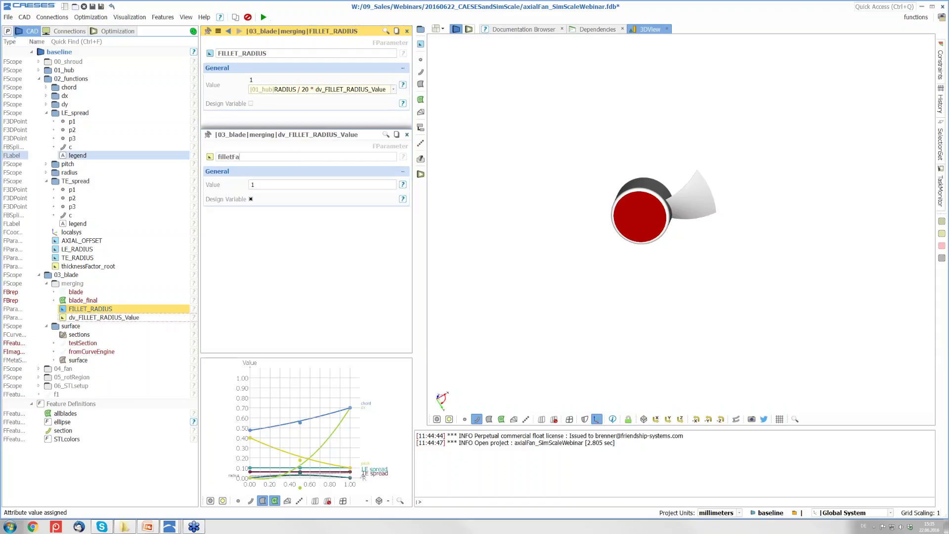
pyautogui.write('ctor')
pyautogui.press('Return')
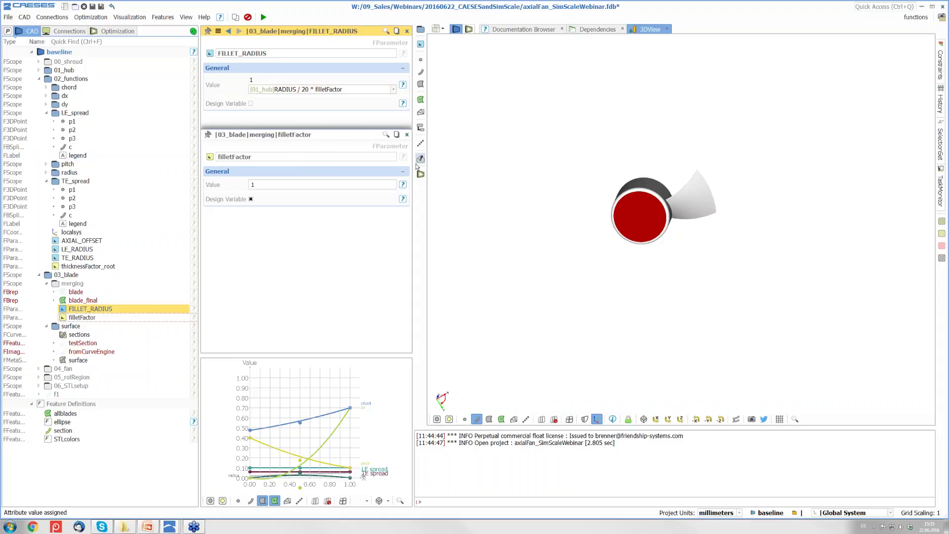
# Close the filletFactor editor, collapse the LE_spread and TE_spread scopes, and open point p3 of the dx scope for editing.
pyautogui.click(407, 134)
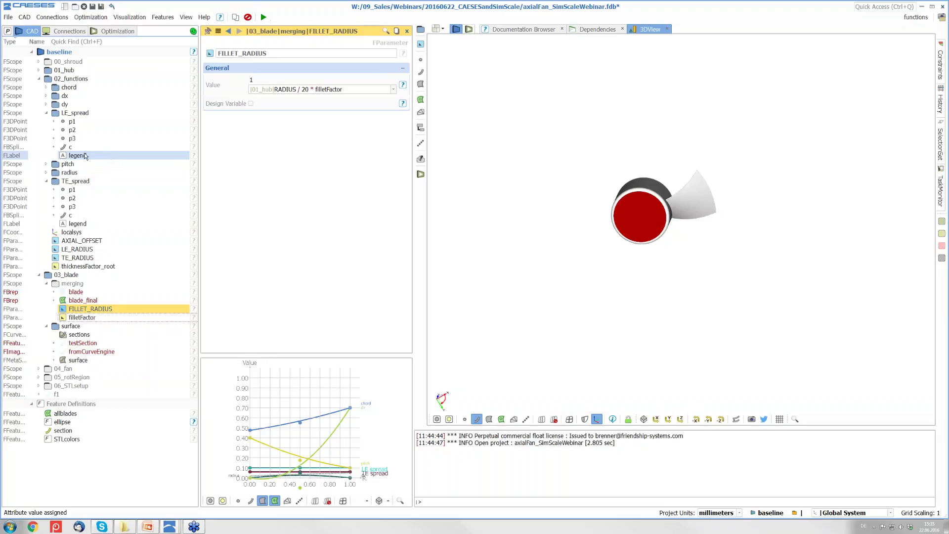
pyautogui.click(46, 113)
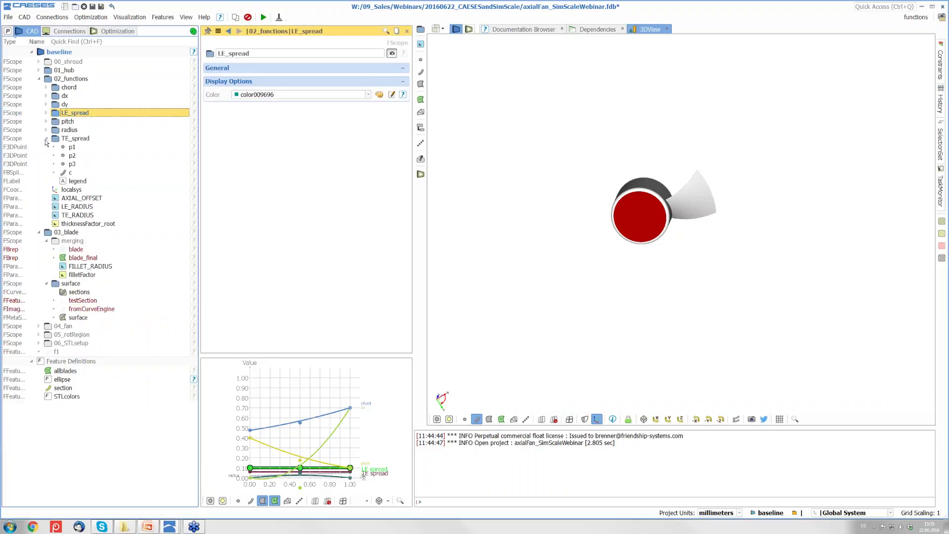
pyautogui.click(46, 138)
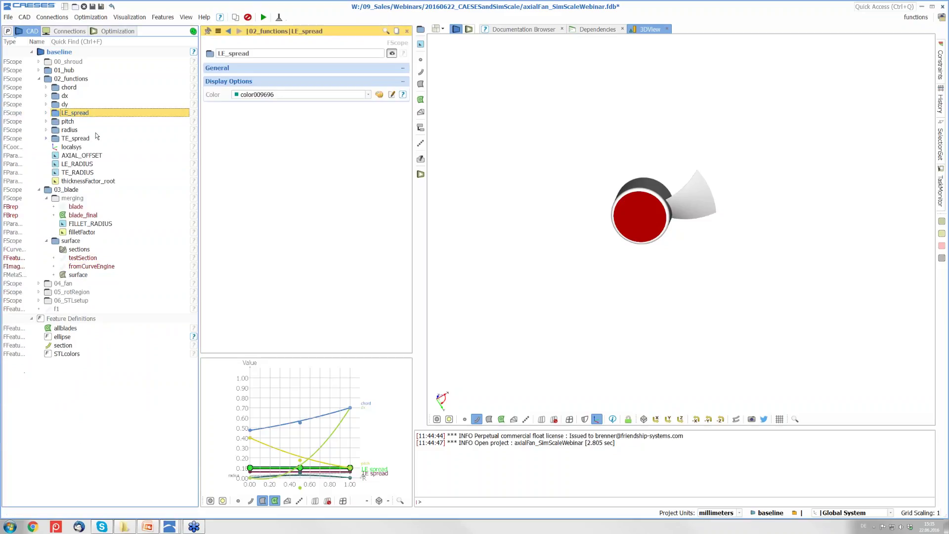
pyautogui.click(46, 96)
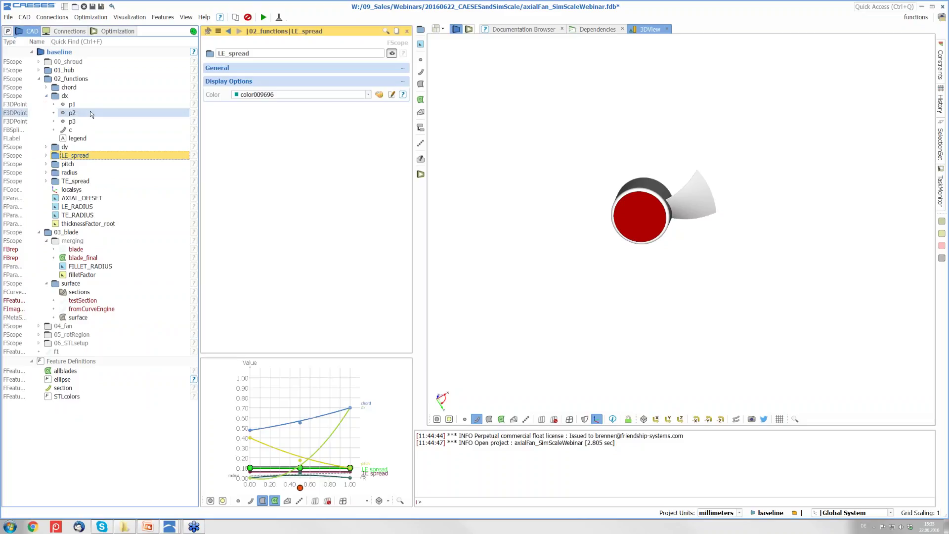
pyautogui.click(72, 121)
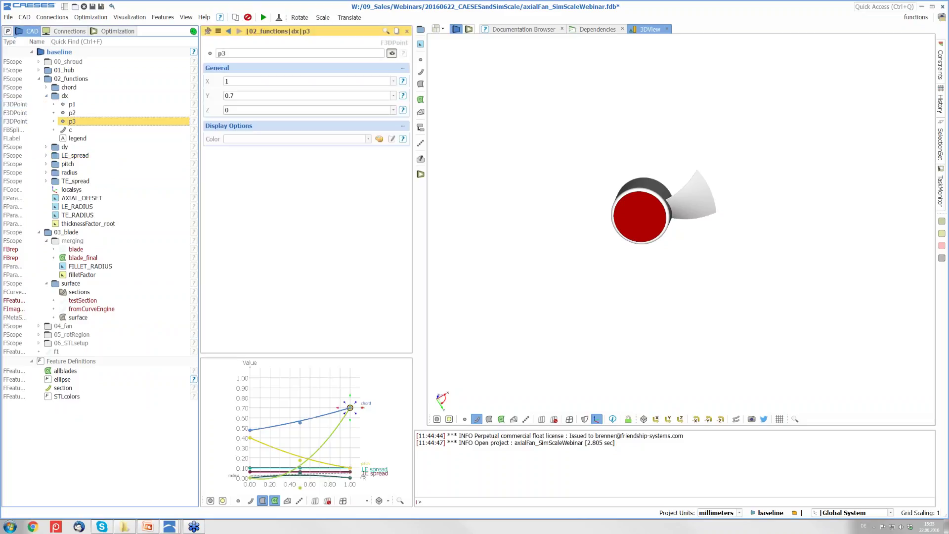
# Try a Y coordinate of 0.3 for p3 to preview the blade tip sweep, and restore it to 0.7.
pyautogui.moveTo(630, 276); pyautogui.dragTo(619, 244)
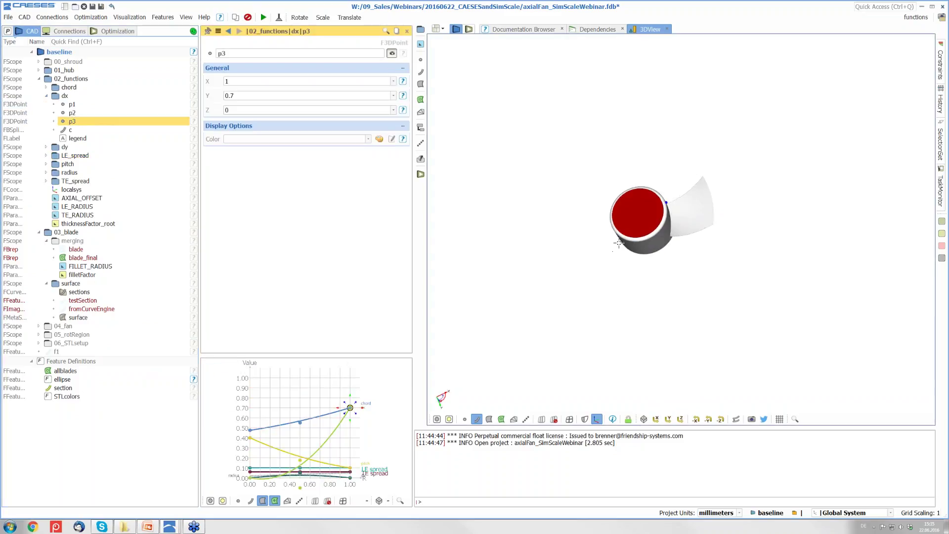
pyautogui.click(241, 97)
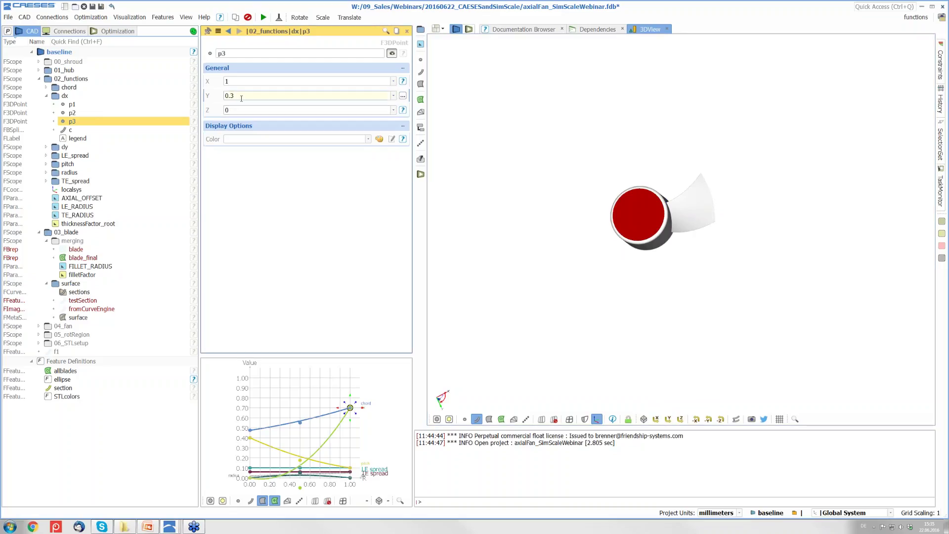
pyautogui.press('Return')
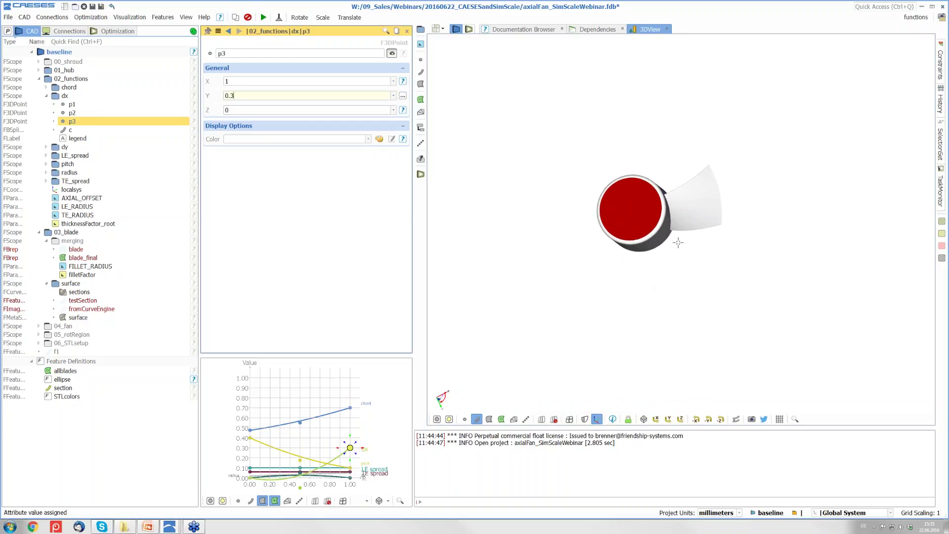
pyautogui.scroll(5, 678, 243)
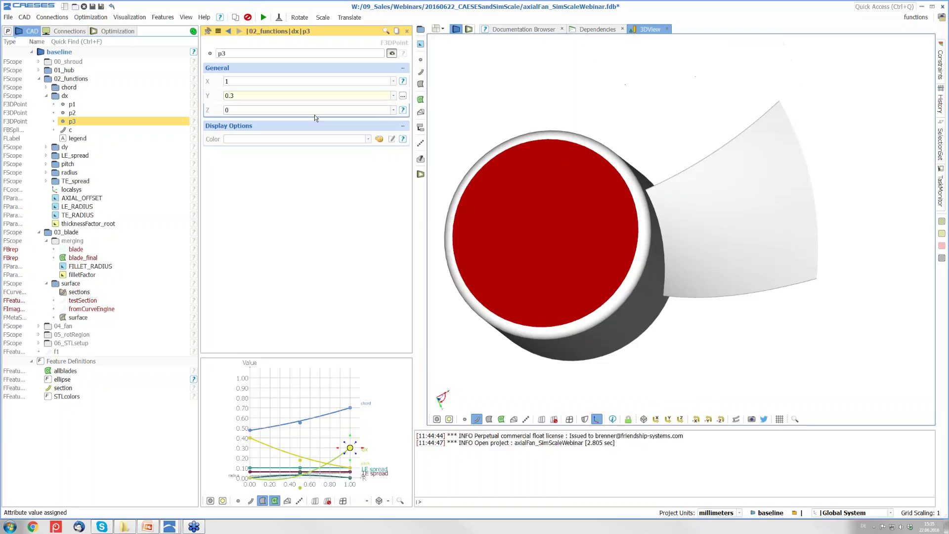
pyautogui.click(291, 95)
pyautogui.press('BackSpace')
pyautogui.write('7')
pyautogui.press('Return')
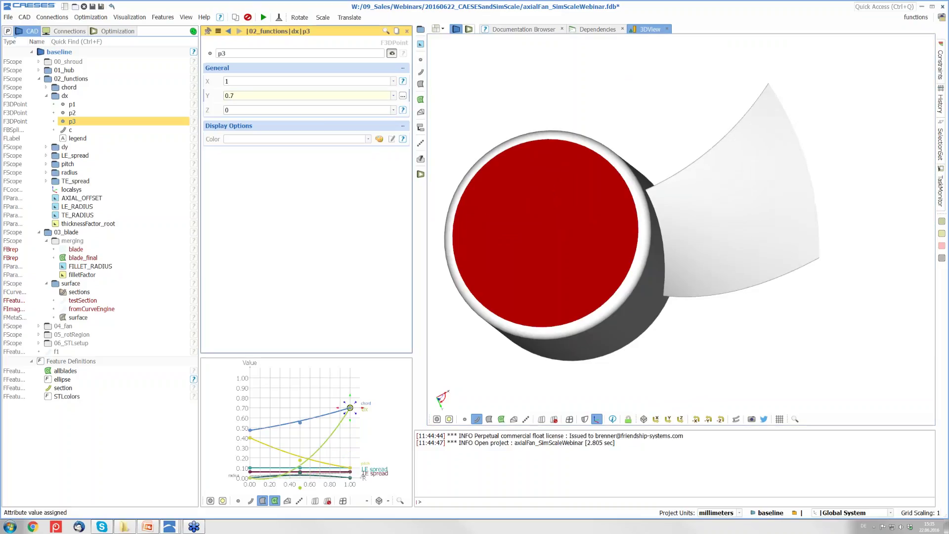
# Turn the Y coordinate value of p3 in the dx scope into a design variable named tipSweep.
pyautogui.moveTo(238, 95); pyautogui.dragTo(221, 95)
pyautogui.rightClick(208, 102)
pyautogui.rightClick(233, 98)
pyautogui.click(257, 105)
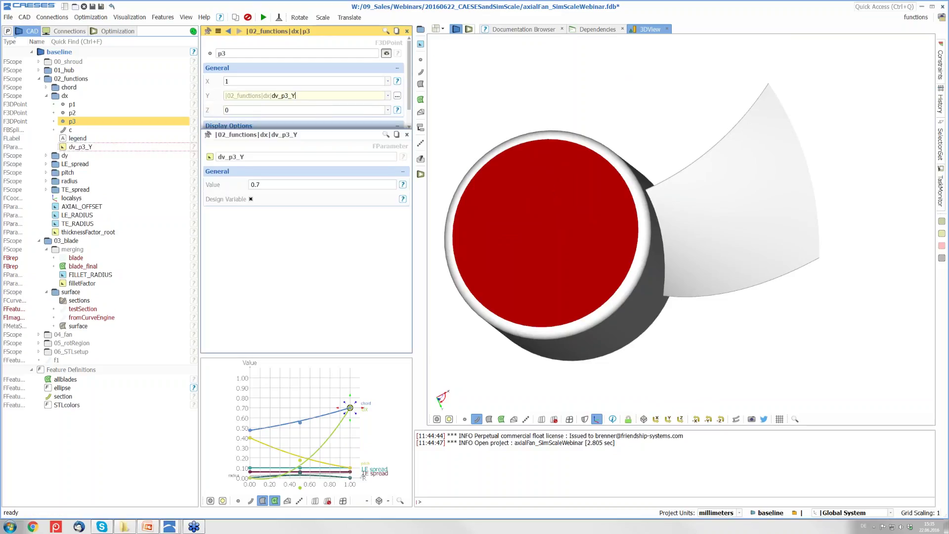
pyautogui.press('Return')
pyautogui.moveTo(248, 157); pyautogui.dragTo(210, 156)
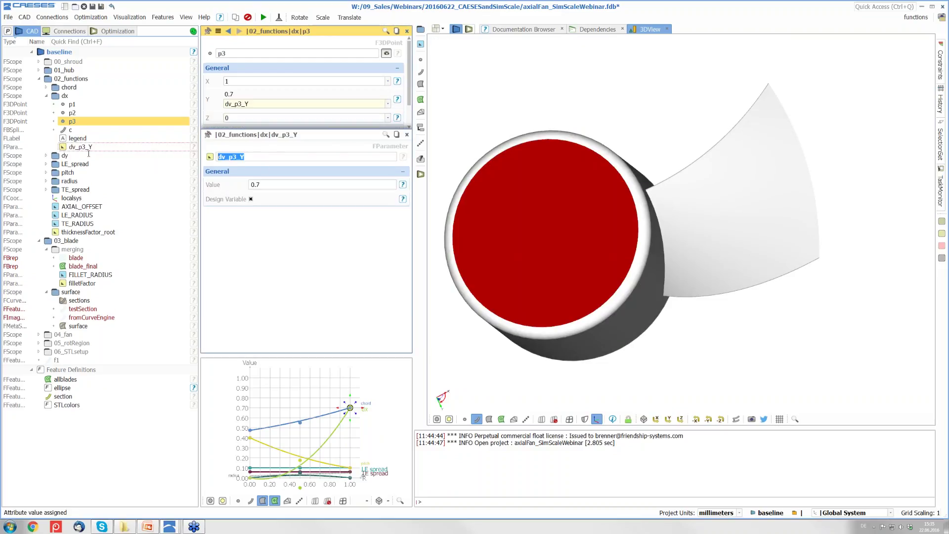
pyautogui.write('tip')
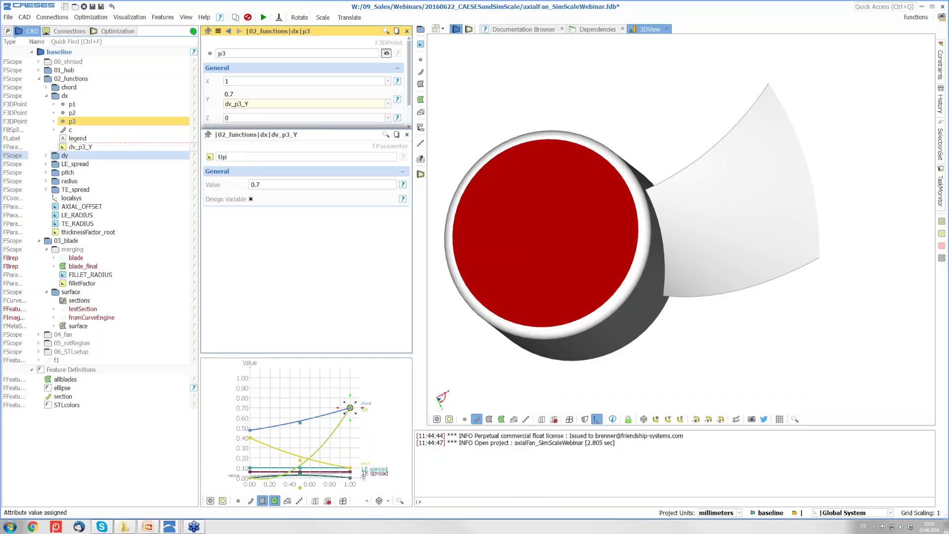
pyautogui.write('Sweep')
pyautogui.press('Return')
pyautogui.click(407, 135)
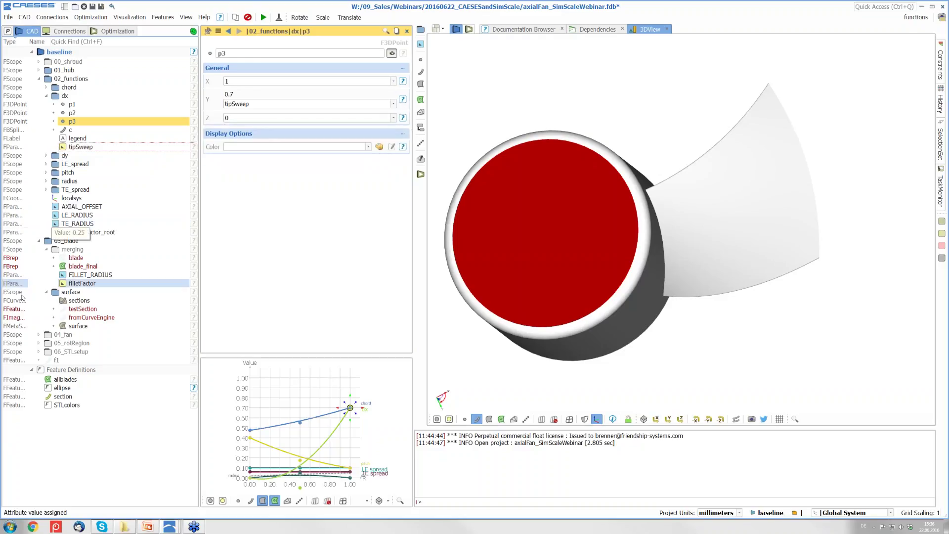
# Create a Sobol design engine for generating design variants.
pyautogui.click(108, 31)
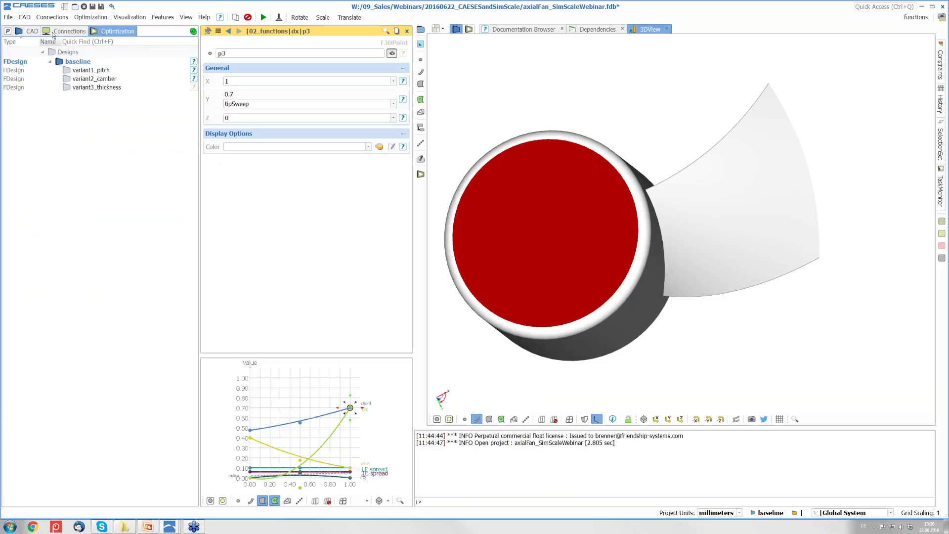
pyautogui.click(93, 18)
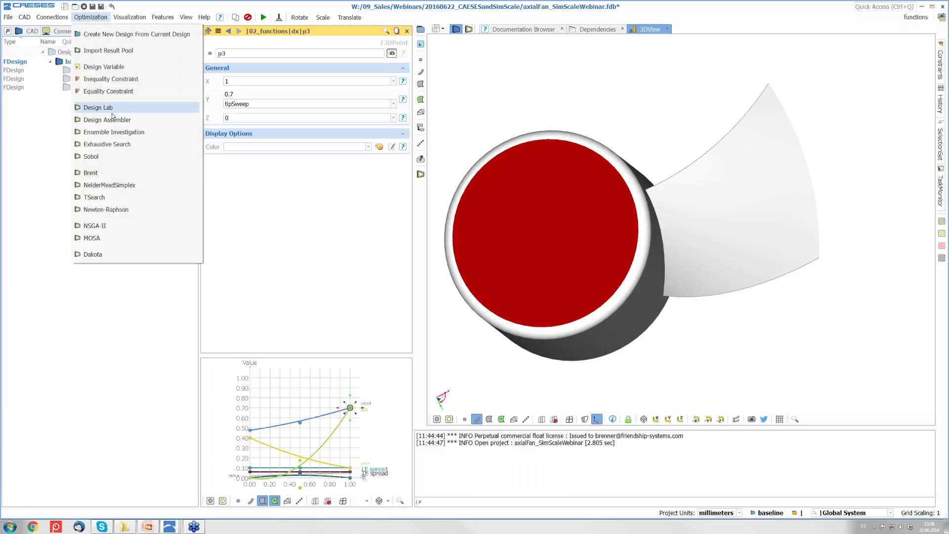
pyautogui.click(114, 160)
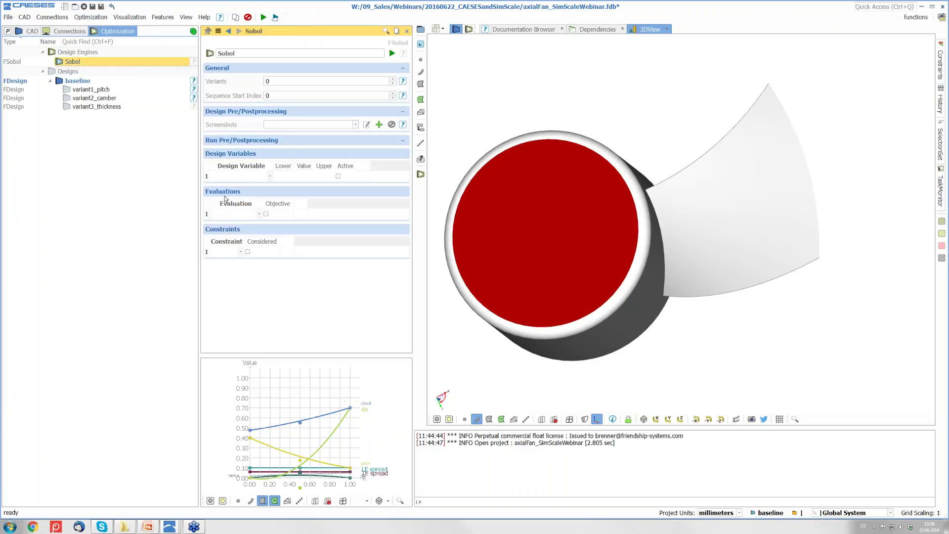
# Add thicknessFactor_root to the Sobol engine's design variables with a lower bound of 1 and an upper bound of 1.5.
pyautogui.click(270, 177)
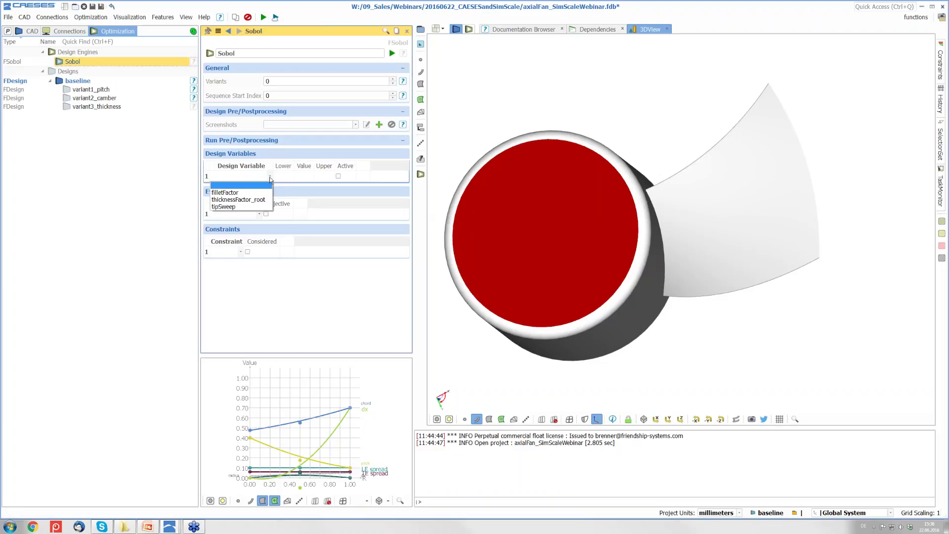
pyautogui.click(253, 200)
pyautogui.click(281, 178)
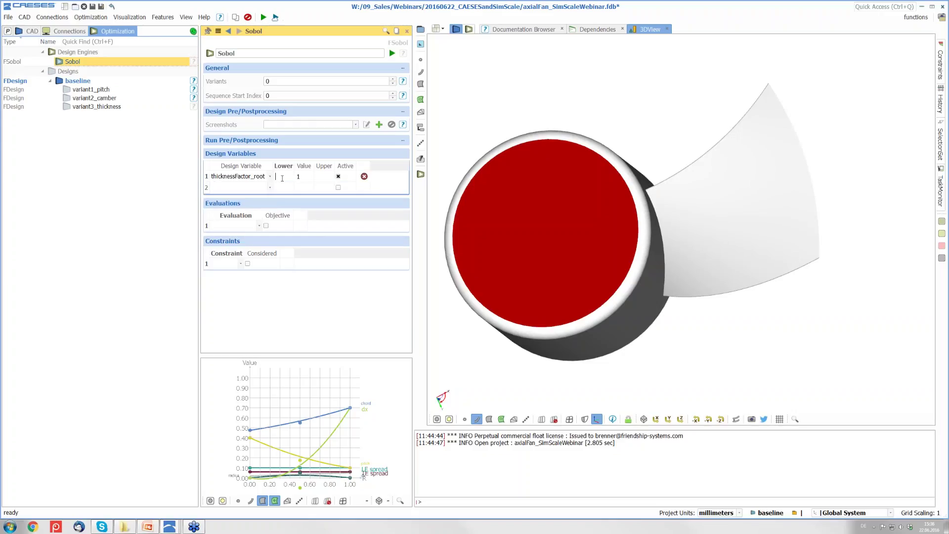
pyautogui.write('1')
pyautogui.click(317, 177)
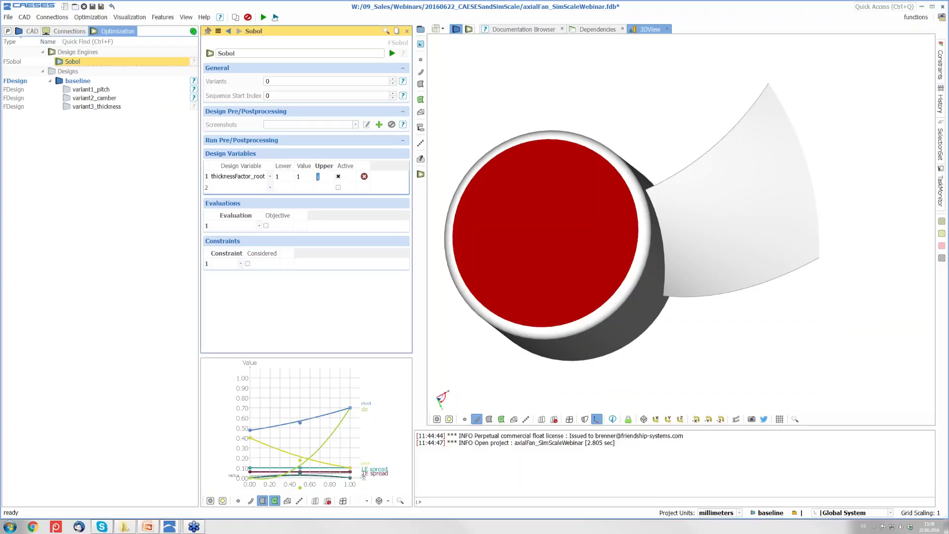
pyautogui.write('1.4')
pyautogui.write('5')
# Add filletFactor to the Sobol engine's design variables with a lower bound of 1 and an upper bound of 2.
pyautogui.click(270, 188)
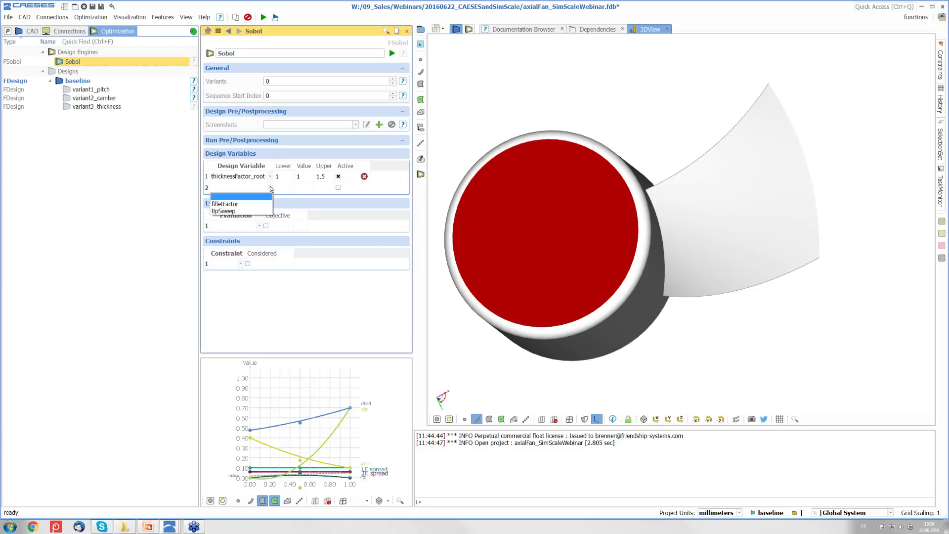
pyautogui.press('Escape')
pyautogui.click(286, 188)
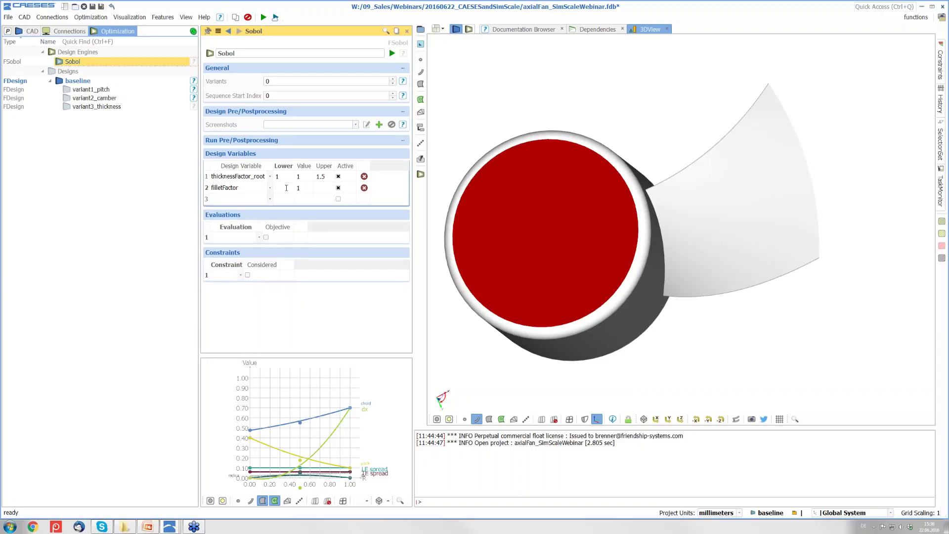
pyautogui.write('1')
pyautogui.click(326, 192)
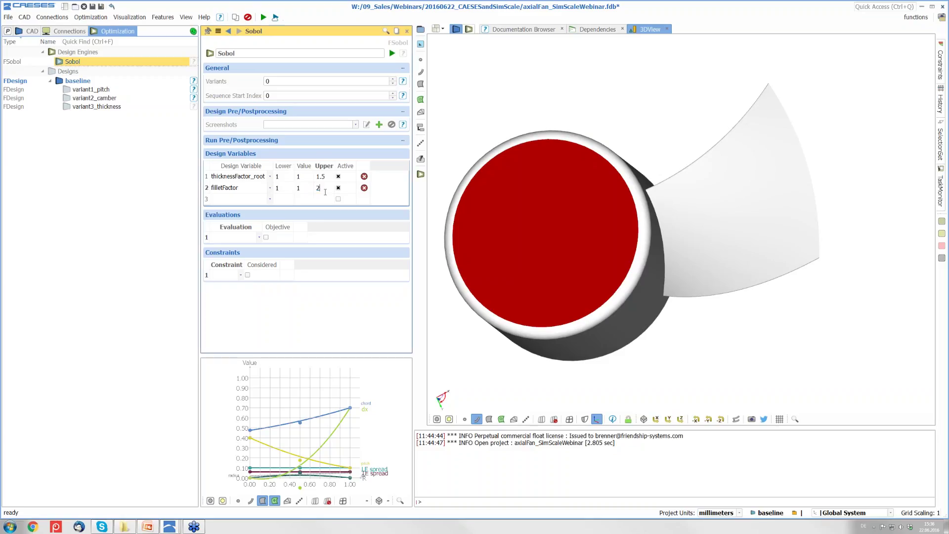
pyautogui.press('Return')
# Add tipSweep to the Sobol engine's design variables with a lower bound of 0.3 and an upper bound of 0.7.
pyautogui.click(270, 200)
pyautogui.click(252, 214)
pyautogui.click(284, 199)
pyautogui.write('0')
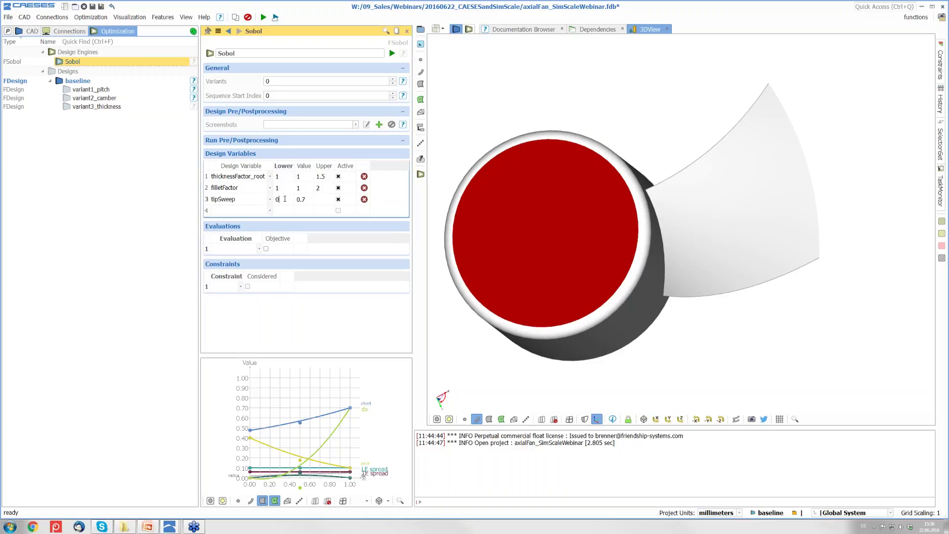
pyautogui.write('.3')
pyautogui.click(324, 199)
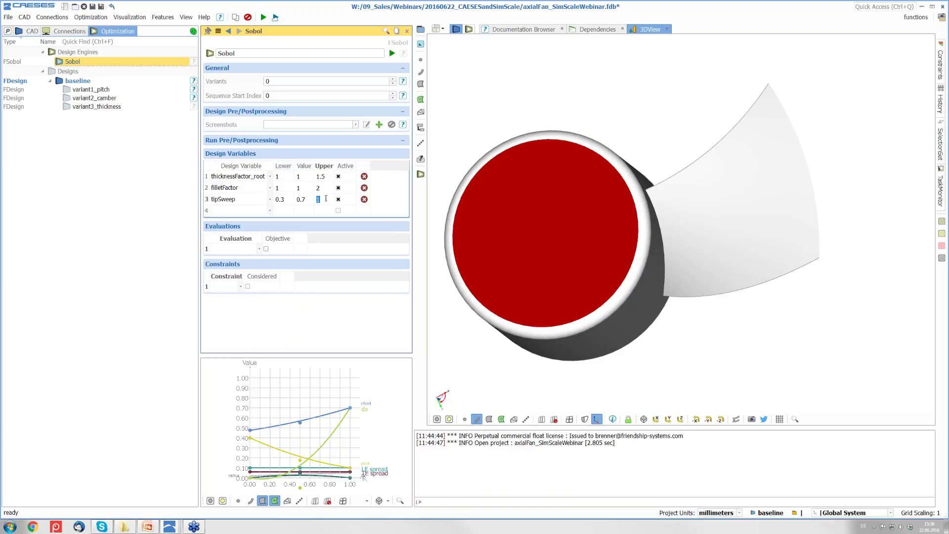
pyautogui.write('0.7')
pyautogui.press('Return')
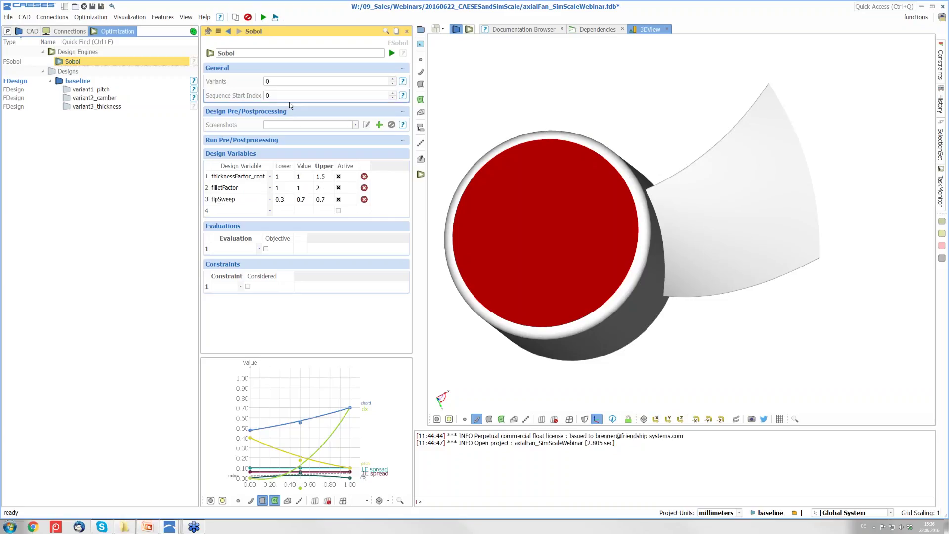
# Set the number of variants in the Sobol engine to 5.
pyautogui.doubleClick(280, 82)
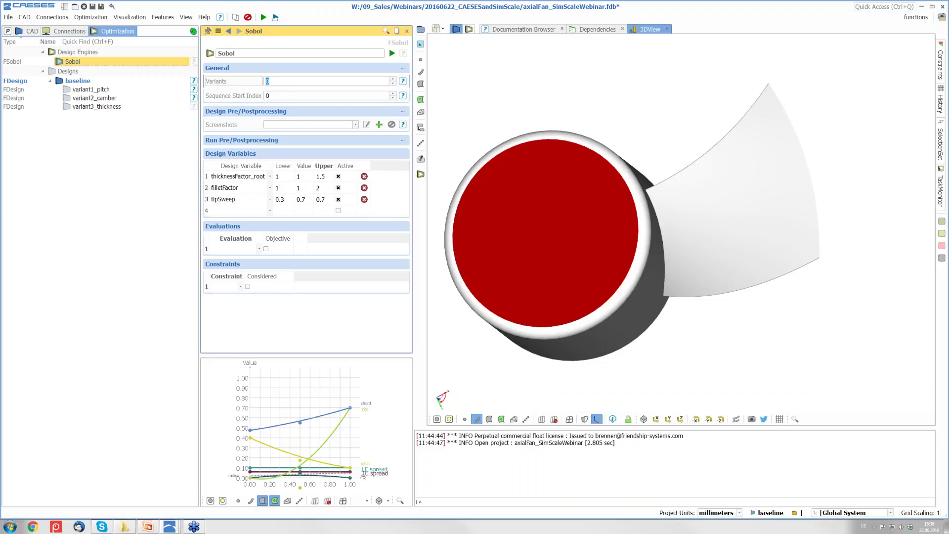
pyautogui.write('5')
pyautogui.press('Return')
pyautogui.moveTo(342, 356)
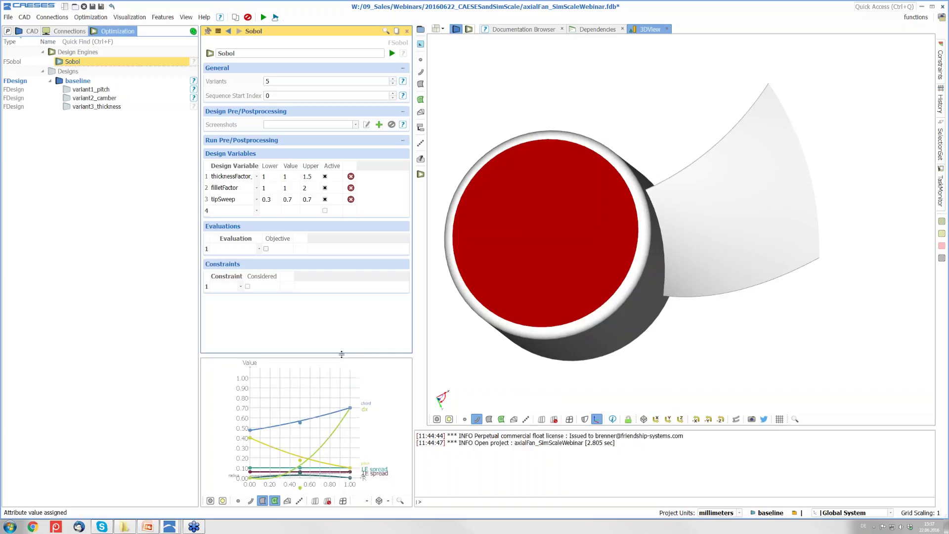
# Hide the 03_blade scope and show the complete fan from the 04_fan scope.
pyautogui.click(31, 32)
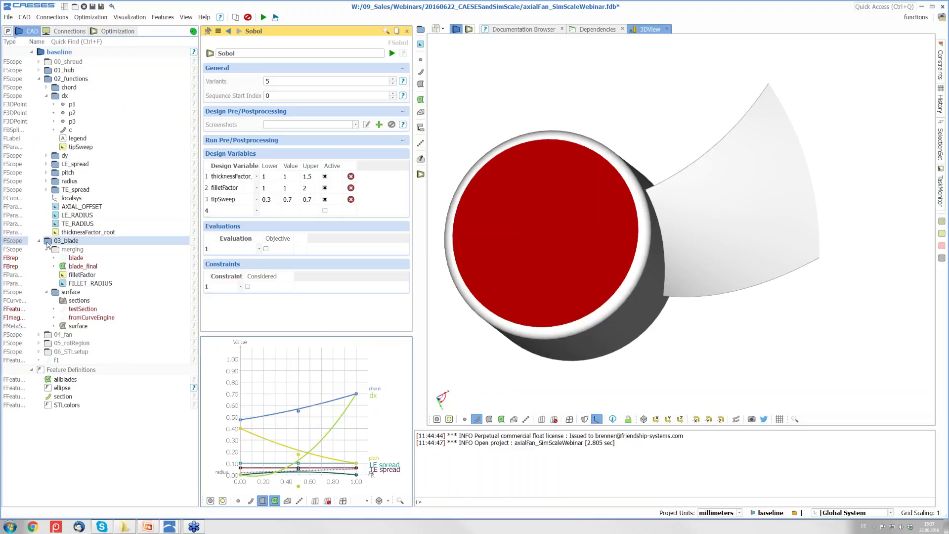
pyautogui.click(48, 241)
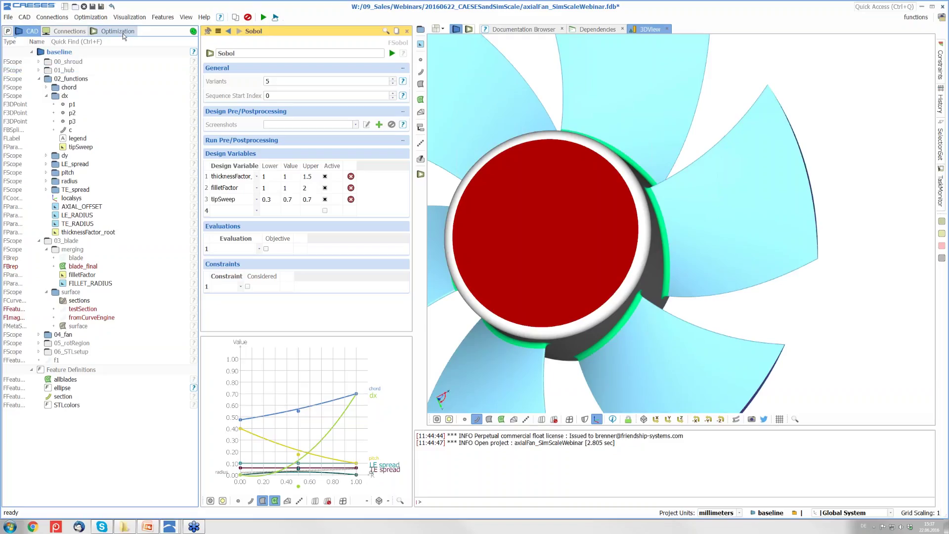
# Create the screenshot collection pics for the Sobol engine and add the 3DView window with the whole fan in frame.
pyautogui.click(379, 125)
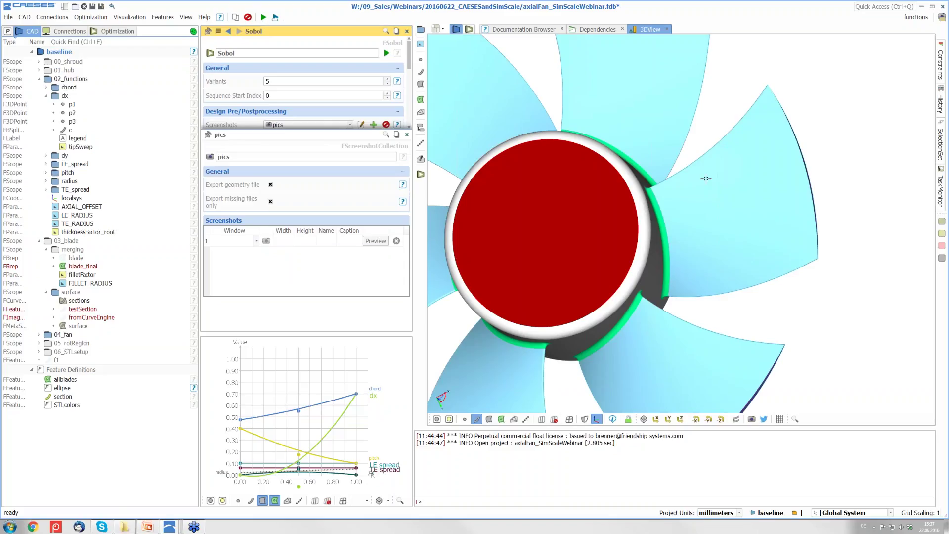
pyautogui.scroll(-4, 664, 241)
pyautogui.moveTo(689, 248); pyautogui.dragTo(689, 277)
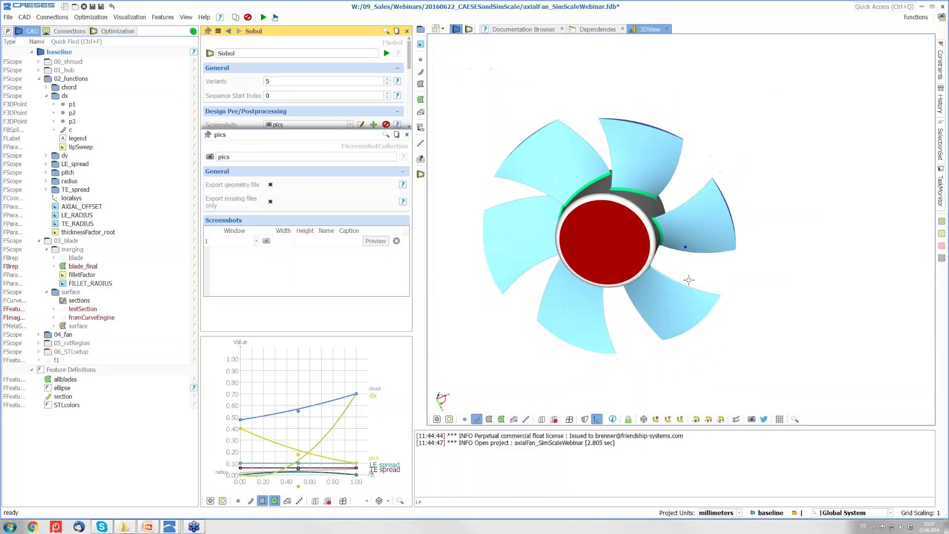
pyautogui.moveTo(689, 277); pyautogui.dragTo(738, 252, button='middle')
pyautogui.scroll(3, 620, 267)
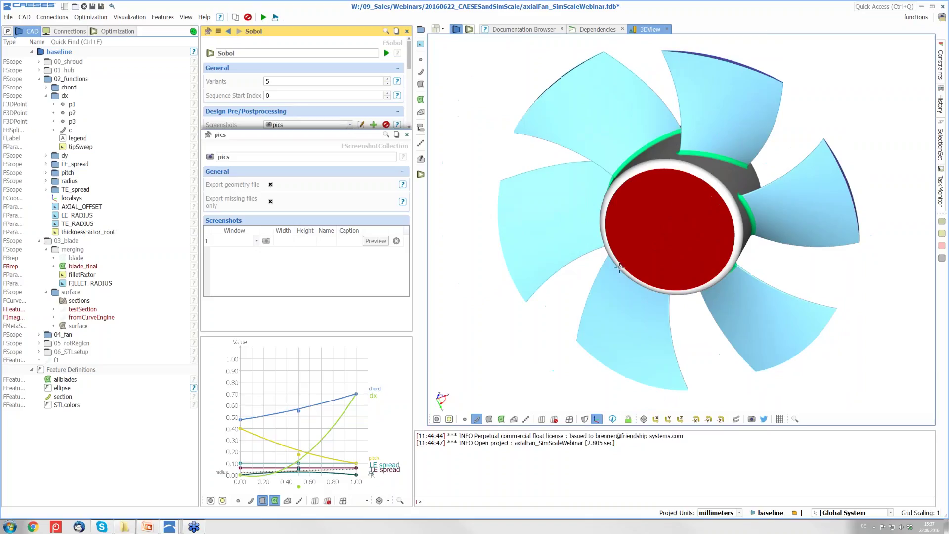
pyautogui.click(251, 241)
pyautogui.click(233, 257)
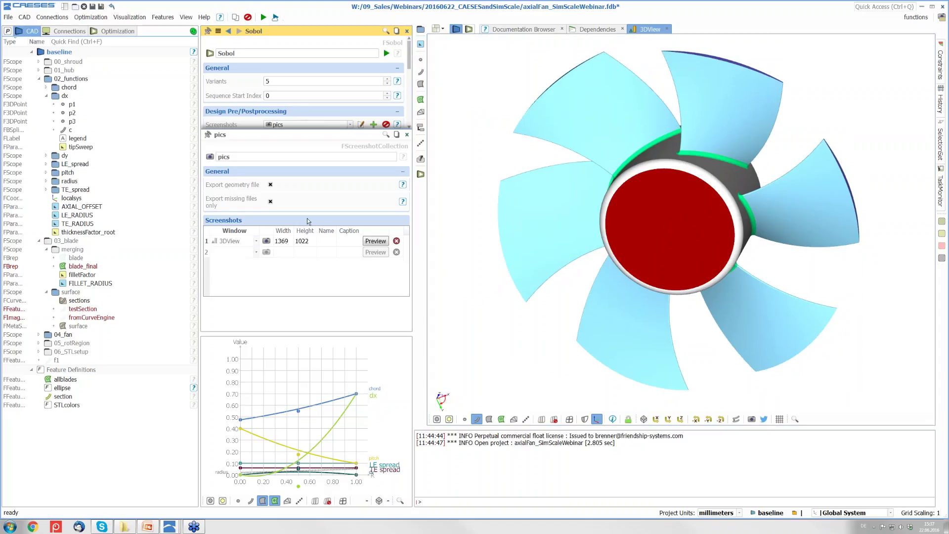
# Add the 3DOverView window as the second screenshot in the pics collection and close the collection's editor.
pyautogui.click(255, 252)
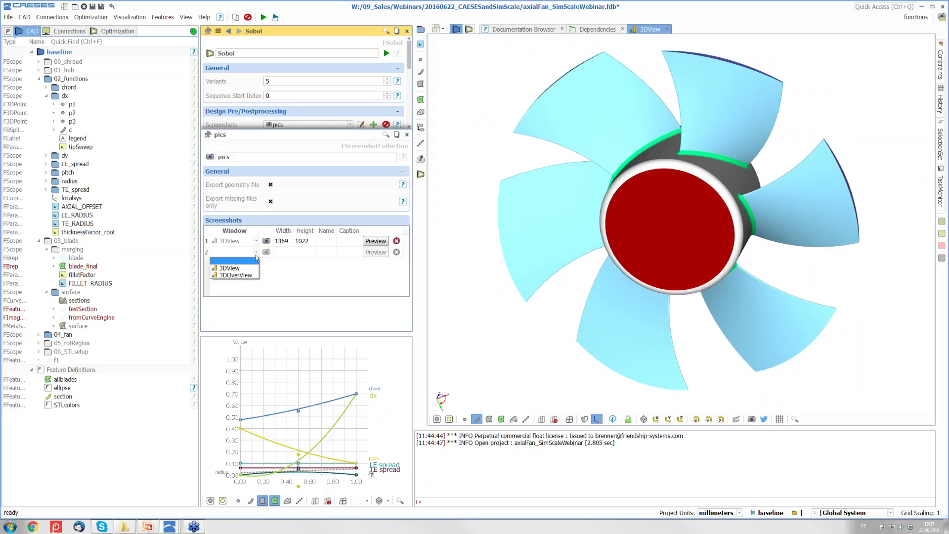
pyautogui.click(249, 276)
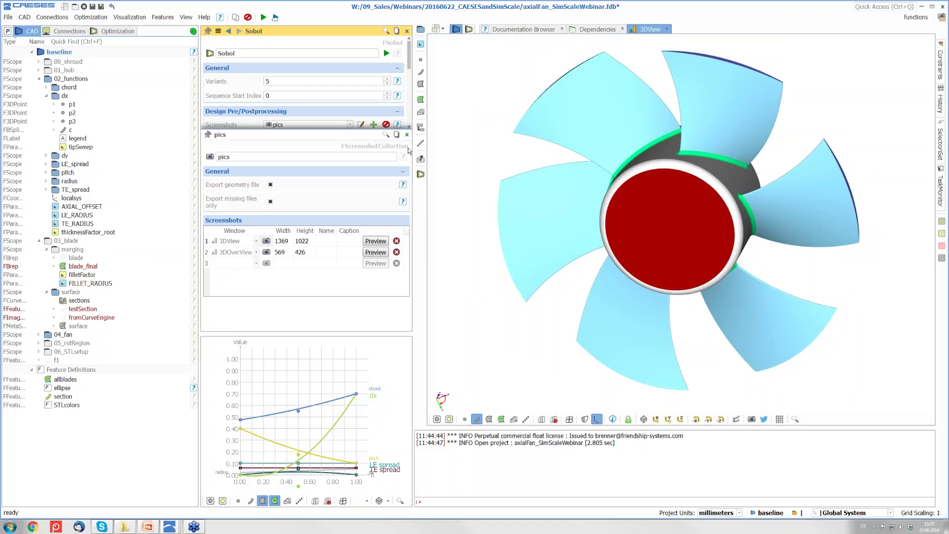
pyautogui.click(407, 134)
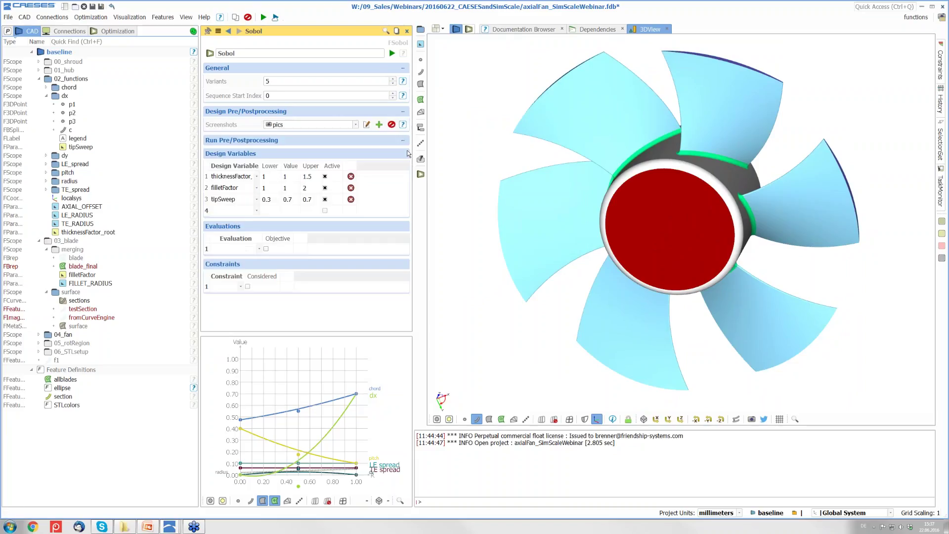
# Begin the Sobol engine's postprocessing command with an exportSTEP call on the fan object from the 04_fan scope.
pyautogui.click(403, 111)
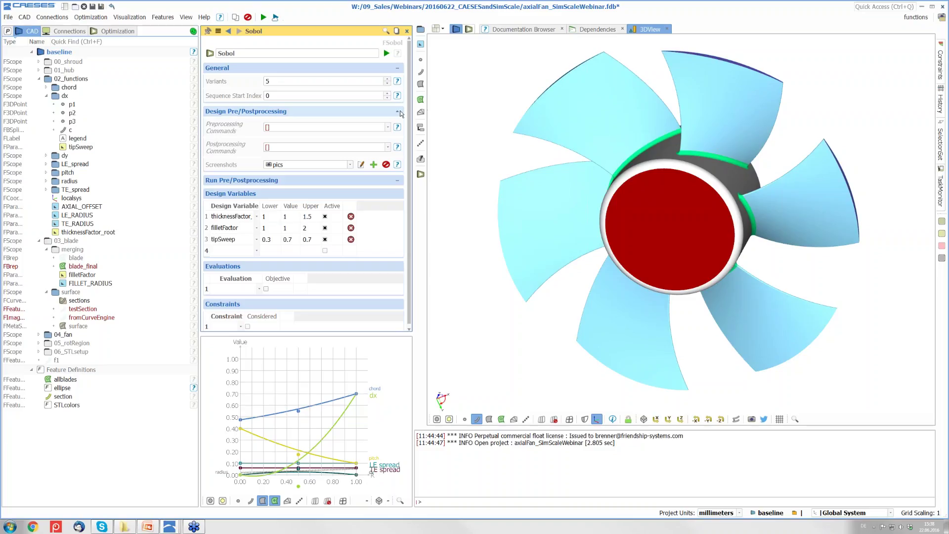
pyautogui.click(399, 112)
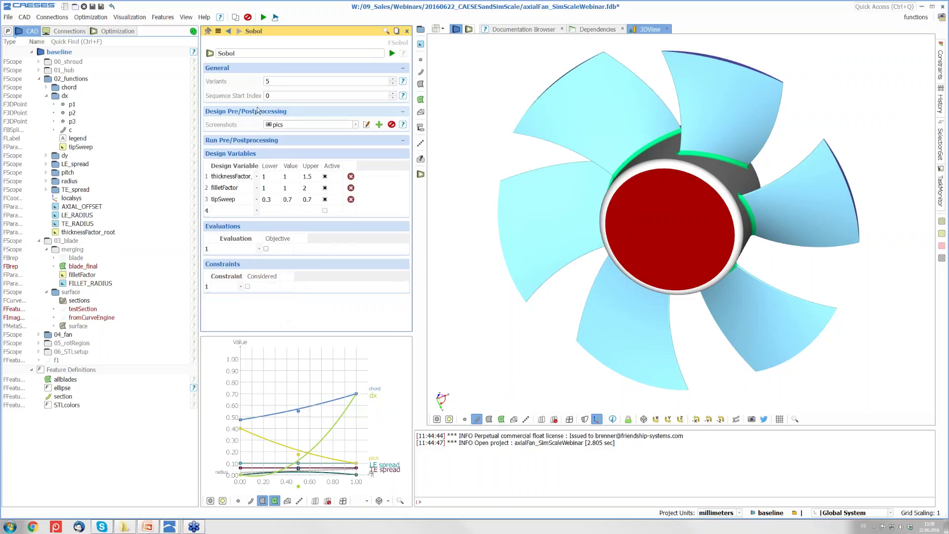
pyautogui.click(403, 113)
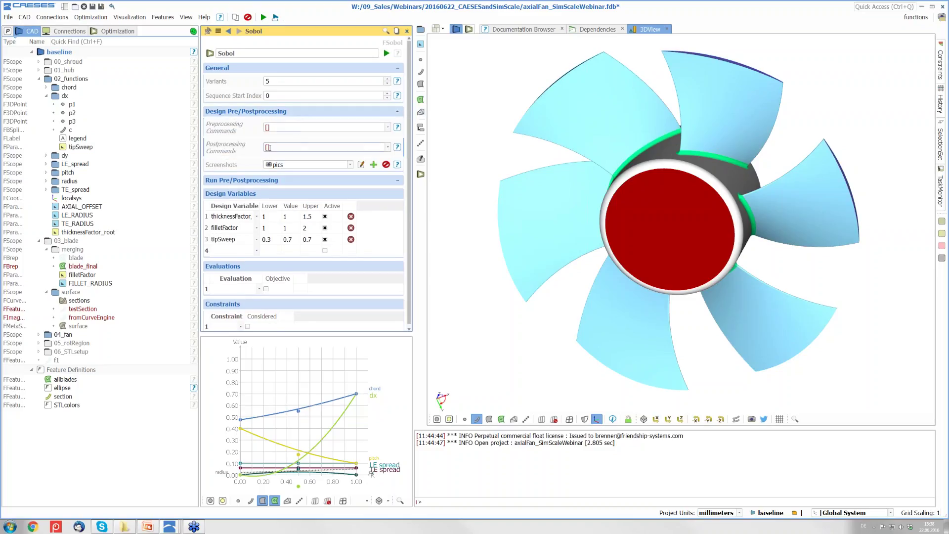
pyautogui.click(267, 147)
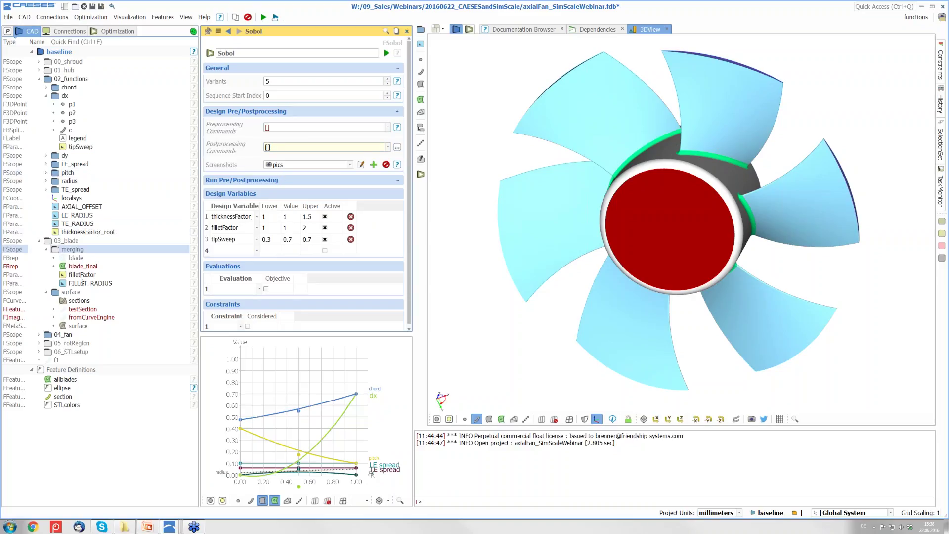
pyautogui.doubleClick(62, 335)
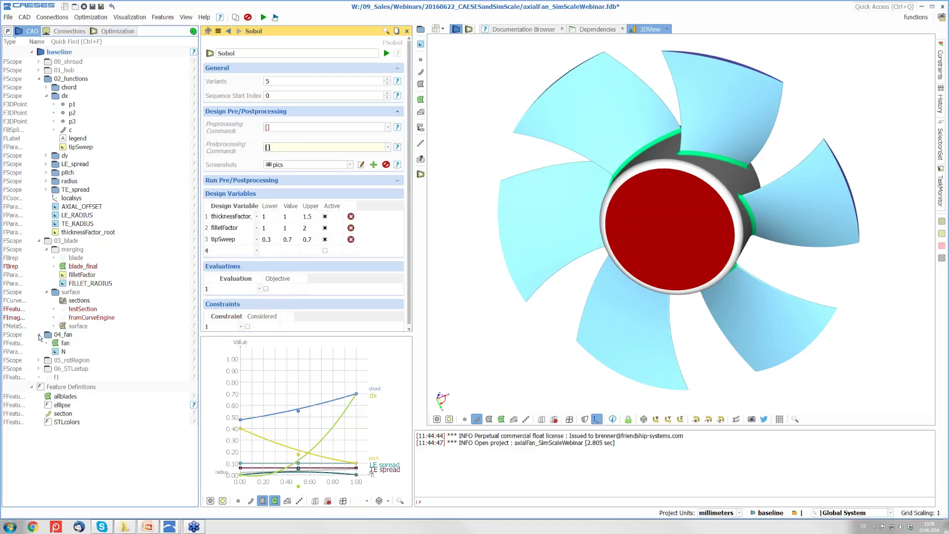
pyautogui.click(65, 343)
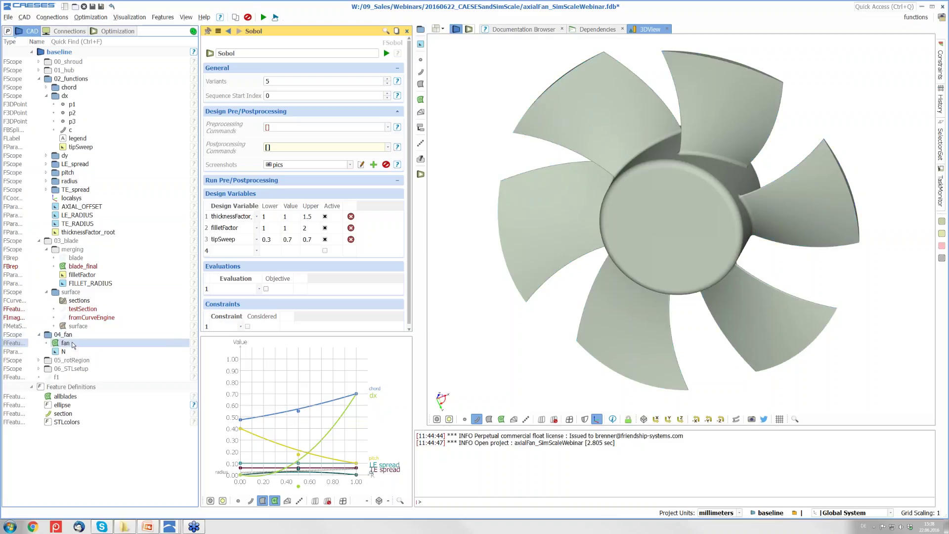
pyautogui.middleClick(72, 345)
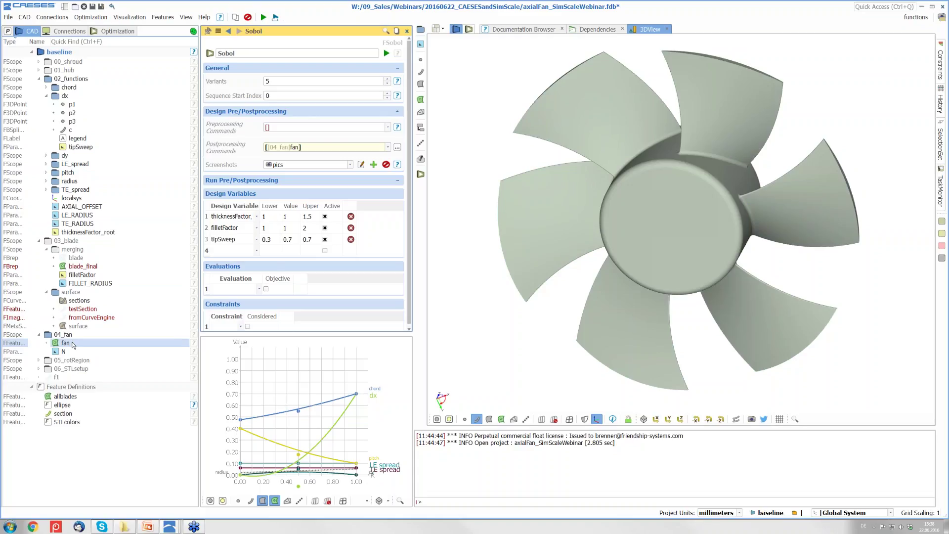
pyautogui.write('.expo')
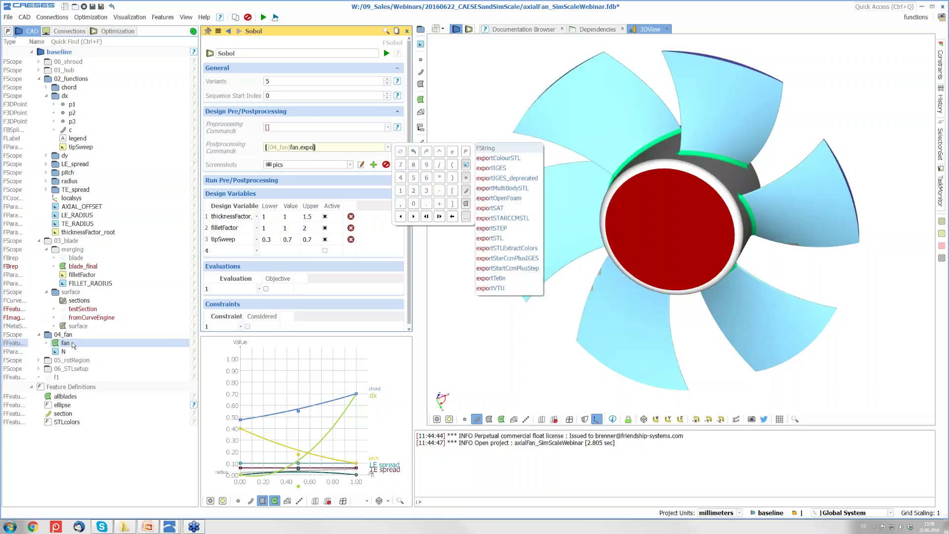
pyautogui.click(499, 228)
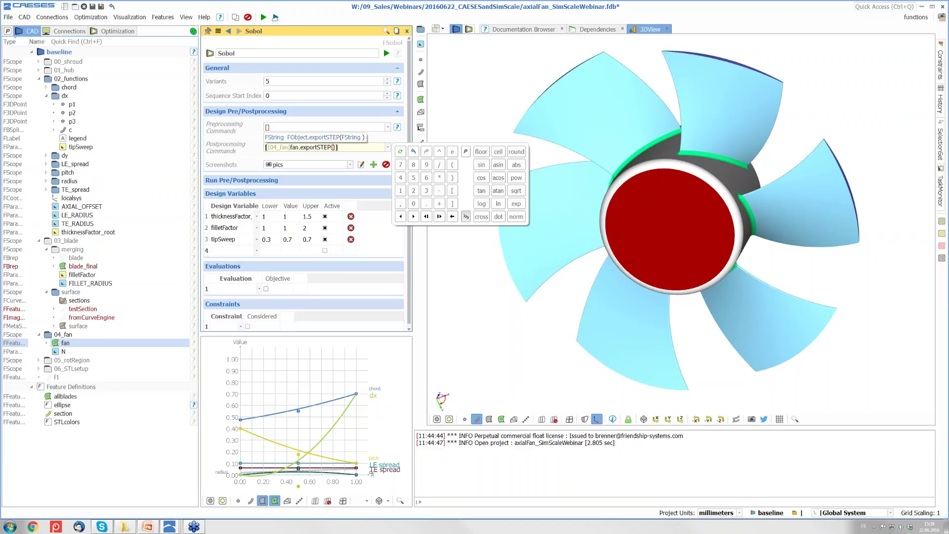
# Start the exportSTEP file path with getDesignDir()+"/fan as the export folder and beginning of the file name.
pyautogui.write('getDesig')
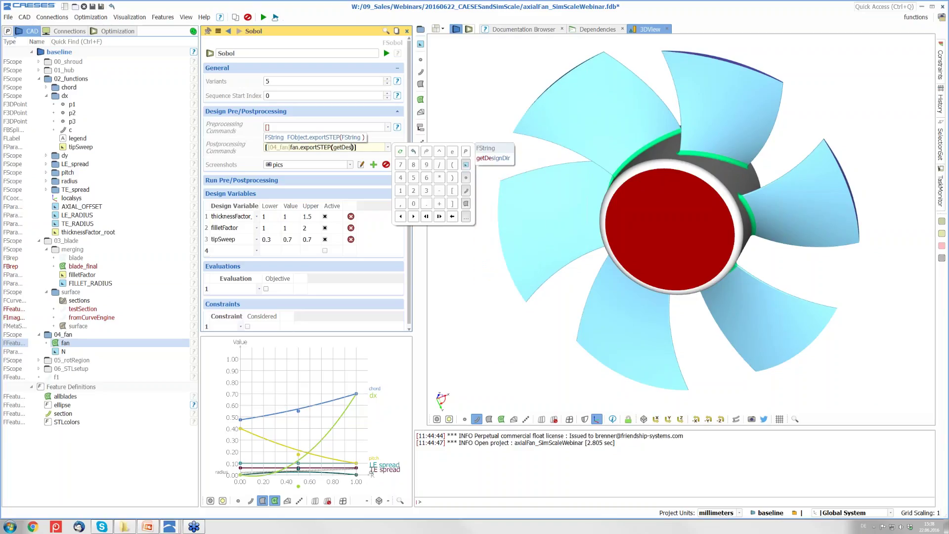
pyautogui.write('nDir()')
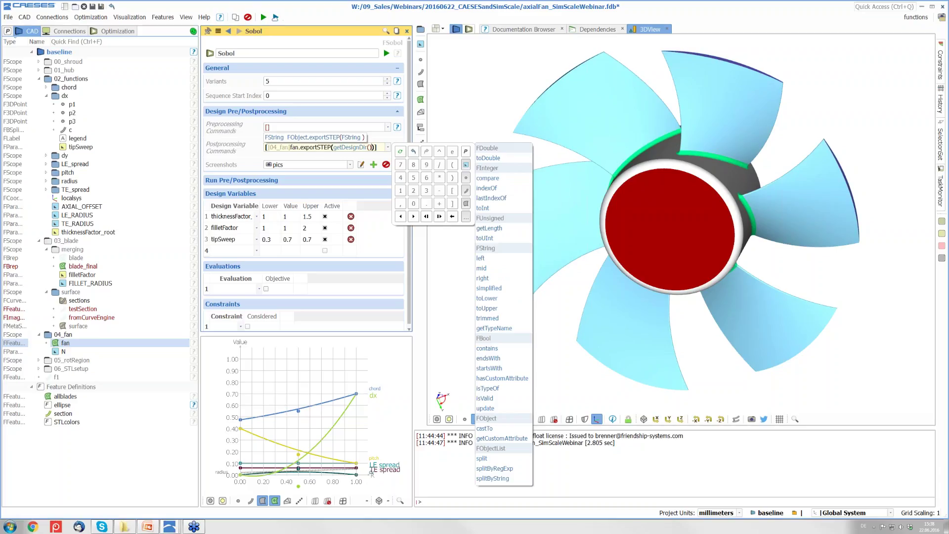
pyautogui.write('+')
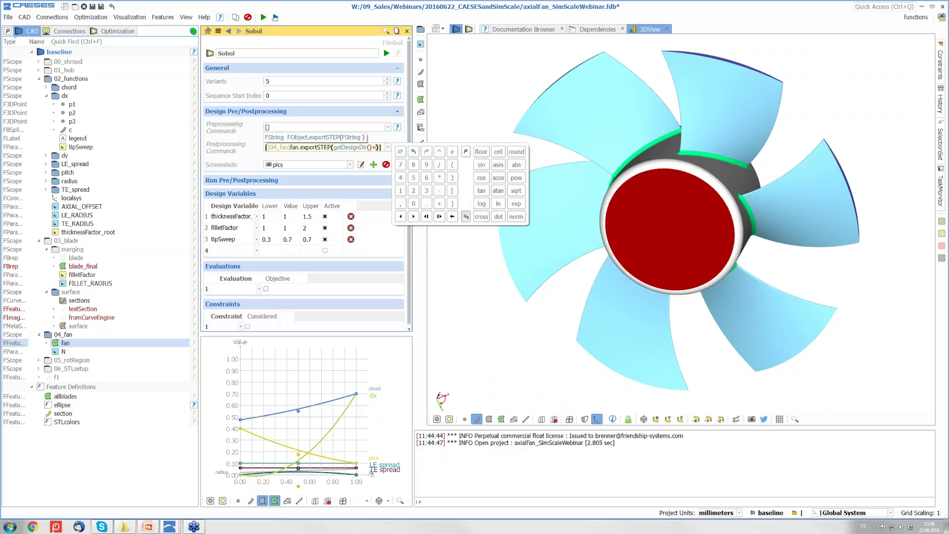
pyautogui.write('/')
pyautogui.press('BackSpace')
pyautogui.write('"/fan')
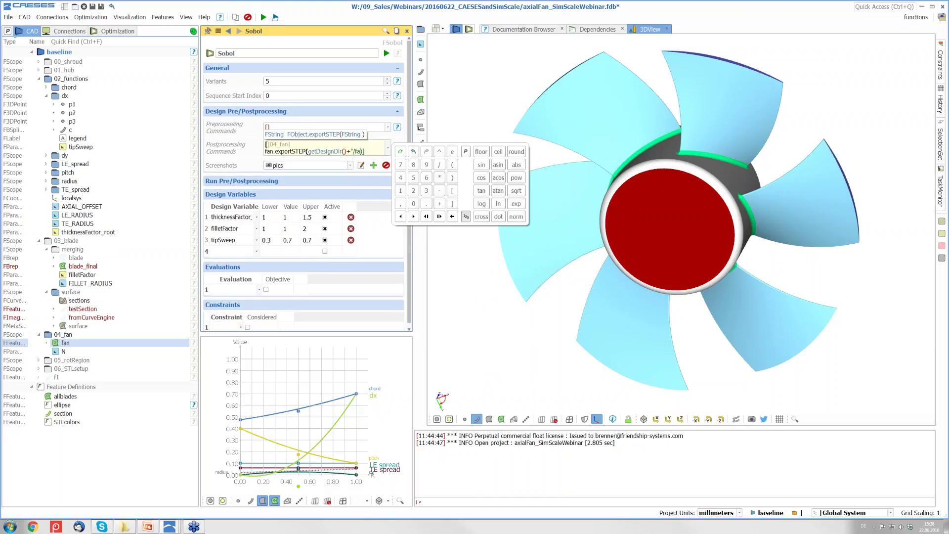
# Complete the exportSTEP file name with an underscore, getCurrentDesign().getName() and the extension ".step".
pyautogui.write('_"+getD')
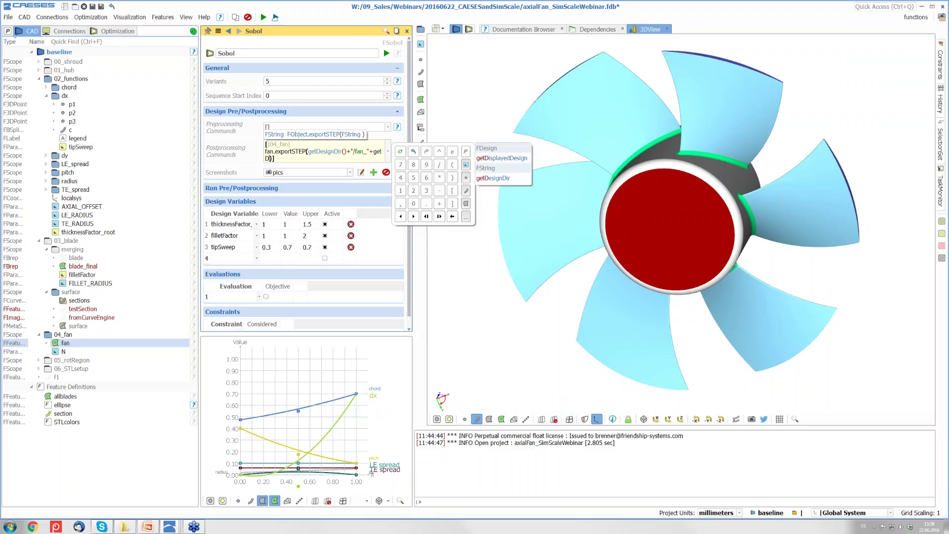
pyautogui.write('Current')
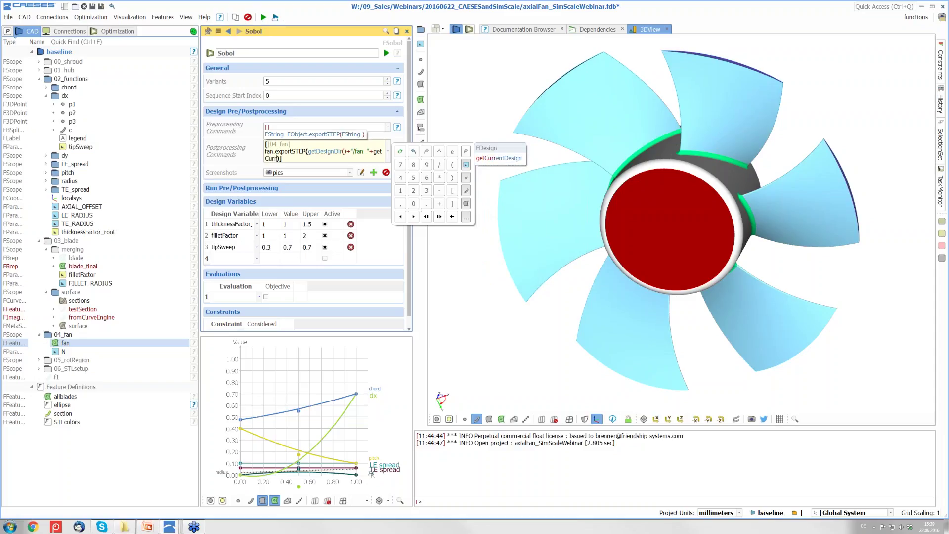
pyautogui.write('Design()')
pyautogui.write('.getN')
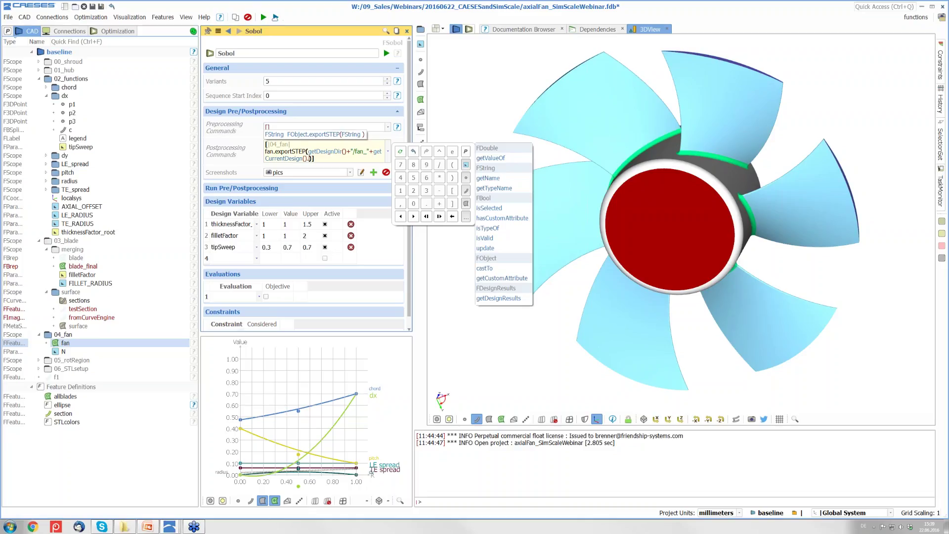
pyautogui.write('ame')
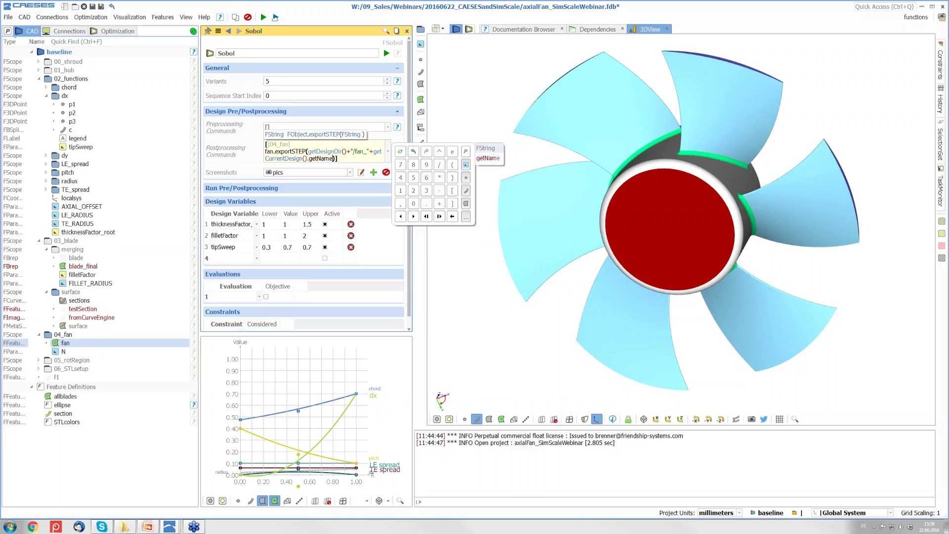
pyautogui.write('()')
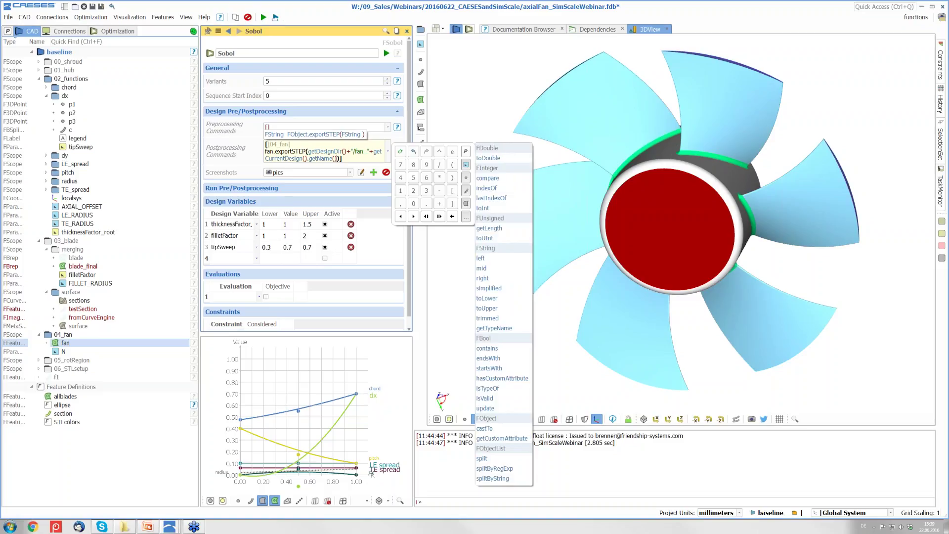
pyautogui.write('+"')
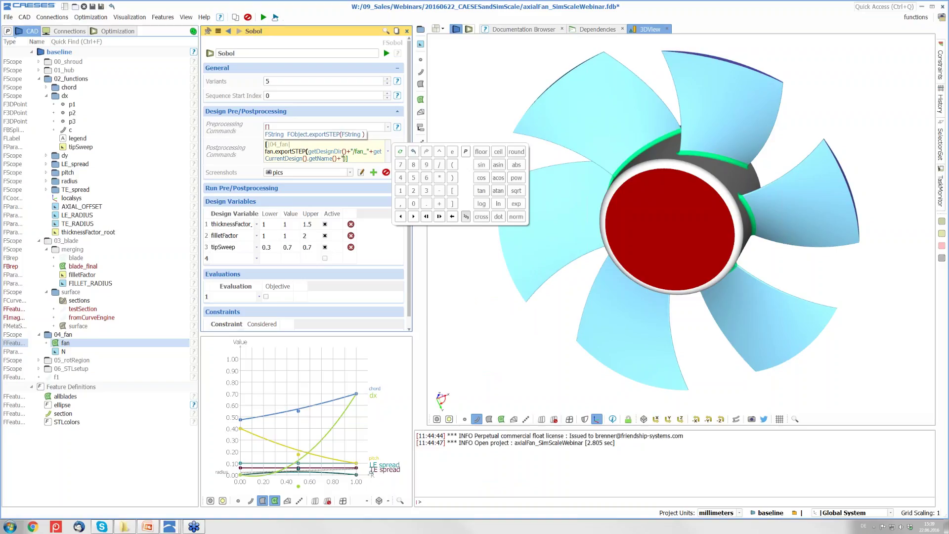
pyautogui.write('.step')
pyautogui.press('Return')
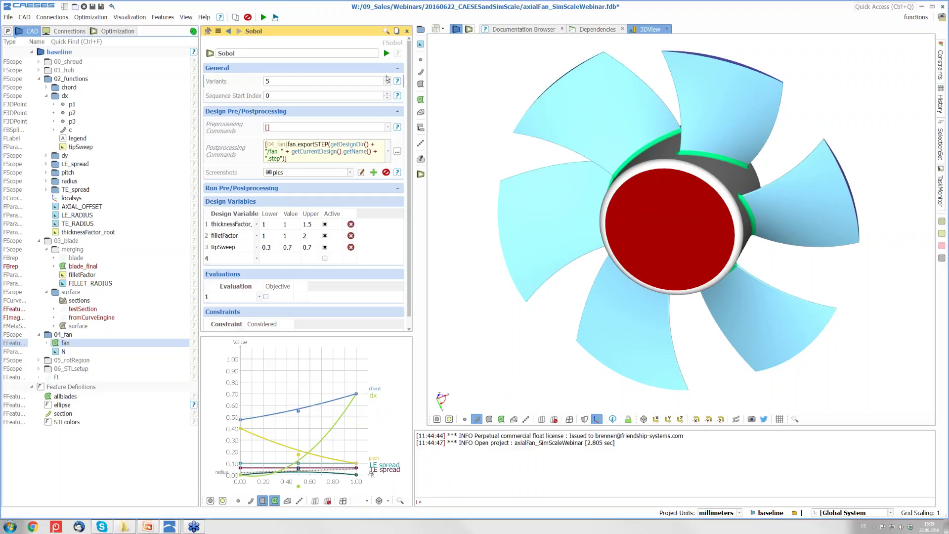
# Run the Sobol engine and switch to the CAESES window with the axialFan_SimScaleWebinar_variationTest project.
pyautogui.click(386, 55)
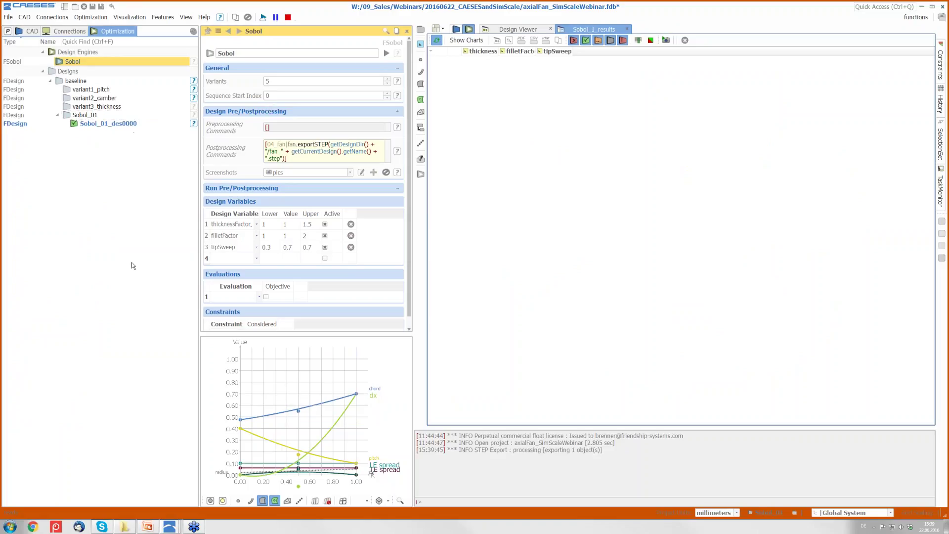
pyautogui.moveTo(164, 528)
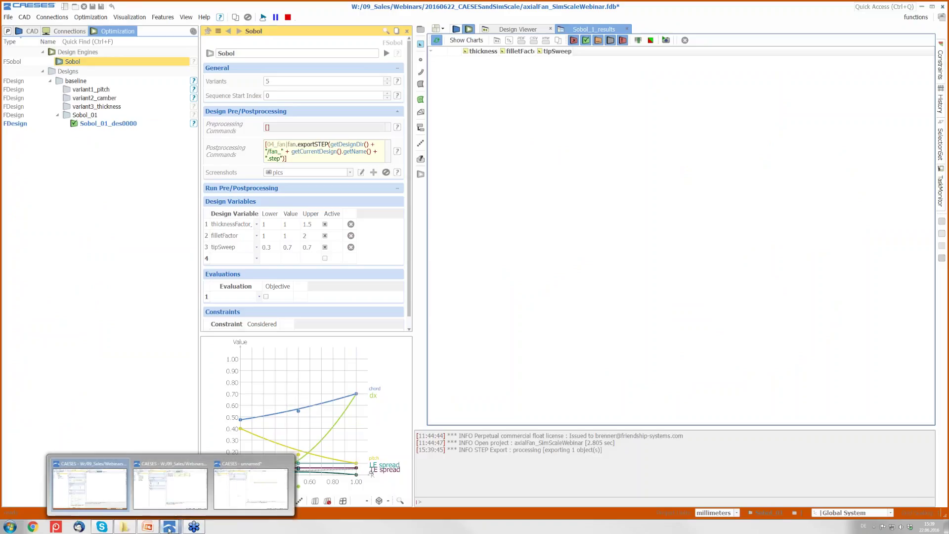
pyautogui.click(188, 493)
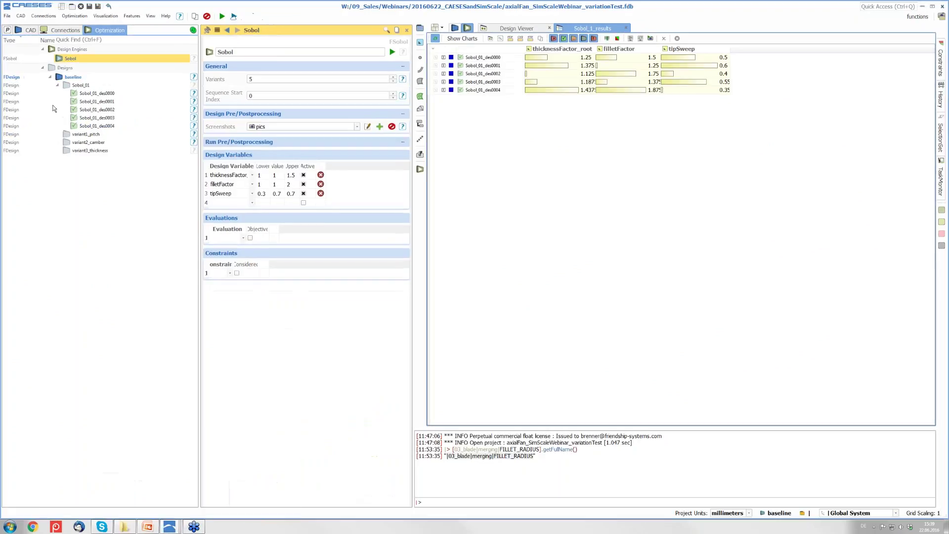
# Enlarge the interface of the variationTest project window by zooming in three times.
pyautogui.click(150, 17)
pyautogui.click(163, 68)
pyautogui.click(156, 17)
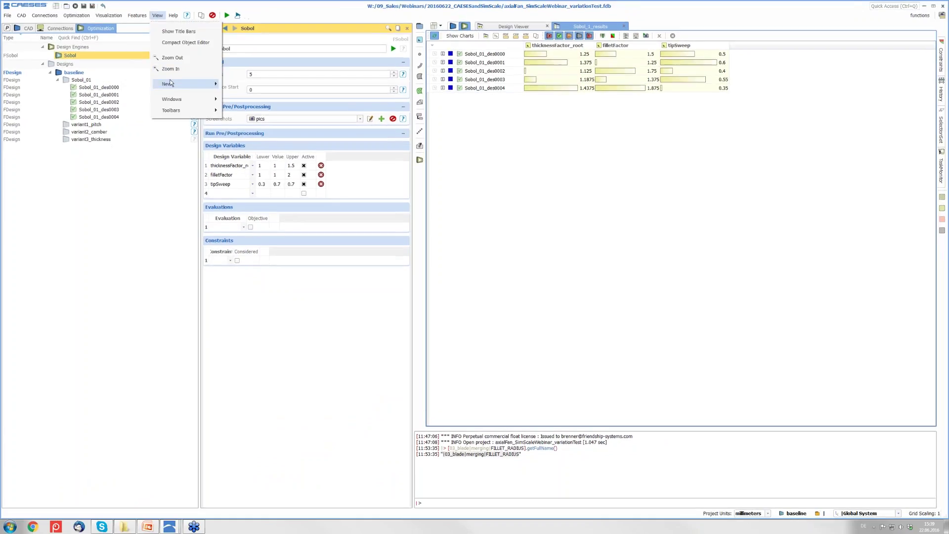
pyautogui.click(172, 72)
pyautogui.click(157, 15)
pyautogui.click(163, 68)
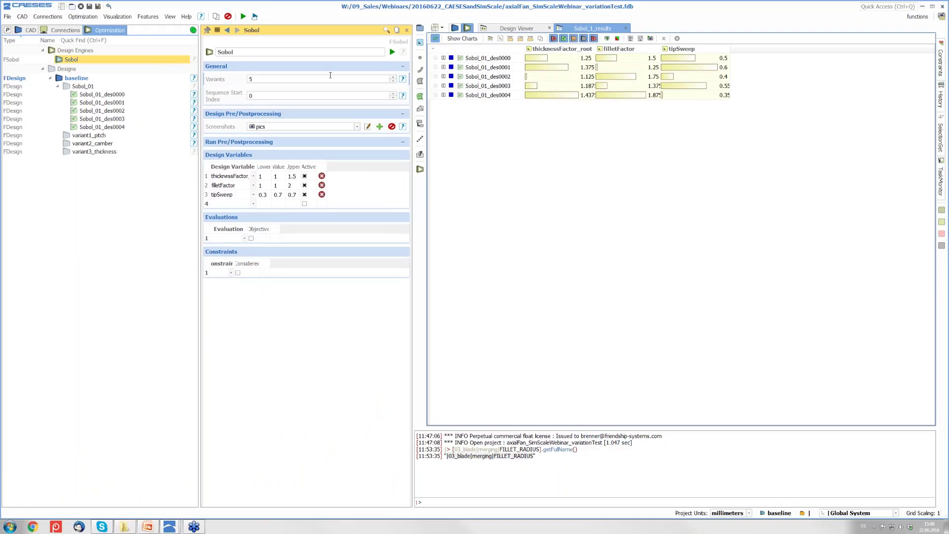
# Show the Sobol_1_results designs in the Design Viewer and compare the variants' curve plots, fan screenshots and blade geometry.
pyautogui.click(491, 38)
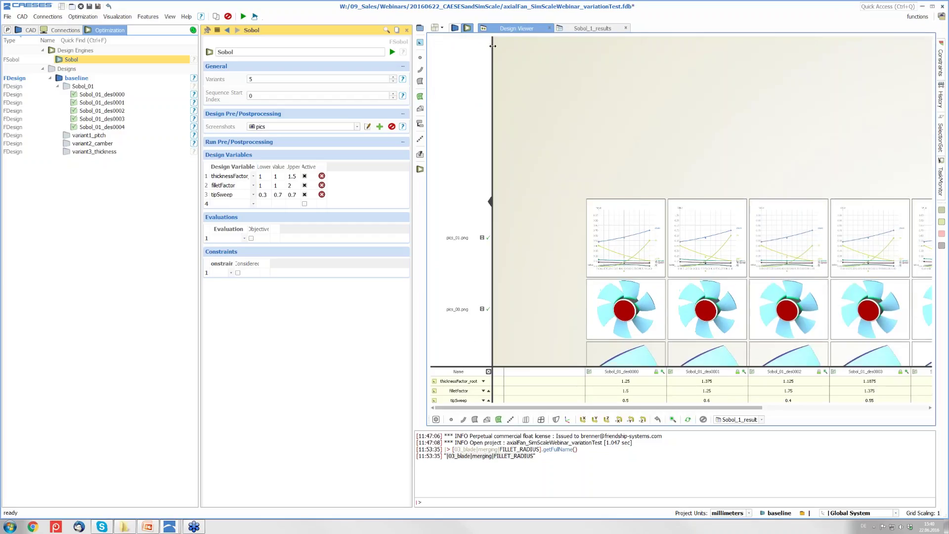
pyautogui.click(593, 28)
pyautogui.click(502, 26)
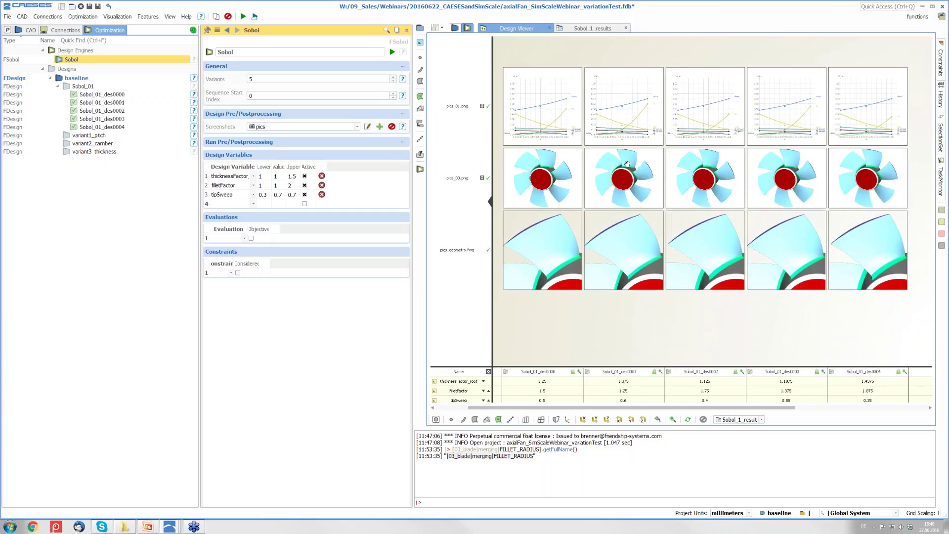
pyautogui.scroll(2, 627, 165)
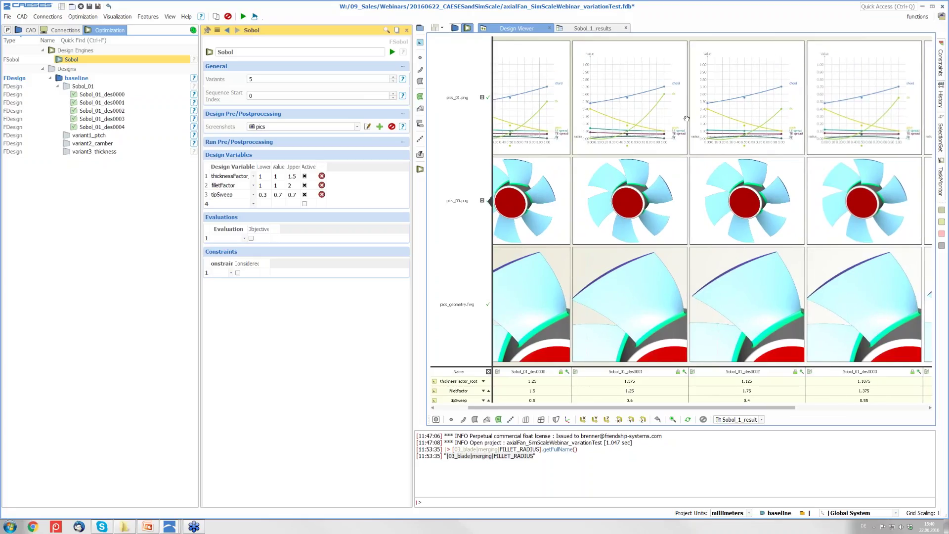
# Examine the 3D geometry of the Sobol variants from the front and side in the Design Viewer.
pyautogui.moveTo(629, 323); pyautogui.dragTo(646, 250)
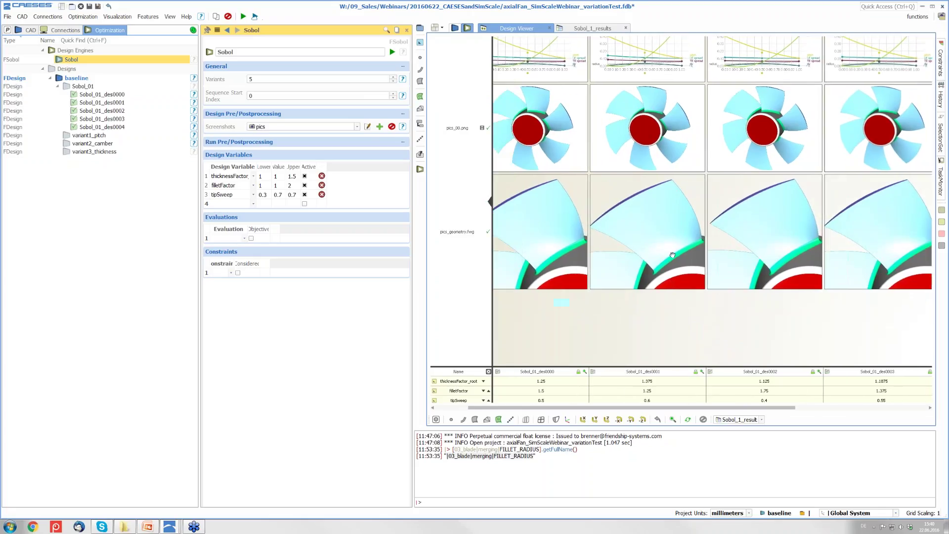
pyautogui.scroll(-2, 673, 255)
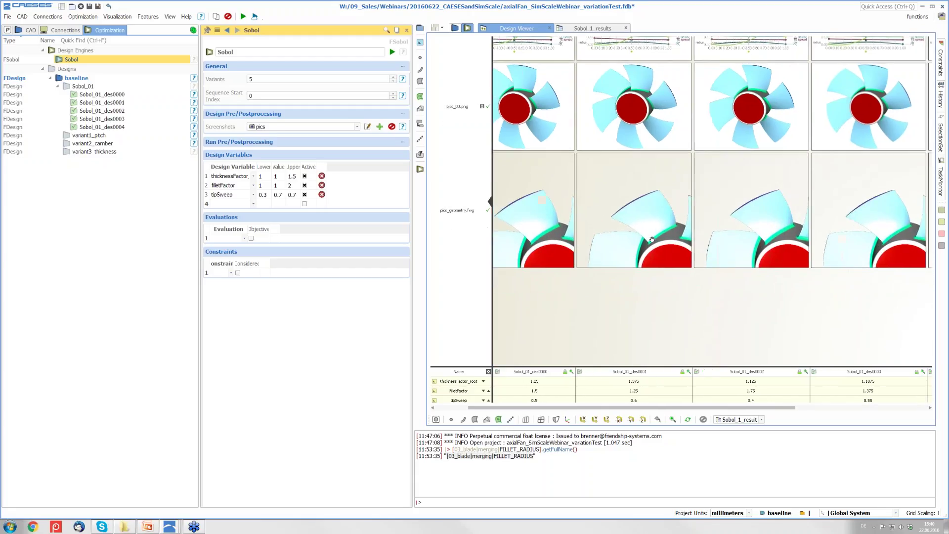
pyautogui.moveTo(667, 258); pyautogui.dragTo(645, 222, button='right')
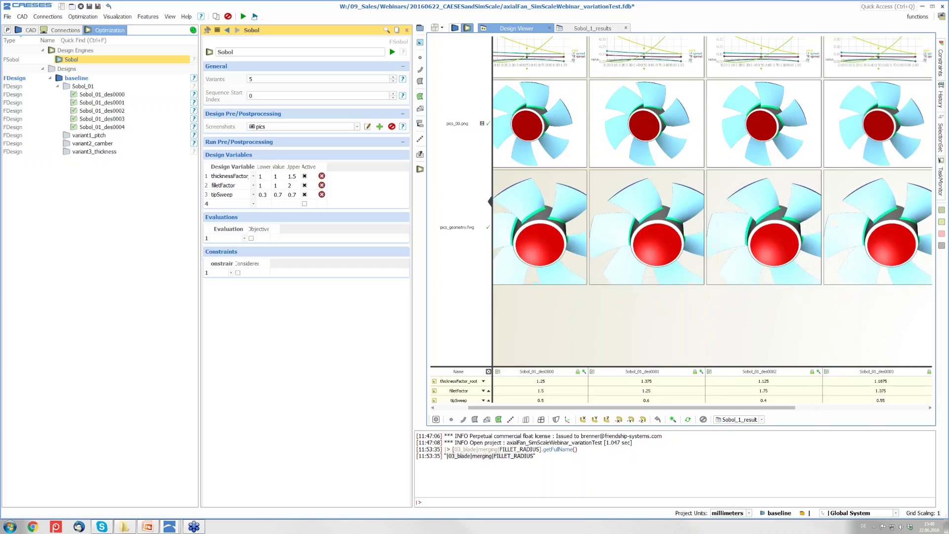
pyautogui.moveTo(643, 221); pyautogui.dragTo(657, 236)
pyautogui.moveTo(657, 235); pyautogui.dragTo(670, 280, button='right')
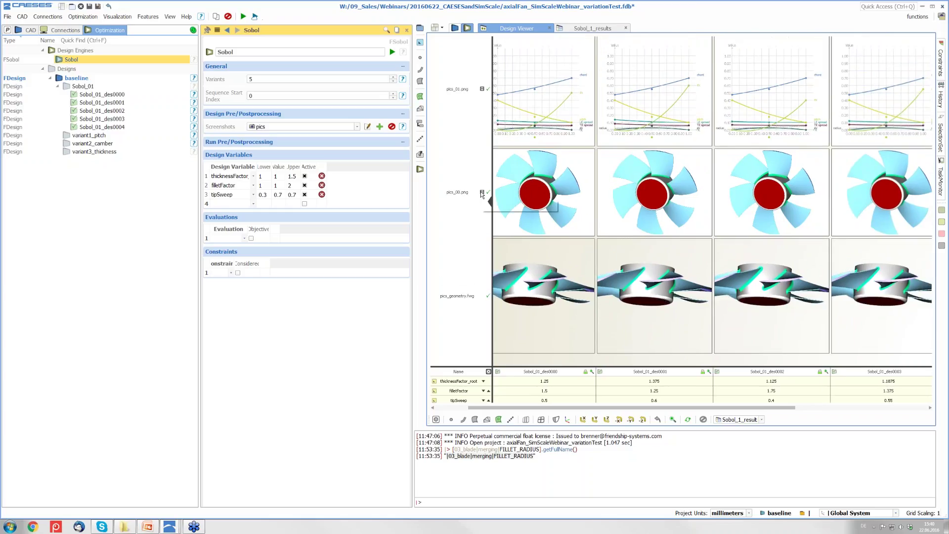
# Save the pics_00.png fan screenshots as the animated GIF variation.gif, replacing the existing file, with a frame duration of 500 ms.
pyautogui.click(480, 191)
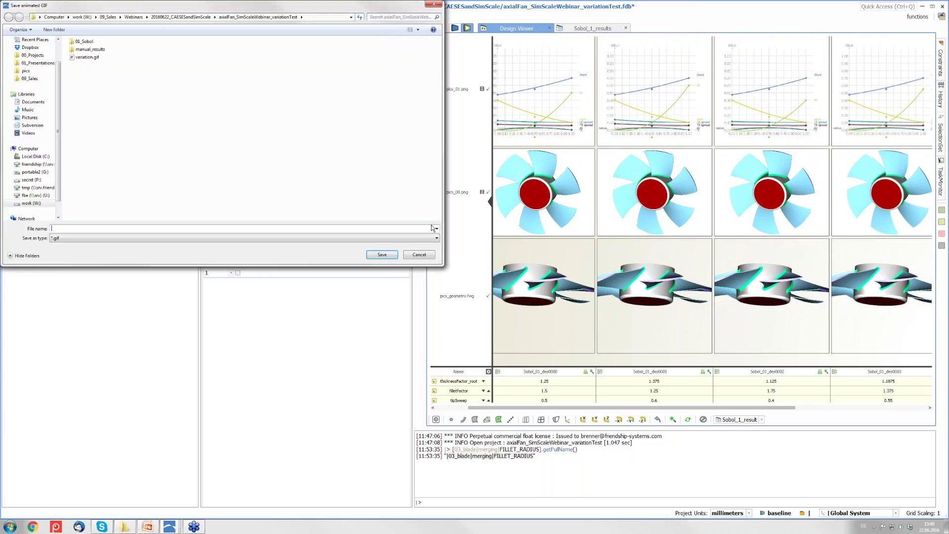
pyautogui.click(93, 59)
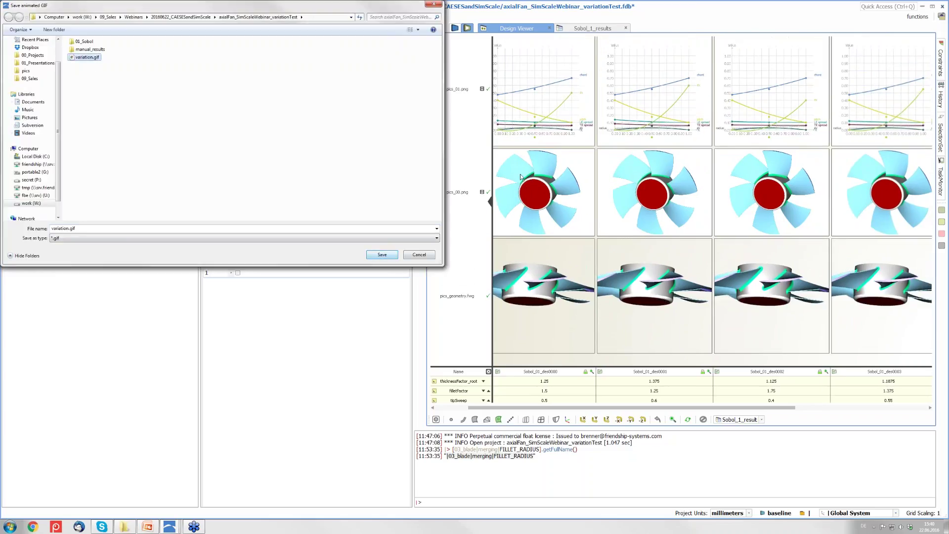
pyautogui.click(383, 255)
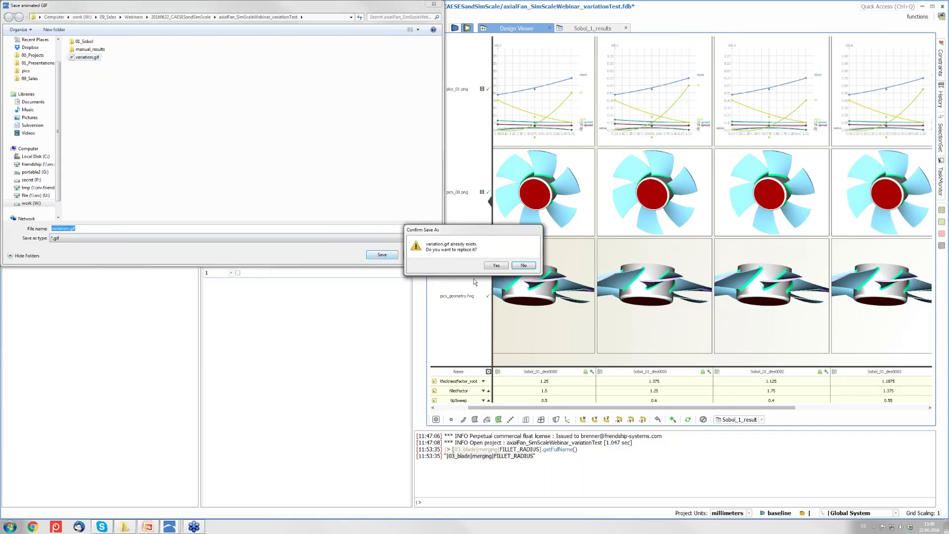
pyautogui.click(496, 265)
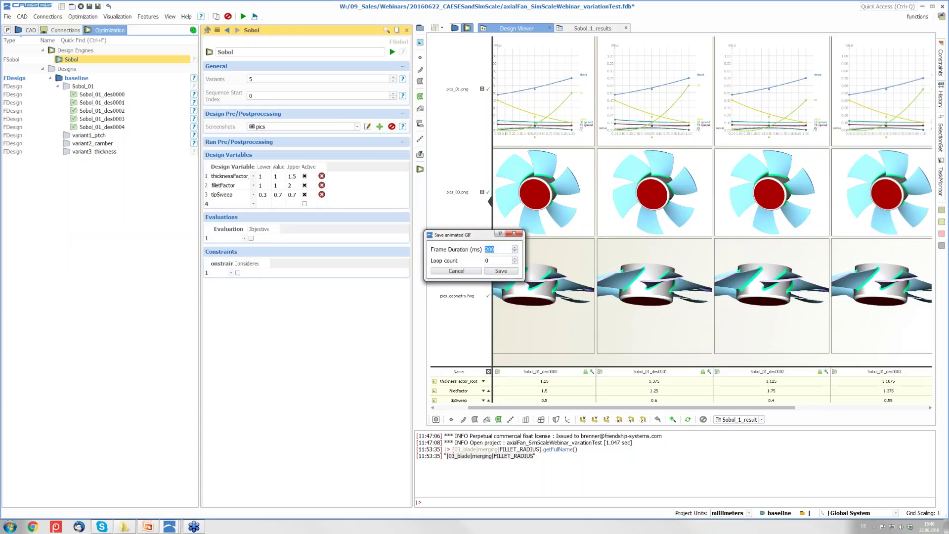
pyautogui.write('500')
pyautogui.click(501, 271)
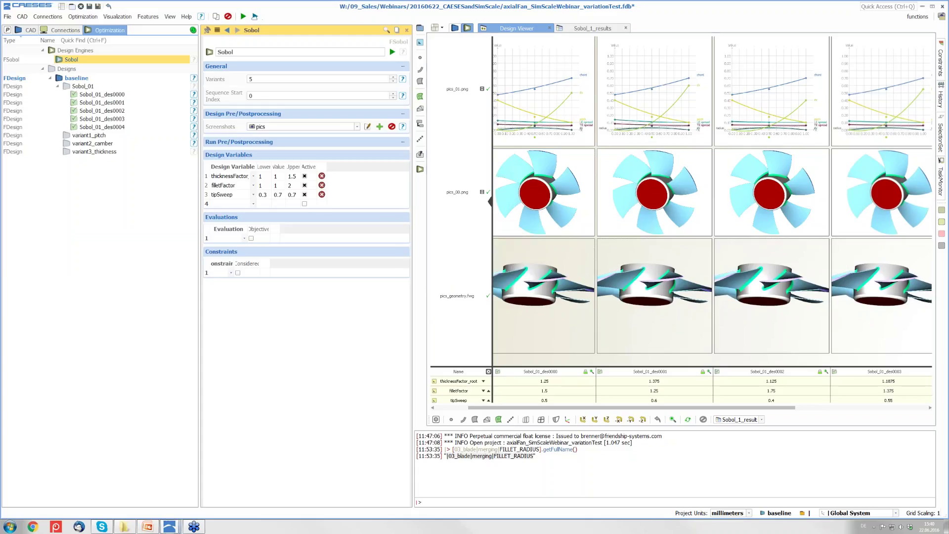
# View variation.gif from the axialFan_SimScaleWebinar_variationTest folder in Windows Explorer, and close it after watching the animation.
pyautogui.click(120, 527)
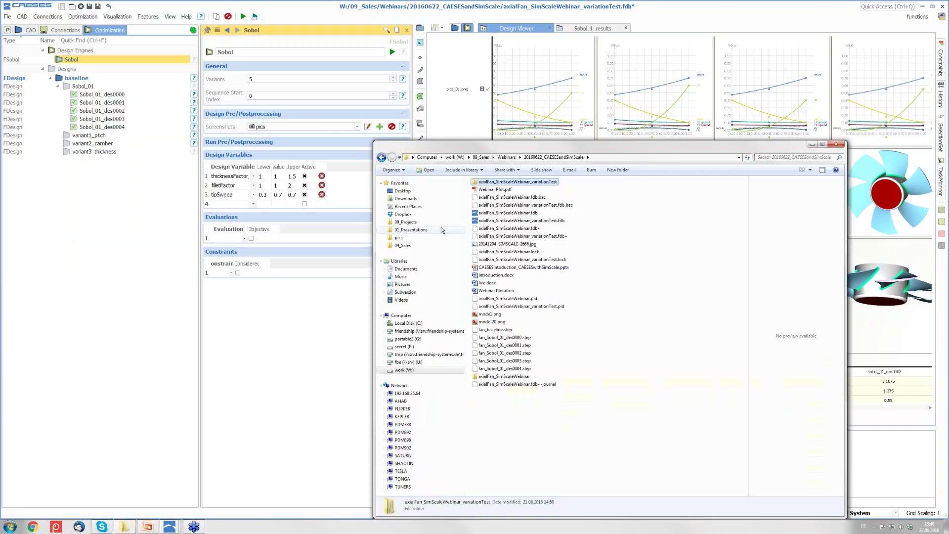
pyautogui.doubleClick(494, 181)
pyautogui.click(487, 198)
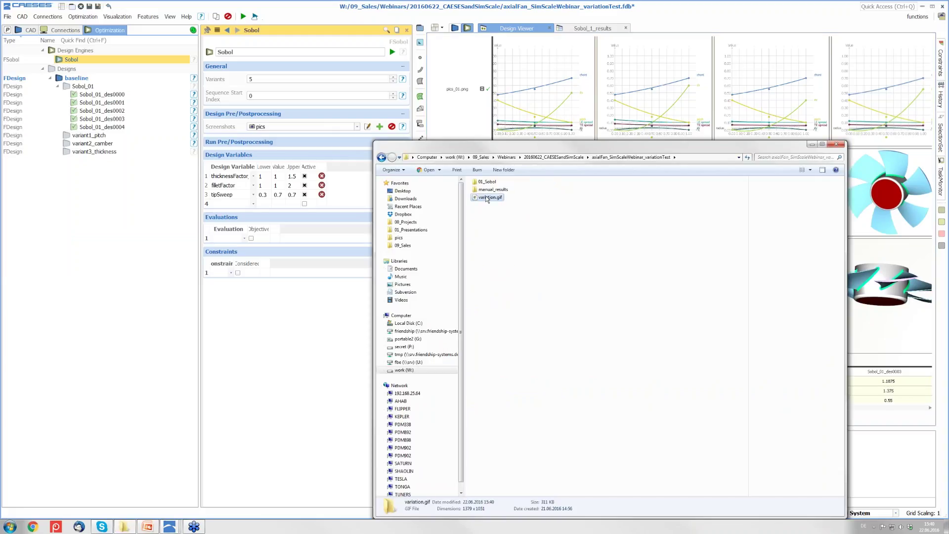
pyautogui.doubleClick(487, 198)
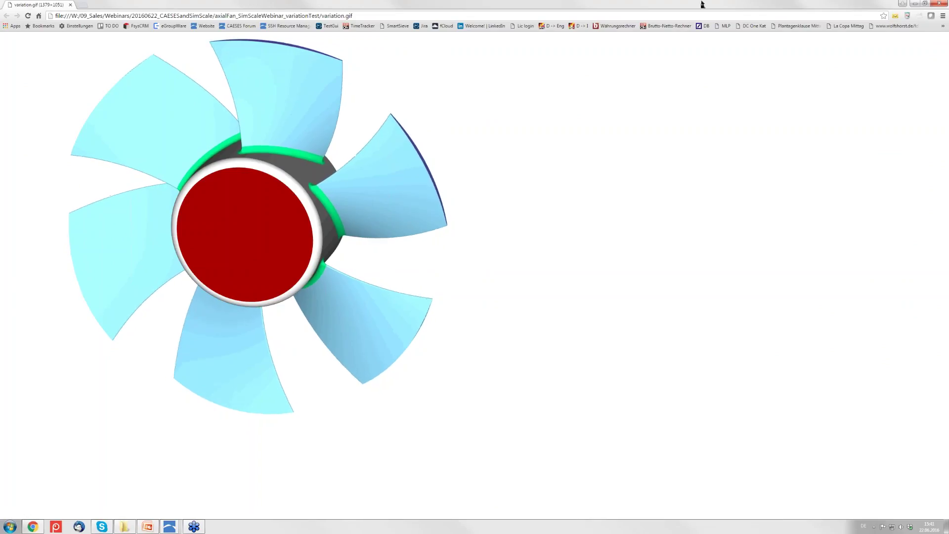
pyautogui.click(939, 5)
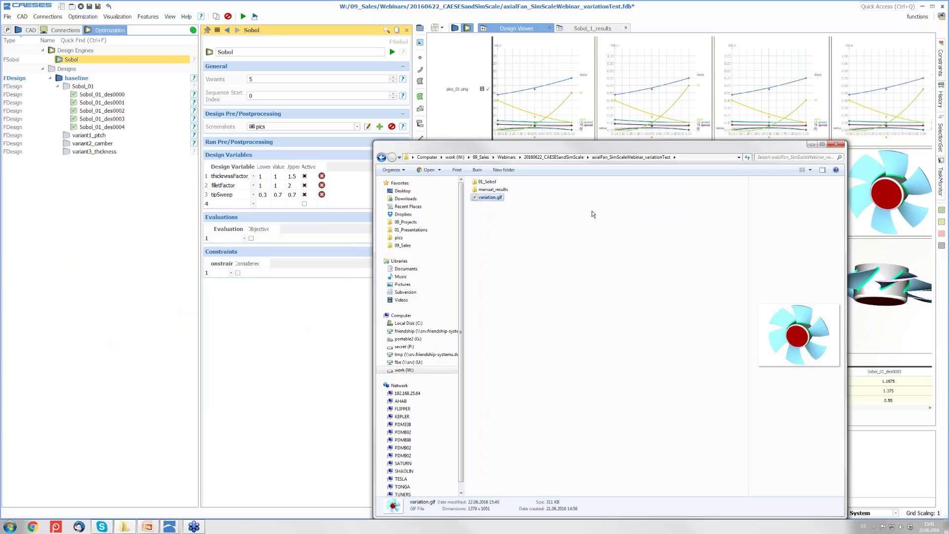
# Browse to the Sobol_01_des0000 folder within 01_Sobol and inspect its exported STEP file and screenshots.
pyautogui.click(542, 158)
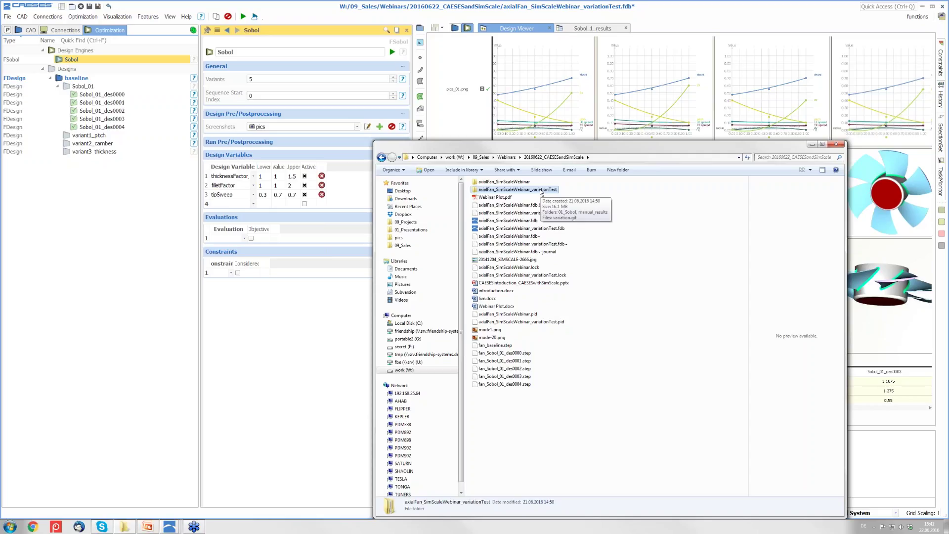
pyautogui.doubleClick(541, 192)
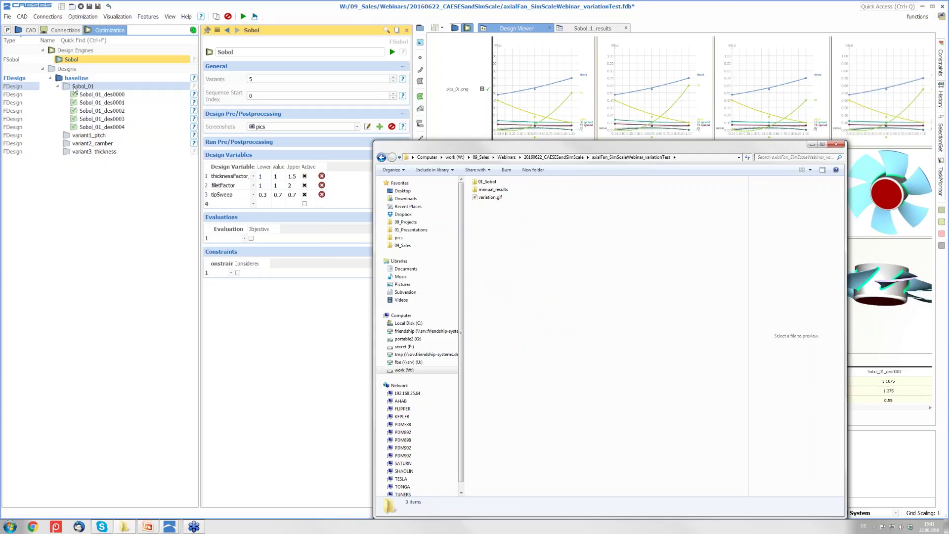
pyautogui.doubleClick(492, 183)
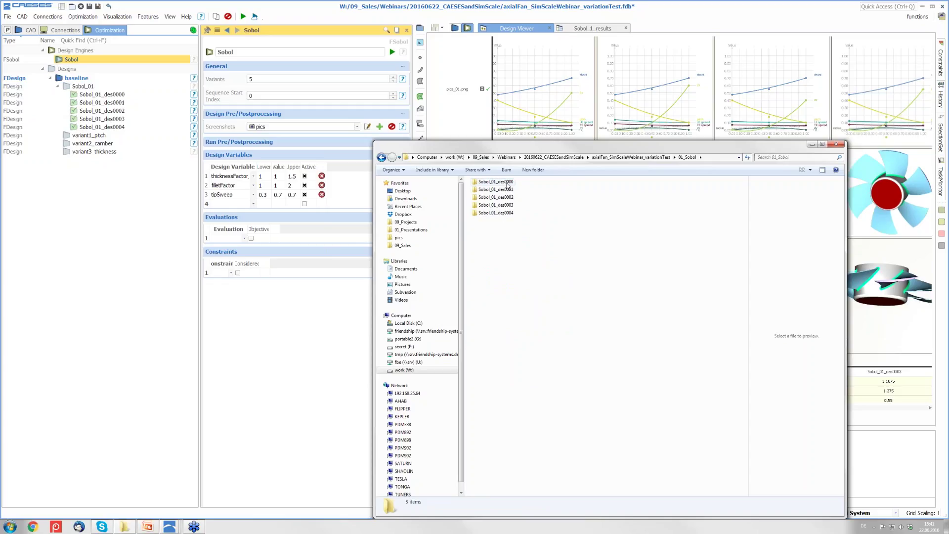
pyautogui.doubleClick(507, 183)
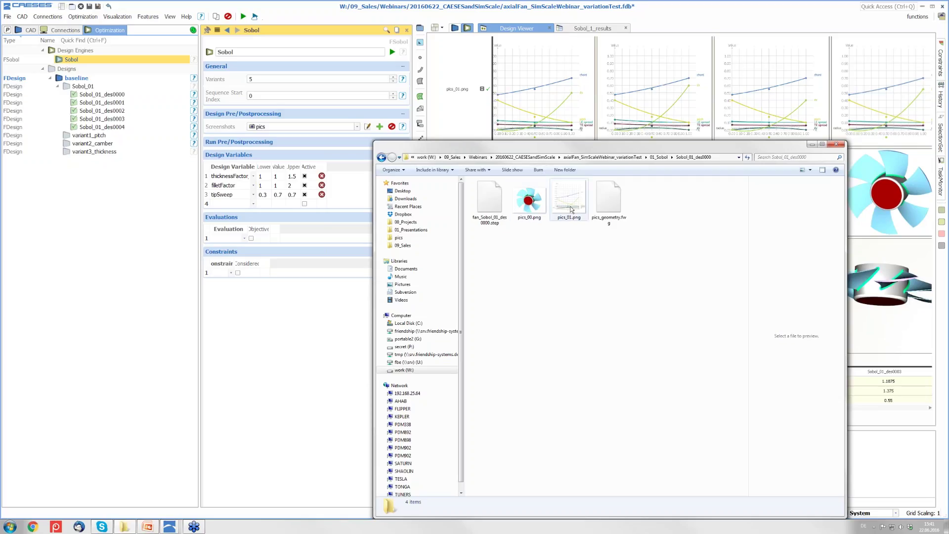
pyautogui.click(497, 208)
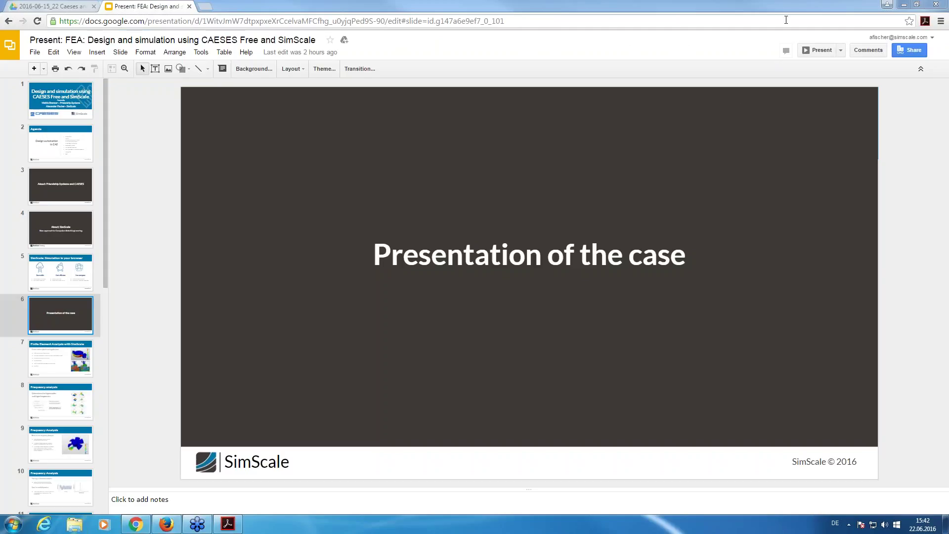
# Present the Google Slides deck in full screen from the "Presentation of the case" slide.
pyautogui.click(816, 52)
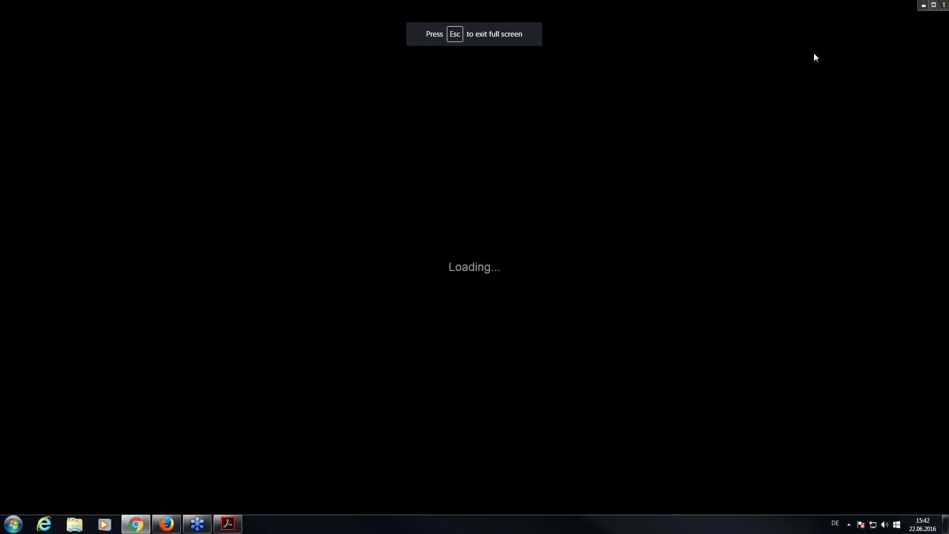
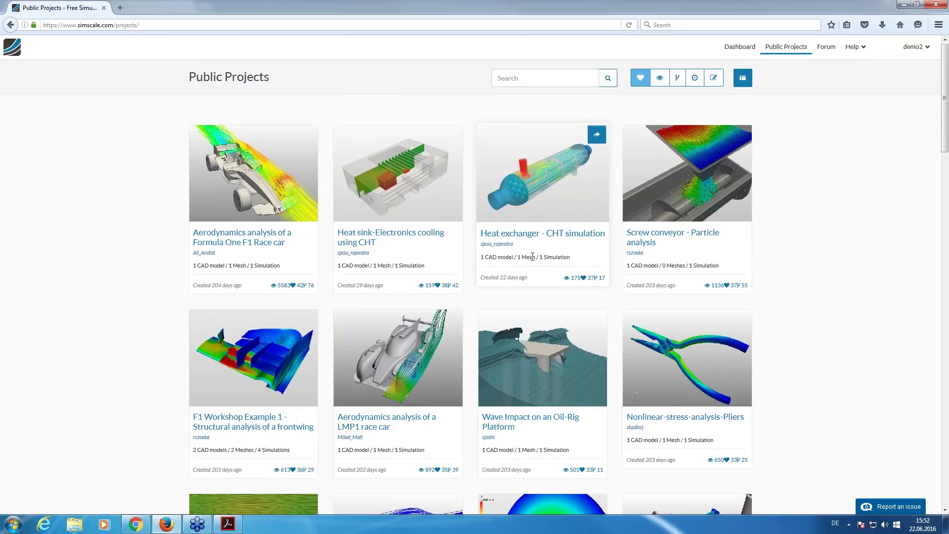
# Look up the "FEA homework: Harmonic analysis of the fan" topic in the forum's CAESES & SimScale Webinar category.
pyautogui.click(825, 48)
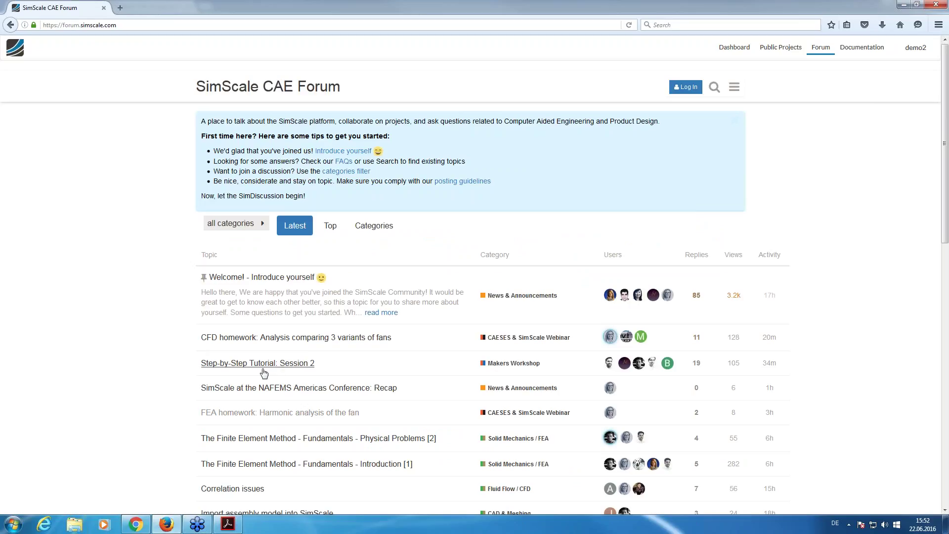
pyautogui.click(532, 341)
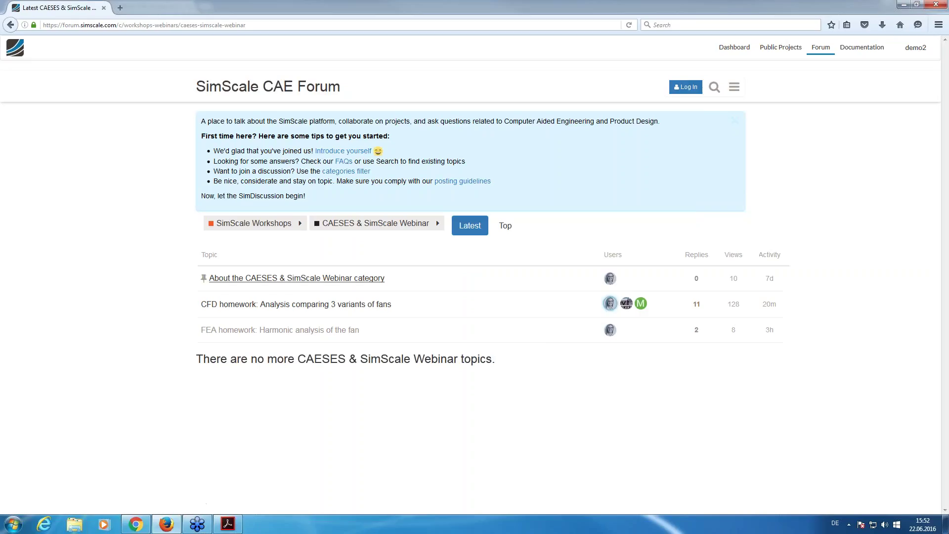
pyautogui.click(297, 330)
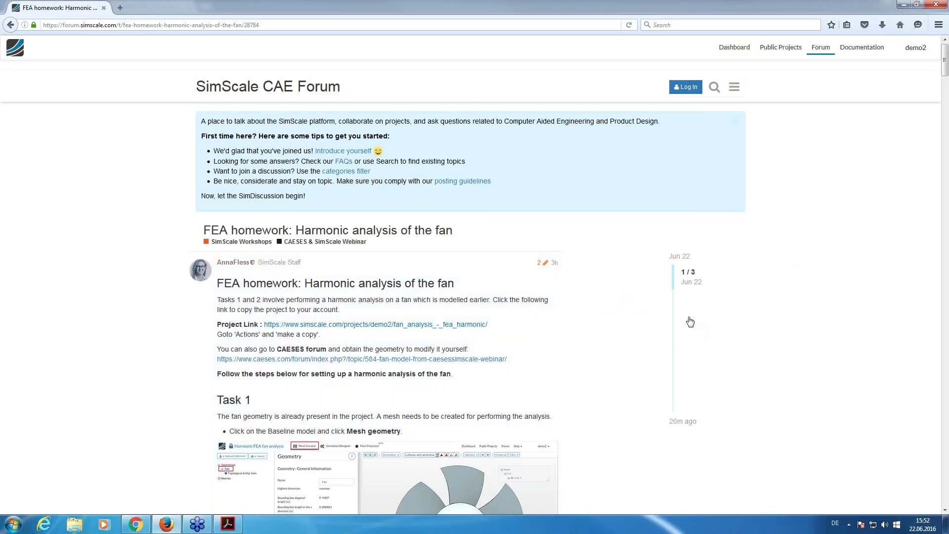
# Return to the SimScale dashboard and open the "Caeses - fan analysis" project in the workbench.
pyautogui.click(780, 48)
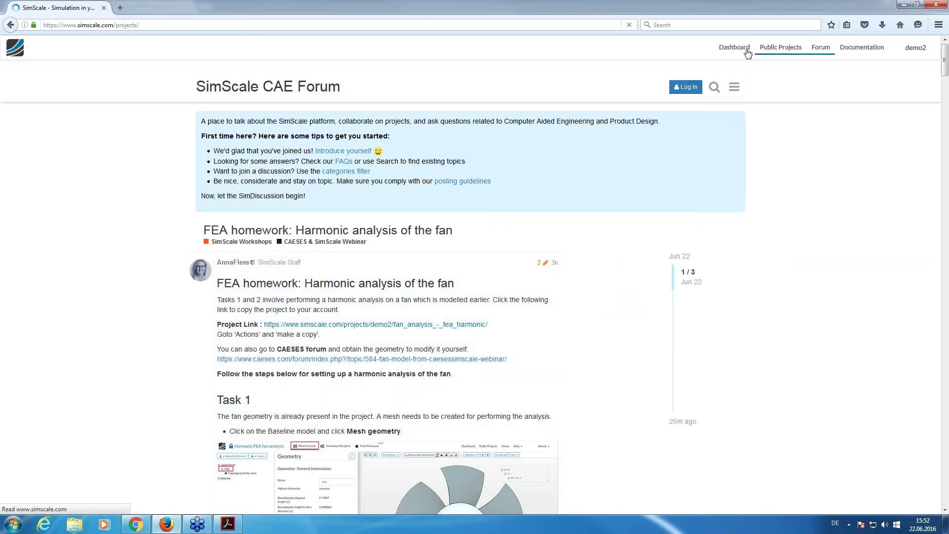
pyautogui.click(737, 50)
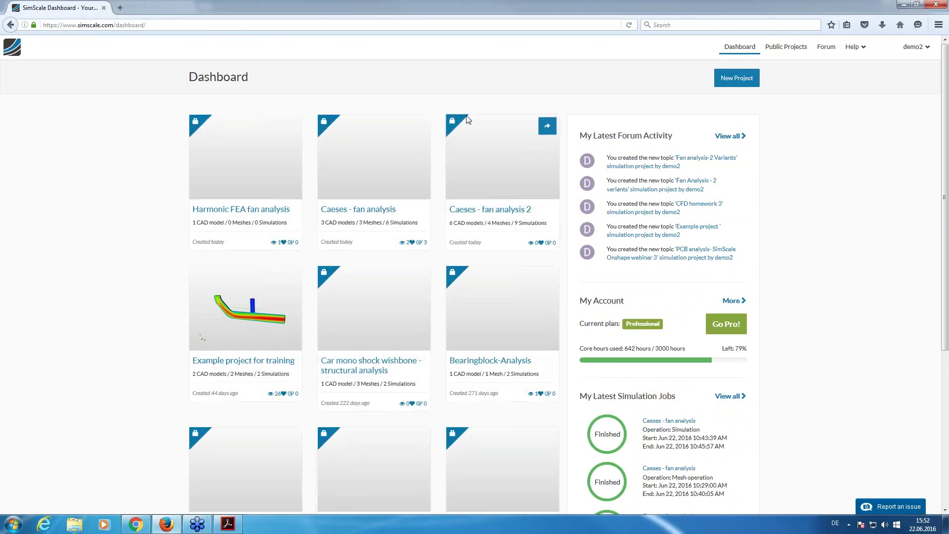
pyautogui.moveTo(419, 126)
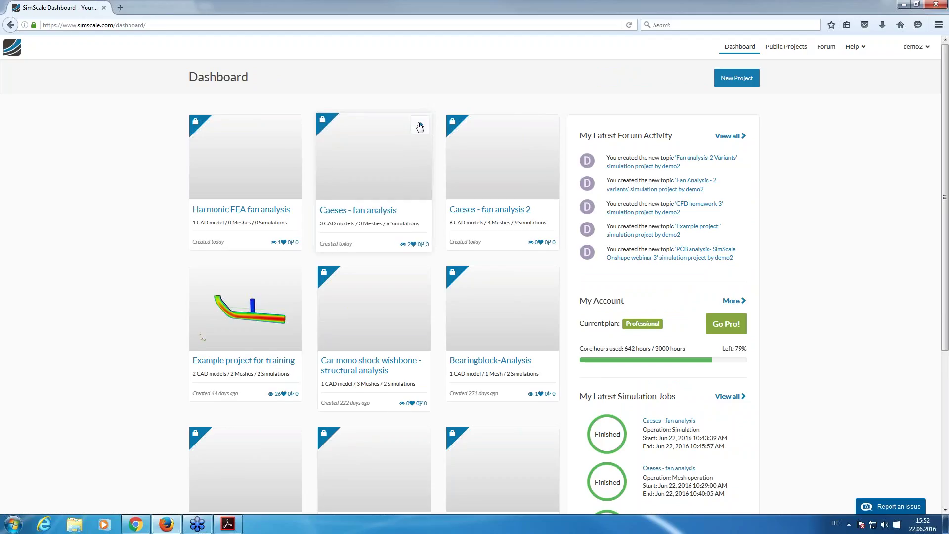
pyautogui.click(419, 127)
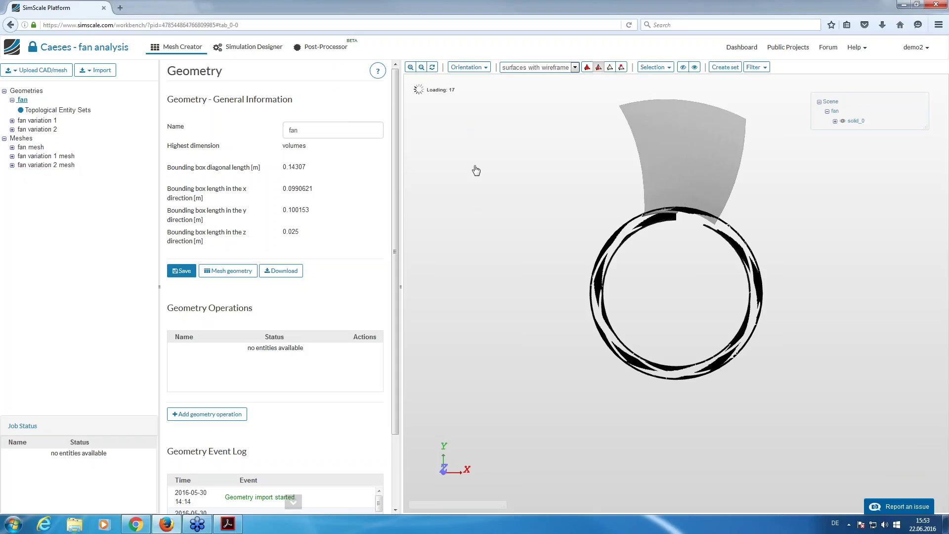
# Create a new mesh from the fan geometry, with a Tetrahedral automatic operation at 2 - Coarse fineness, after viewing the model at an angle.
pyautogui.moveTo(475, 170); pyautogui.dragTo(543, 316)
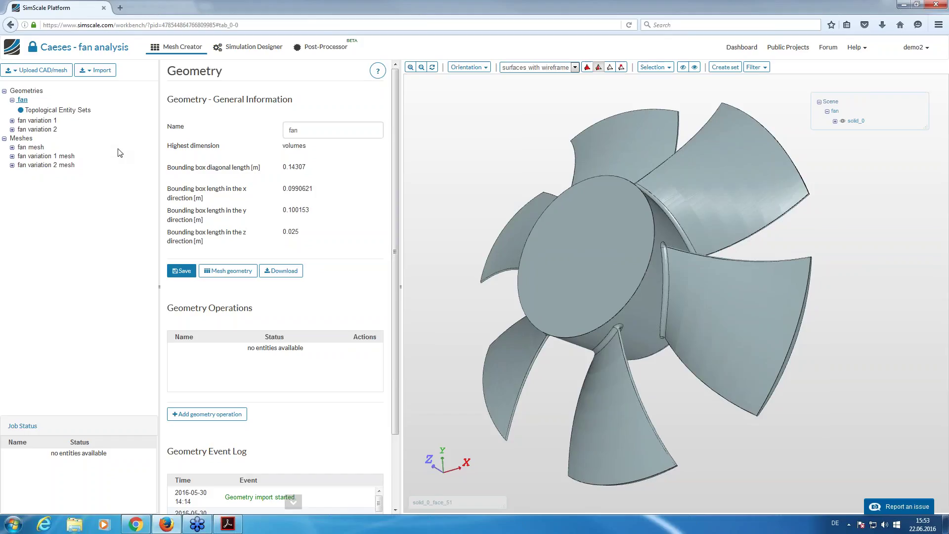
pyautogui.rightClick(26, 103)
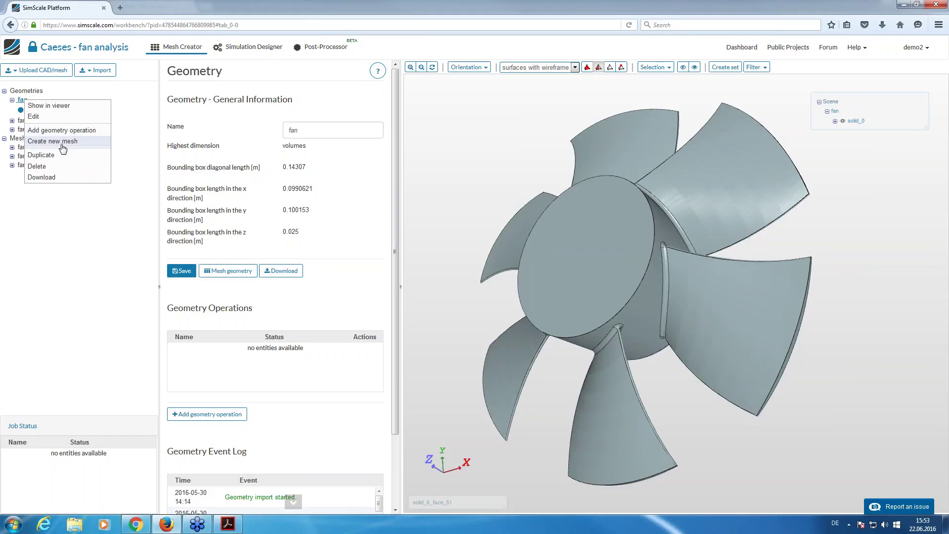
pyautogui.click(243, 272)
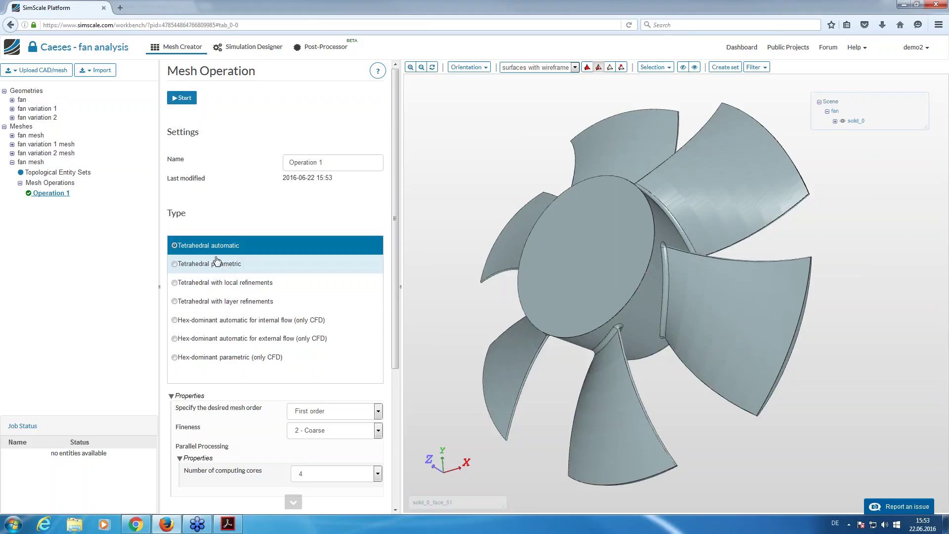
pyautogui.moveTo(395, 284)
pyautogui.mouseDown()
pyautogui.moveTo(392, 429)
pyautogui.moveTo(391, 272)
pyautogui.mouseUp()
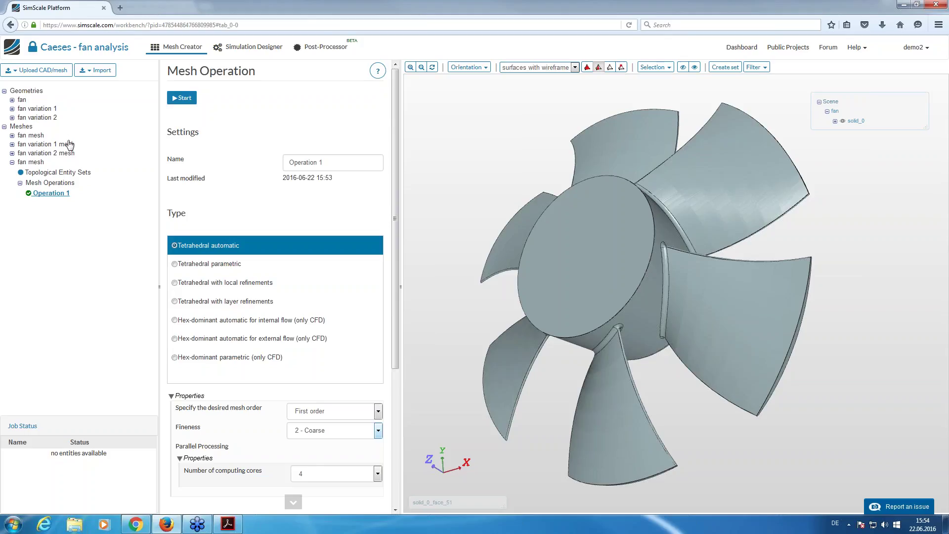
# Inspect the fan variation 1 and fan variation 2 geometries, examining the blade-to-hub fillets from several angles.
pyautogui.click(26, 110)
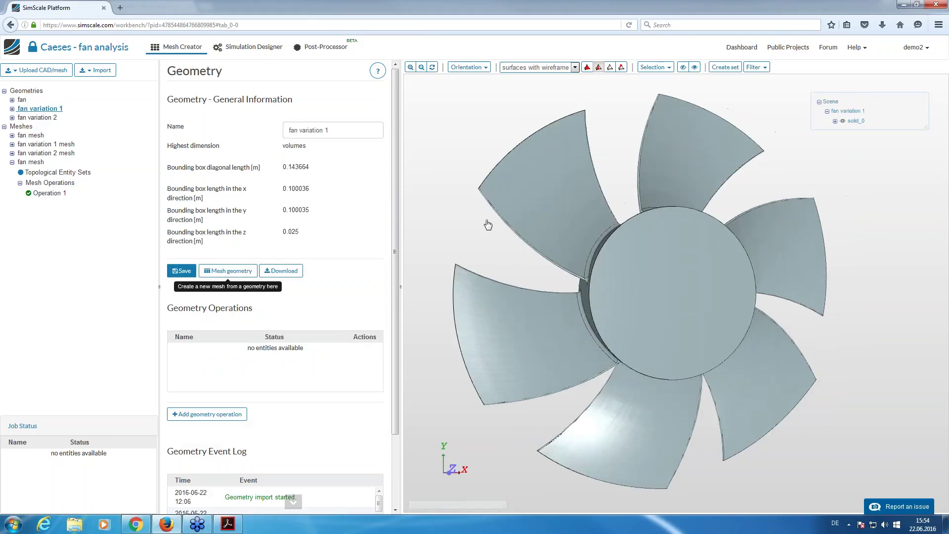
pyautogui.moveTo(488, 225); pyautogui.dragTo(507, 113)
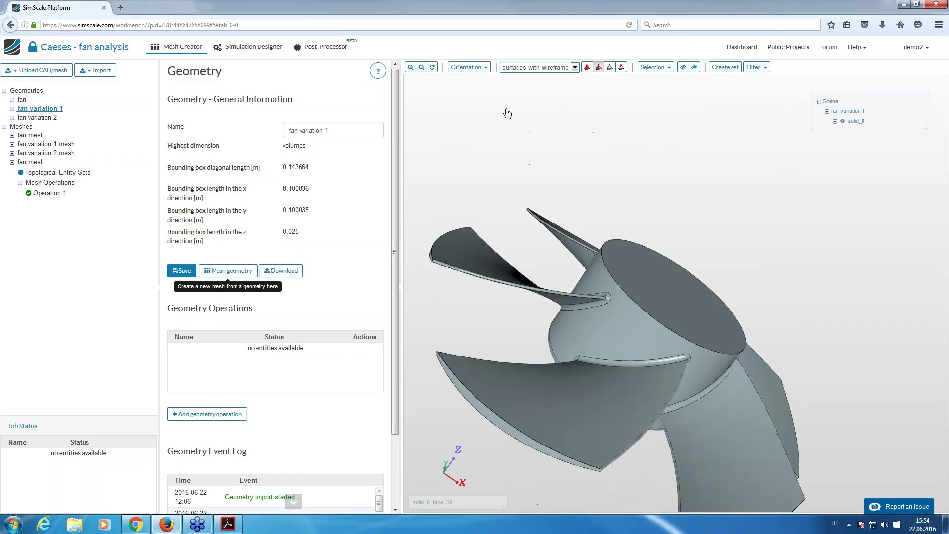
pyautogui.click(604, 302)
pyautogui.moveTo(604, 305); pyautogui.dragTo(593, 311)
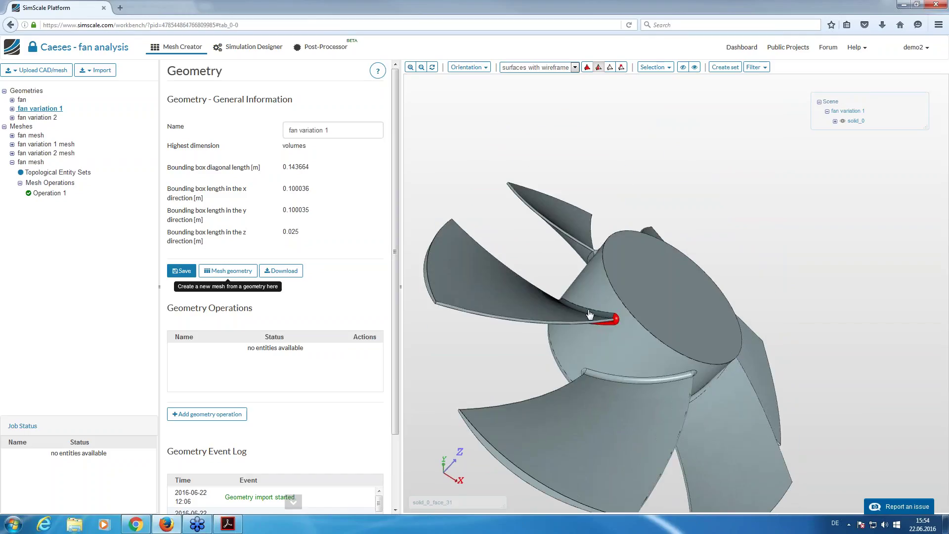
pyautogui.click(38, 118)
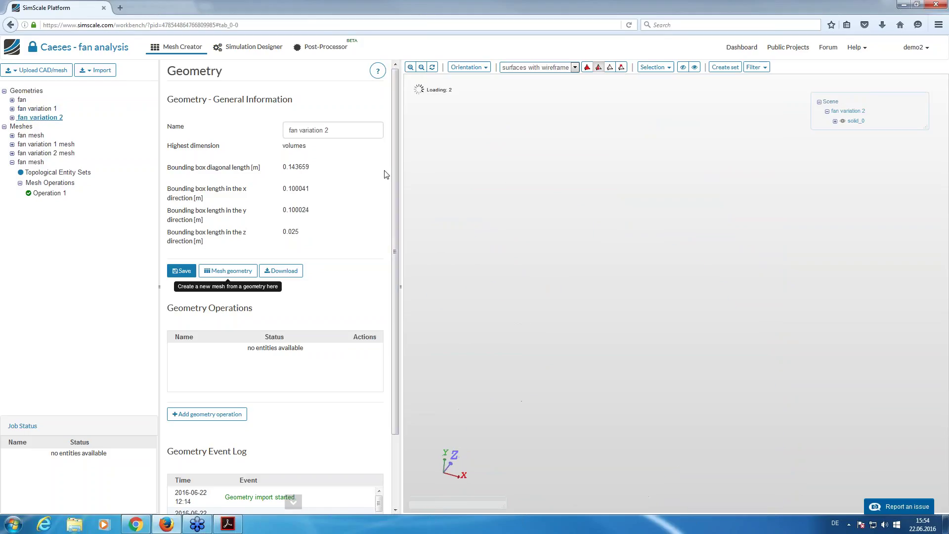
pyautogui.moveTo(483, 216); pyautogui.dragTo(591, 235)
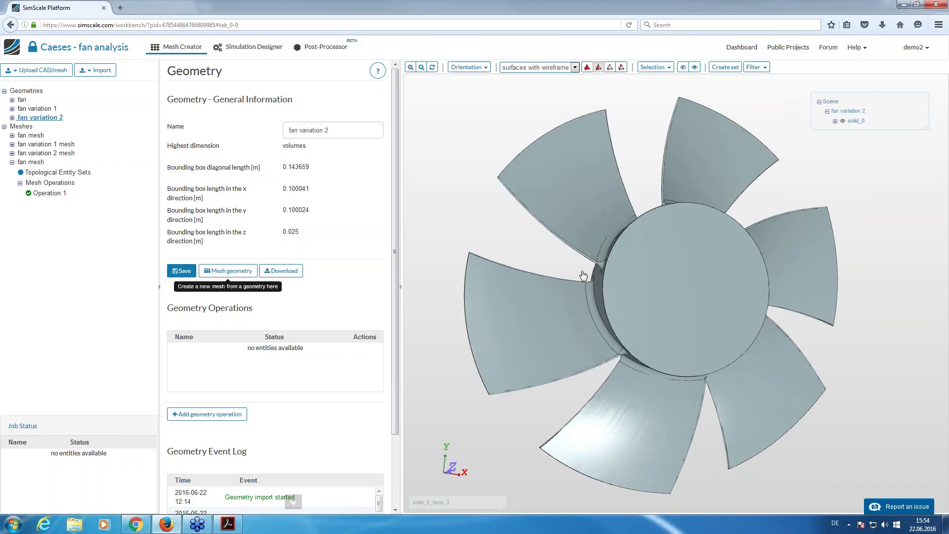
pyautogui.moveTo(584, 276); pyautogui.dragTo(591, 269)
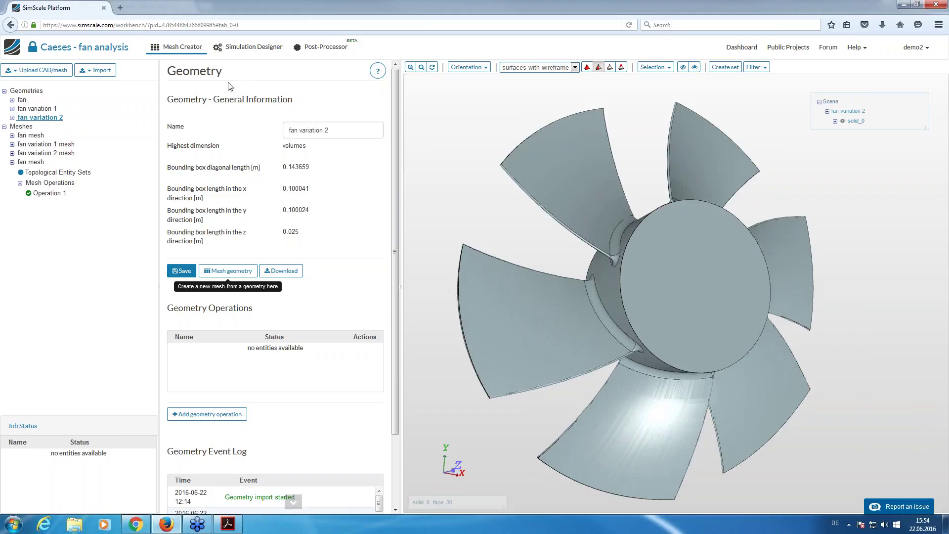
# Return to the new mesh operation, and view the finished baseline fan mesh and its element details from an angle.
pyautogui.click(52, 194)
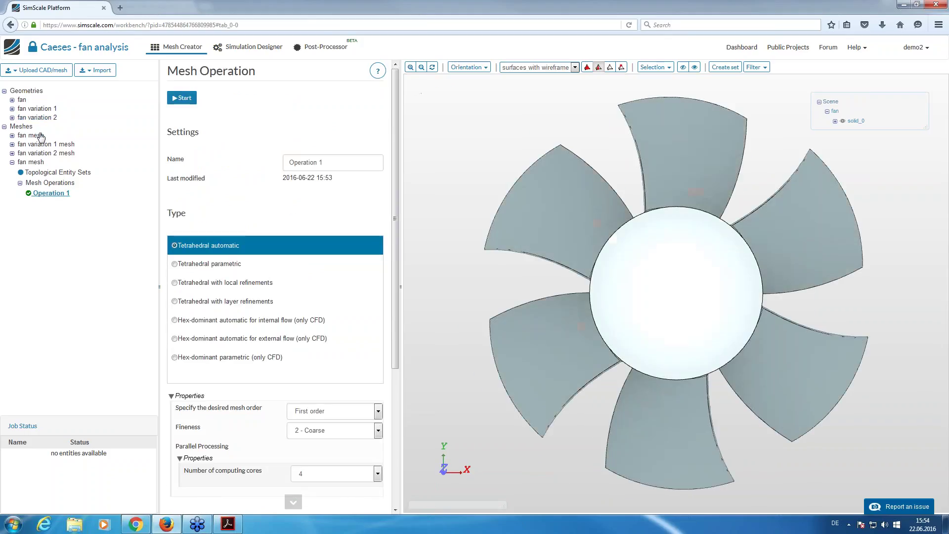
pyautogui.click(39, 136)
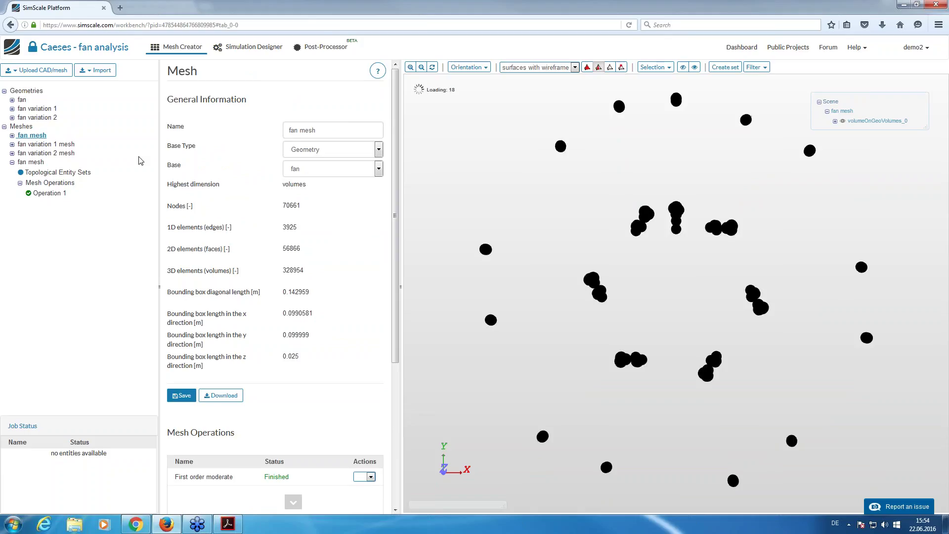
pyautogui.moveTo(491, 286); pyautogui.dragTo(506, 151)
pyautogui.moveTo(523, 343); pyautogui.dragTo(609, 204)
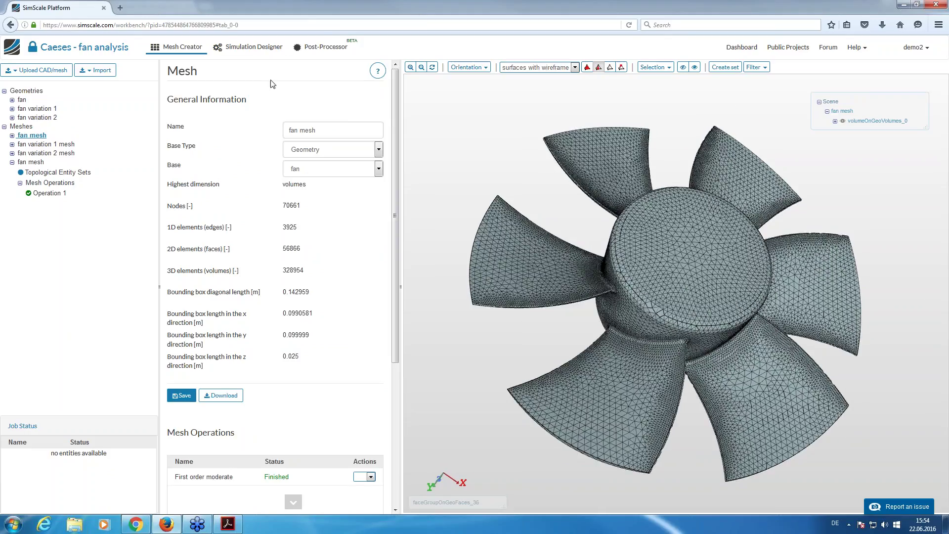
# Create a new simulation named "Fan eigenfrequencies" in the Simulation Designer.
pyautogui.click(254, 47)
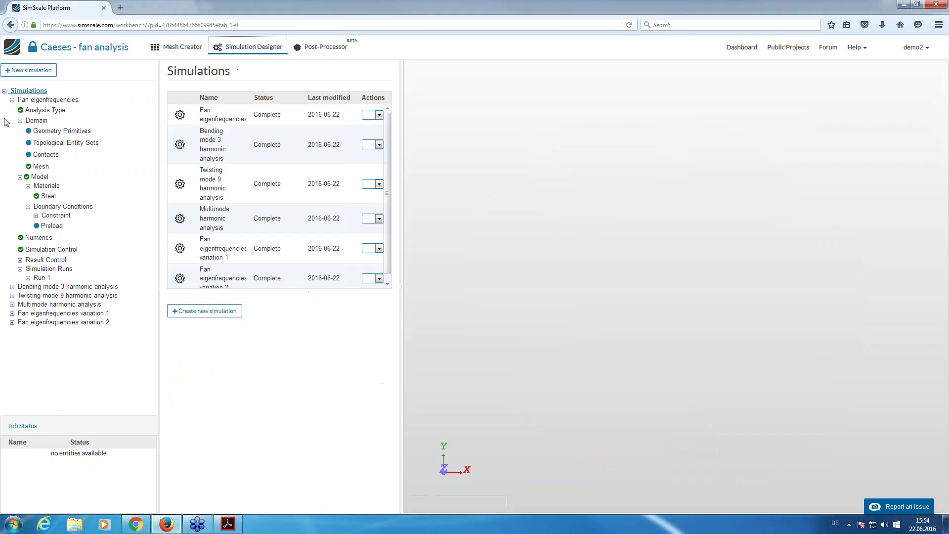
pyautogui.click(12, 101)
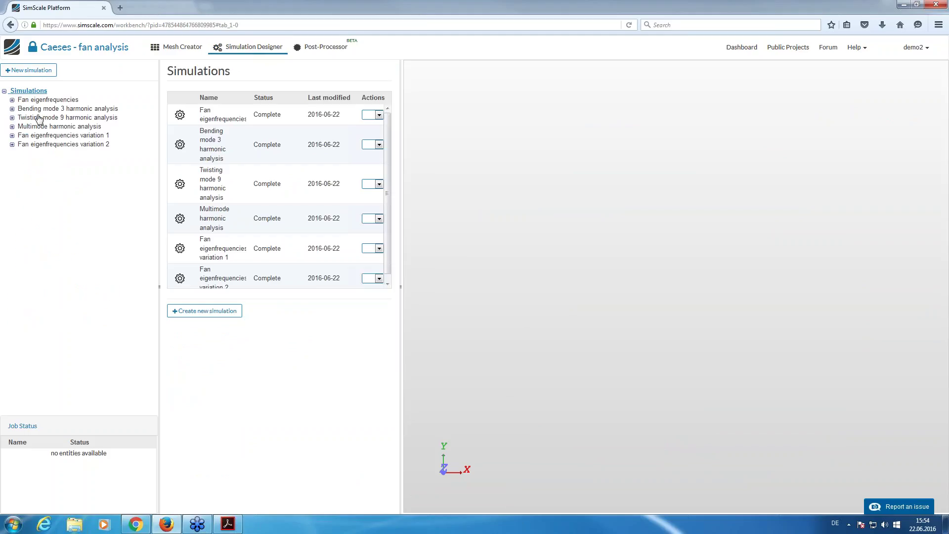
pyautogui.click(30, 70)
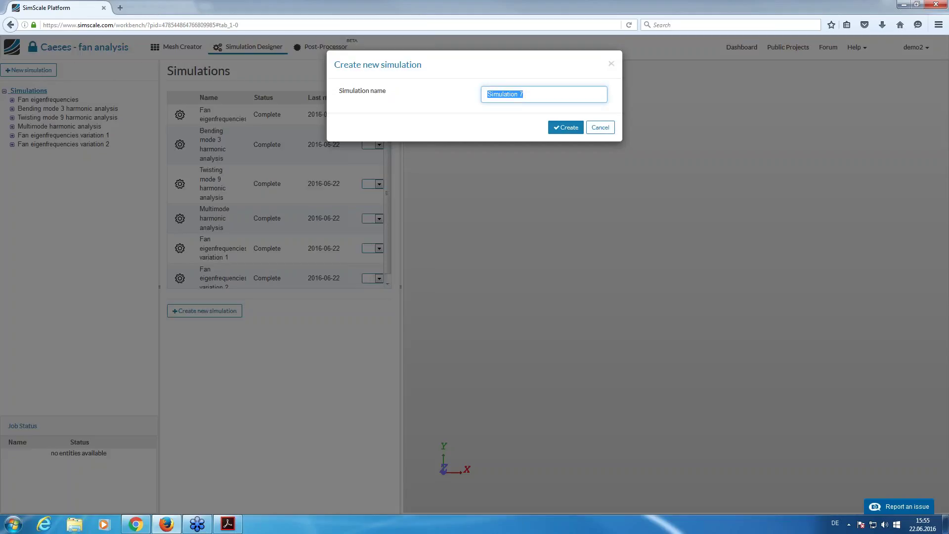
pyautogui.write('FAn')
pyautogui.press('Return')
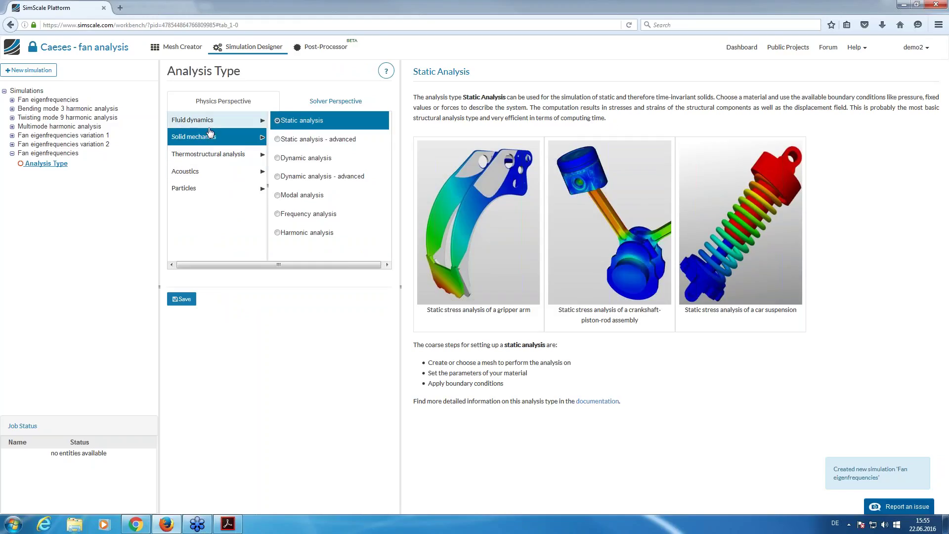
# Review the harmonic analysis description, and save Frequency analysis under Solid mechanics as the simulation's analysis type.
pyautogui.click(294, 215)
pyautogui.click(294, 231)
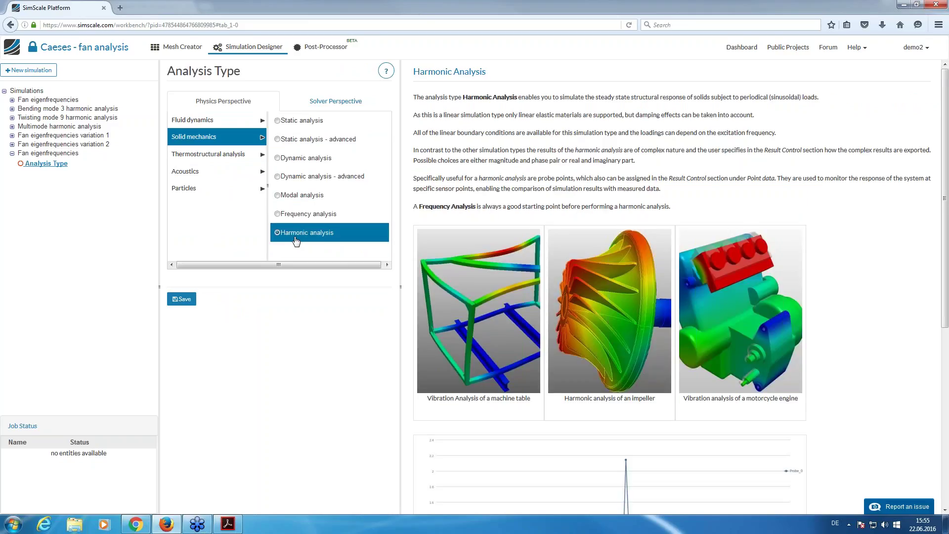
pyautogui.scroll(-5, 636, 429)
pyautogui.scroll(3, 634, 427)
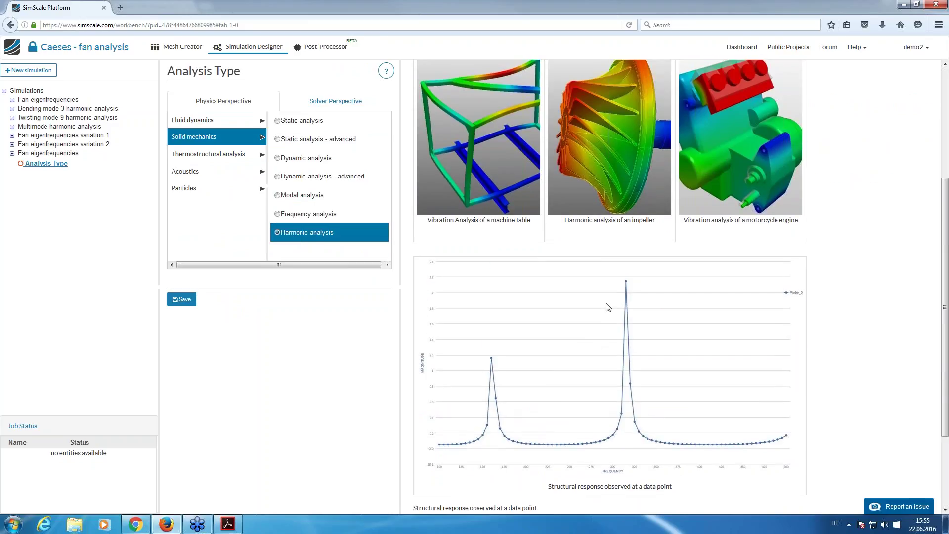
pyautogui.scroll(3, 421, 359)
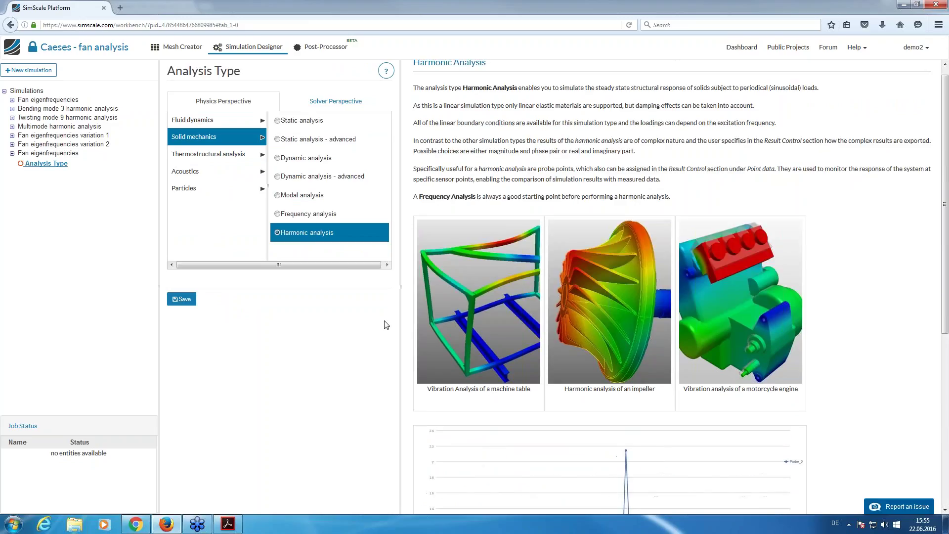
pyautogui.click(303, 213)
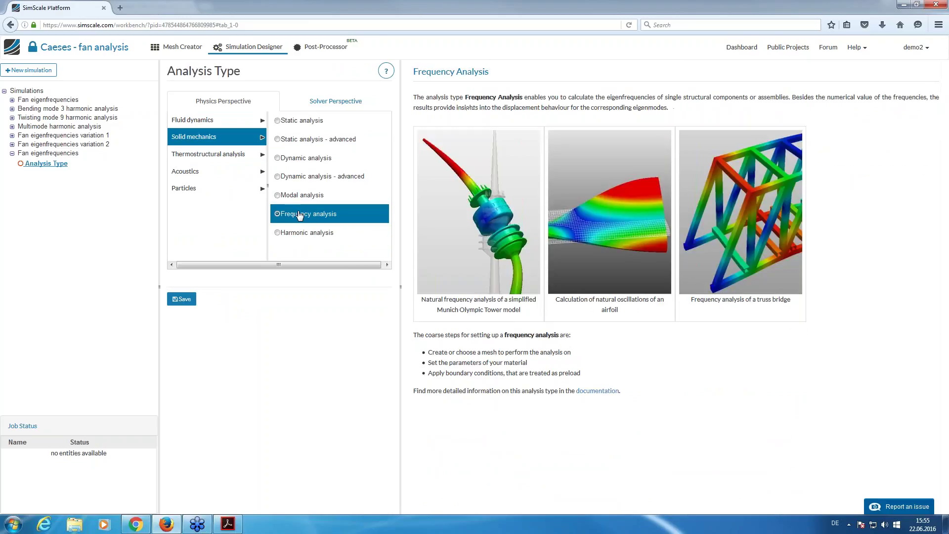
pyautogui.click(184, 299)
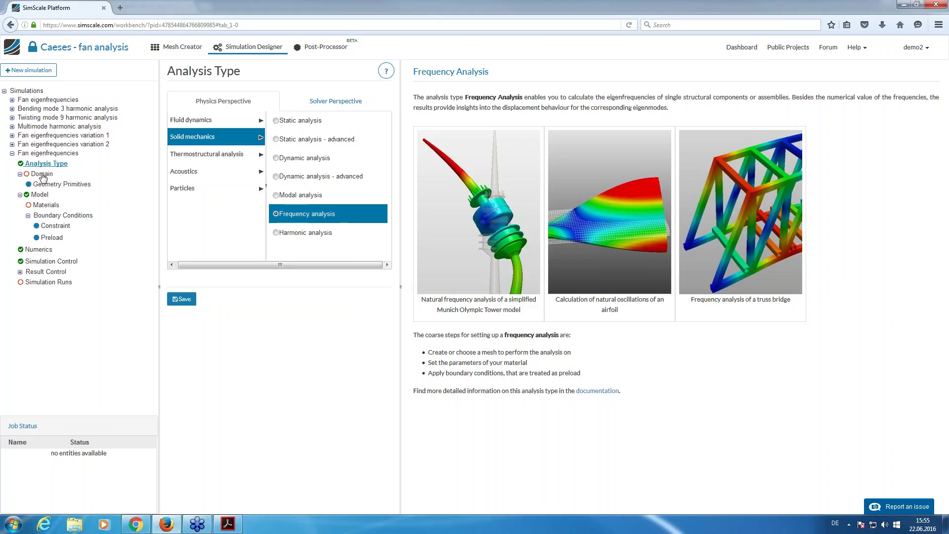
# Assign the finished baseline fan mesh as the simulation domain and save it.
pyautogui.click(42, 175)
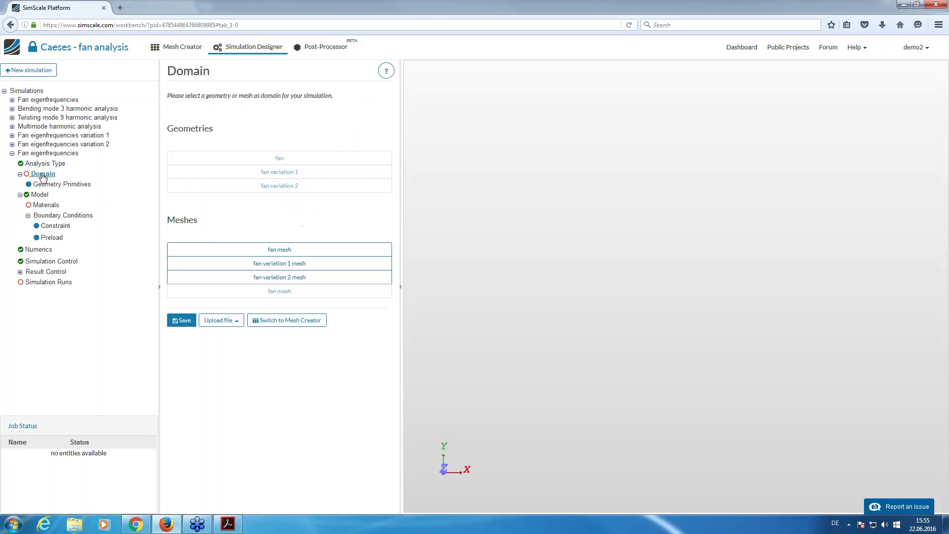
pyautogui.click(272, 250)
pyautogui.click(184, 321)
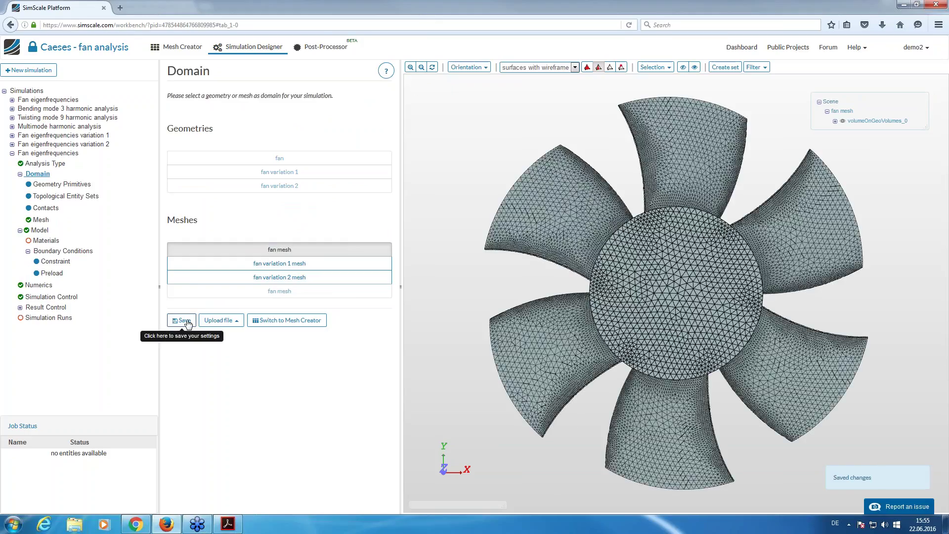
pyautogui.click(183, 320)
pyautogui.moveTo(485, 307); pyautogui.dragTo(502, 276)
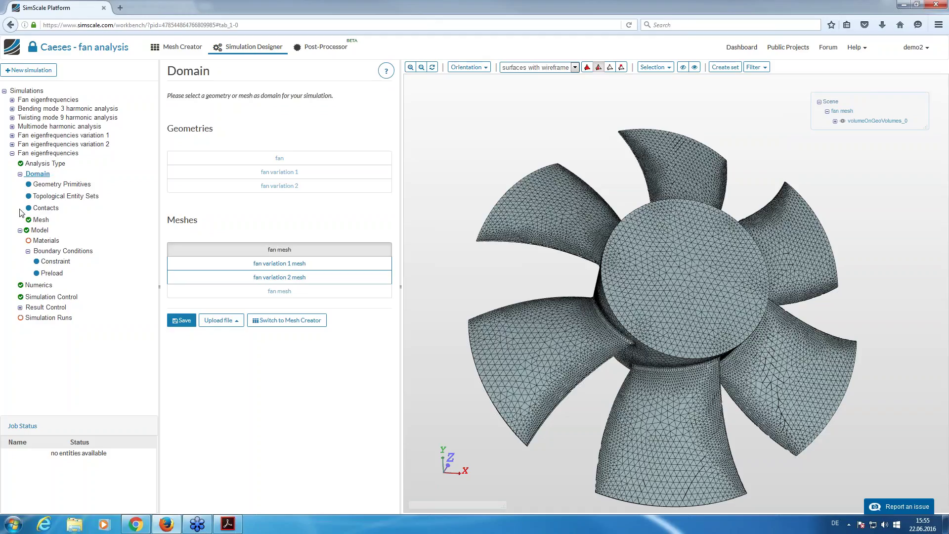
pyautogui.moveTo(436, 210); pyautogui.dragTo(456, 186)
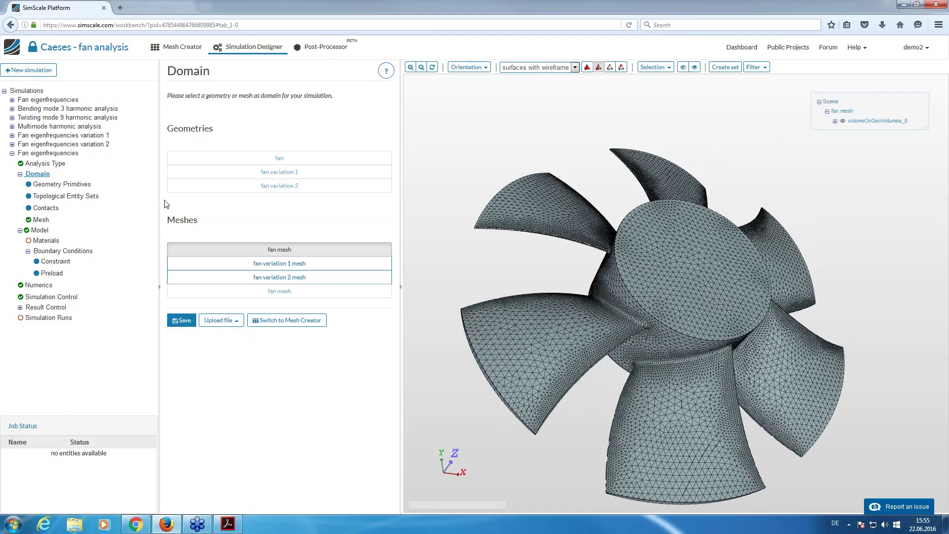
# Add a linear elastic solid material with the default properties, assign it to the fan volume volumeOnGeoVolumes_0, and save it.
pyautogui.click(37, 231)
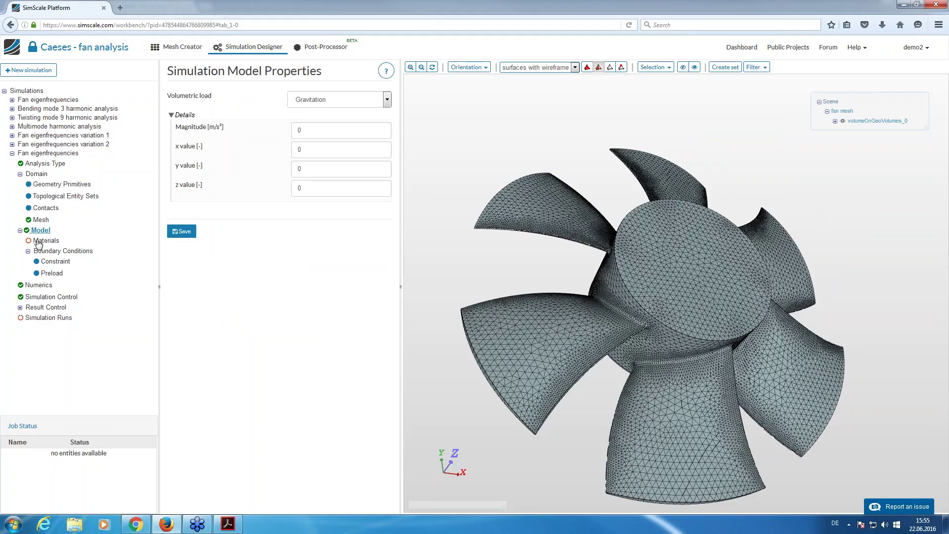
pyautogui.moveTo(632, 338); pyautogui.dragTo(594, 178)
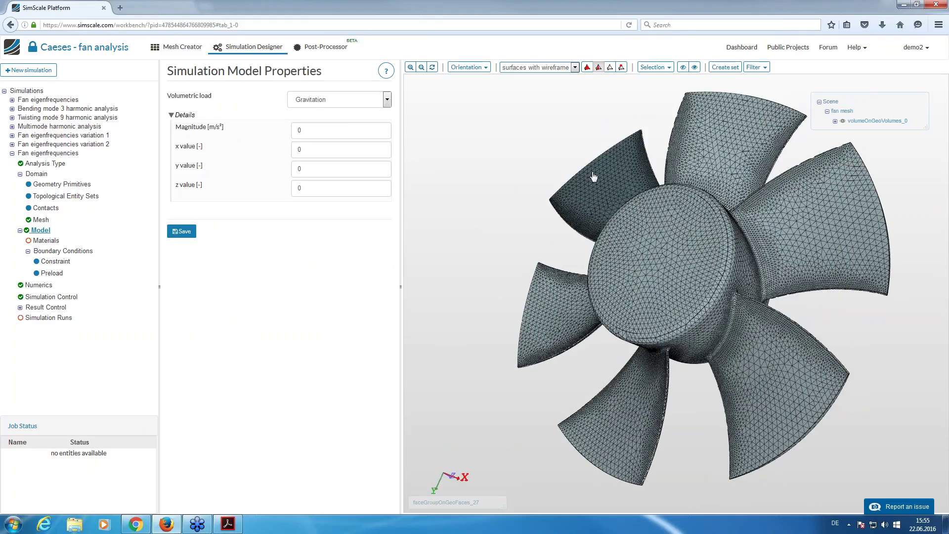
pyautogui.click(47, 241)
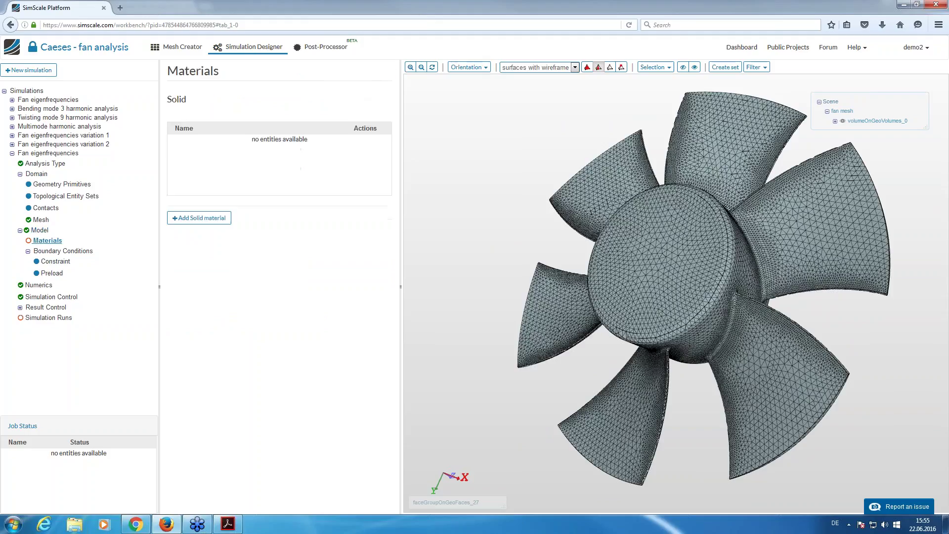
pyautogui.click(201, 221)
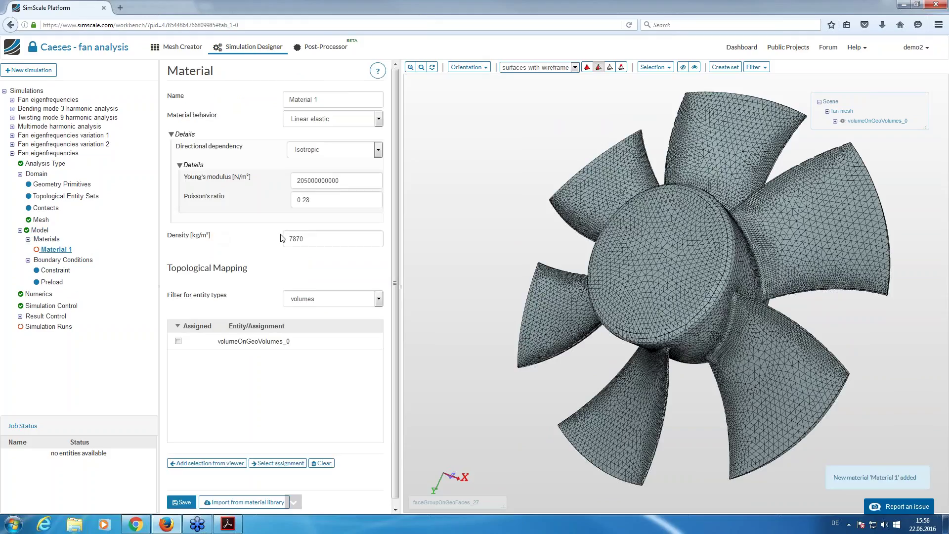
pyautogui.scroll(-1, 396, 205)
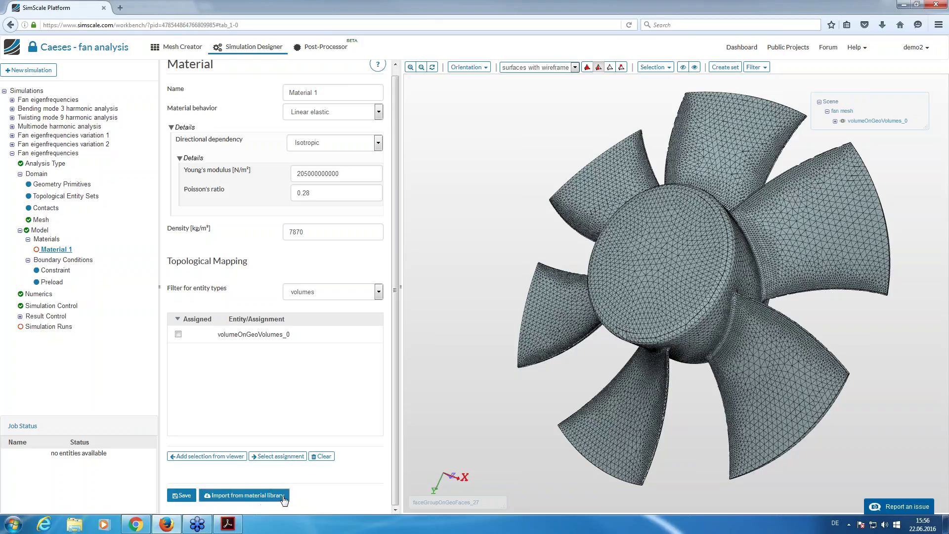
pyautogui.click(179, 334)
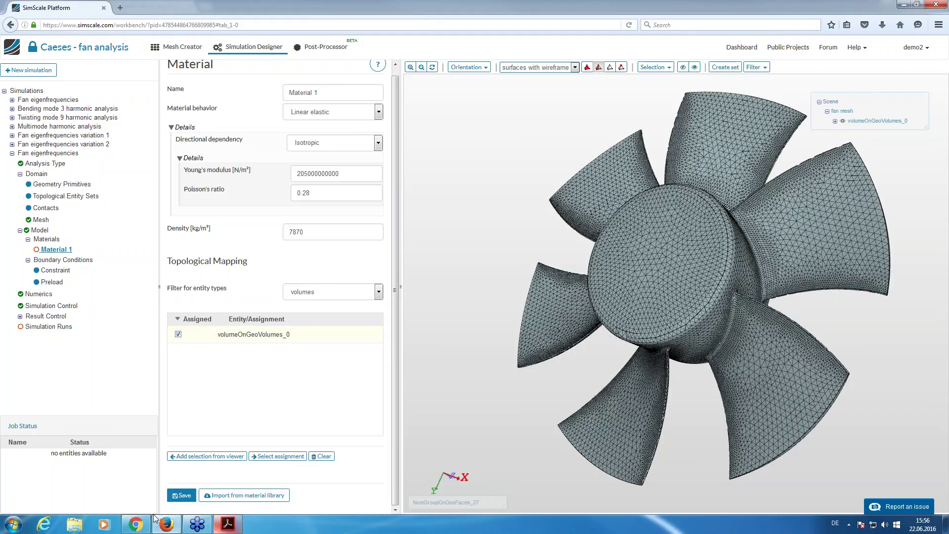
pyautogui.click(181, 496)
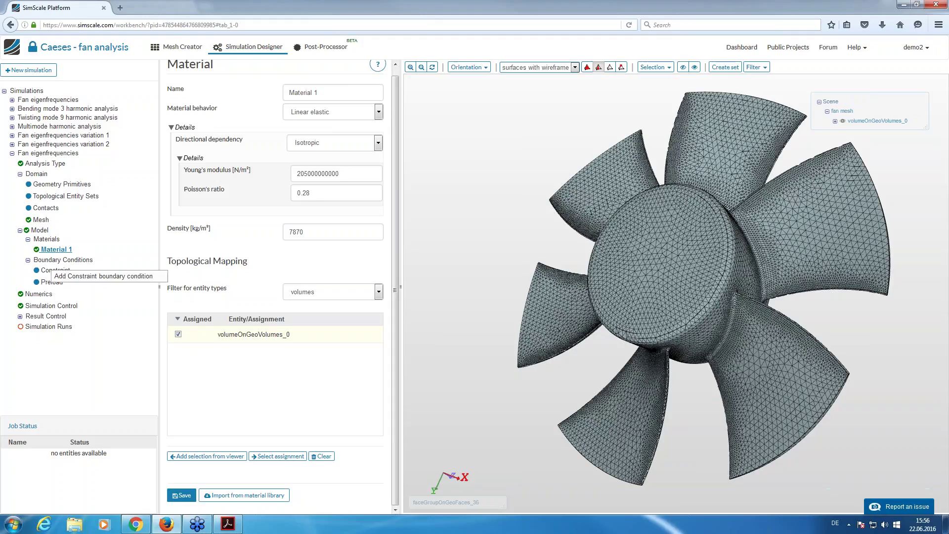
# Add a fixed value constraint with zero x, y and z displacement on the hub's flat circular face, and save it.
pyautogui.moveTo(503, 338); pyautogui.dragTo(741, 291)
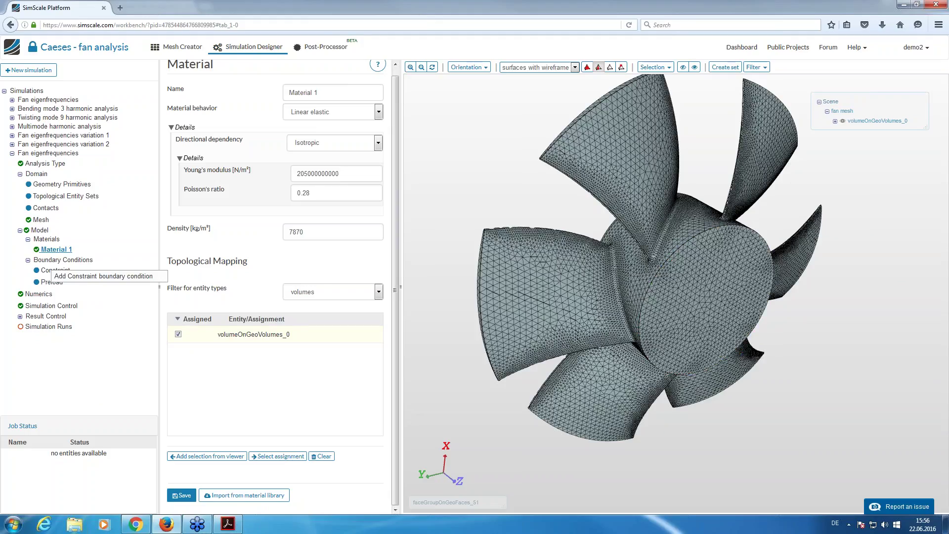
pyautogui.click(99, 279)
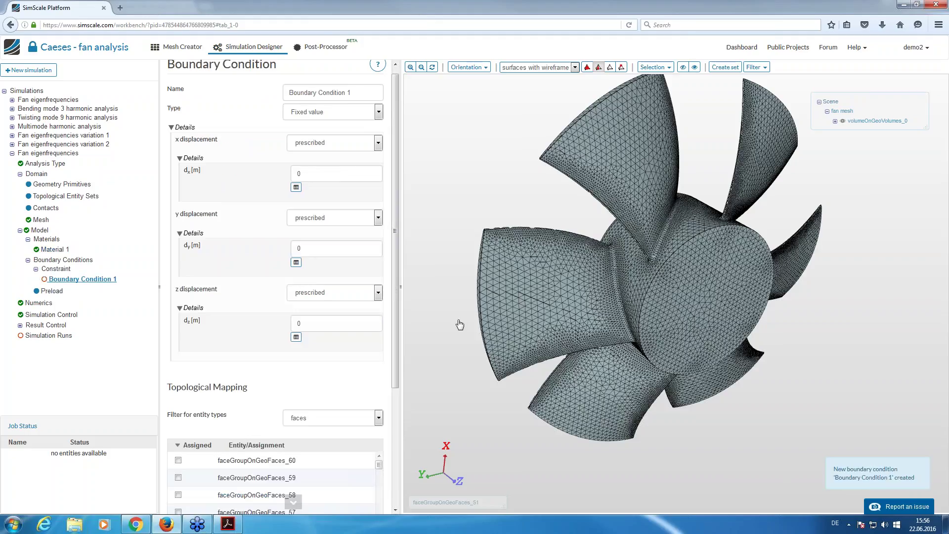
pyautogui.click(754, 322)
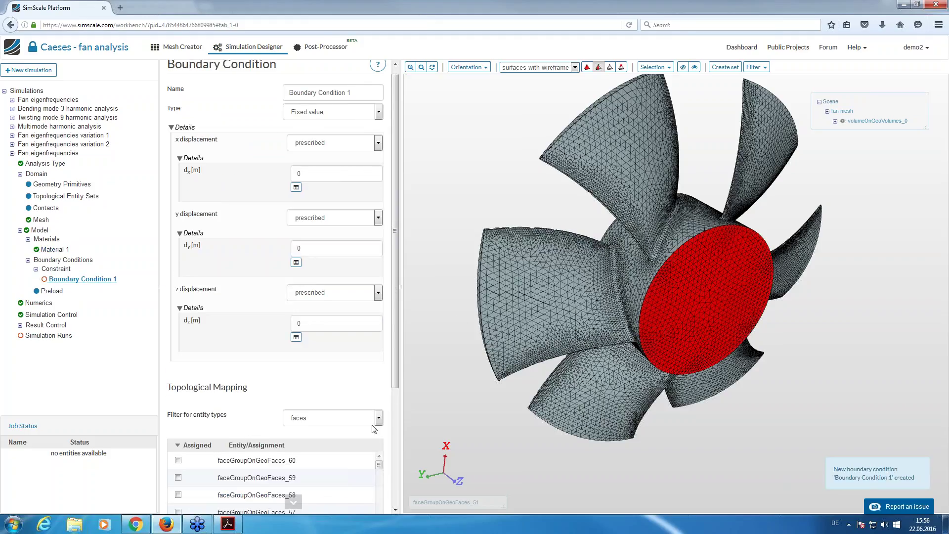
pyautogui.scroll(-3, 374, 428)
pyautogui.click(207, 456)
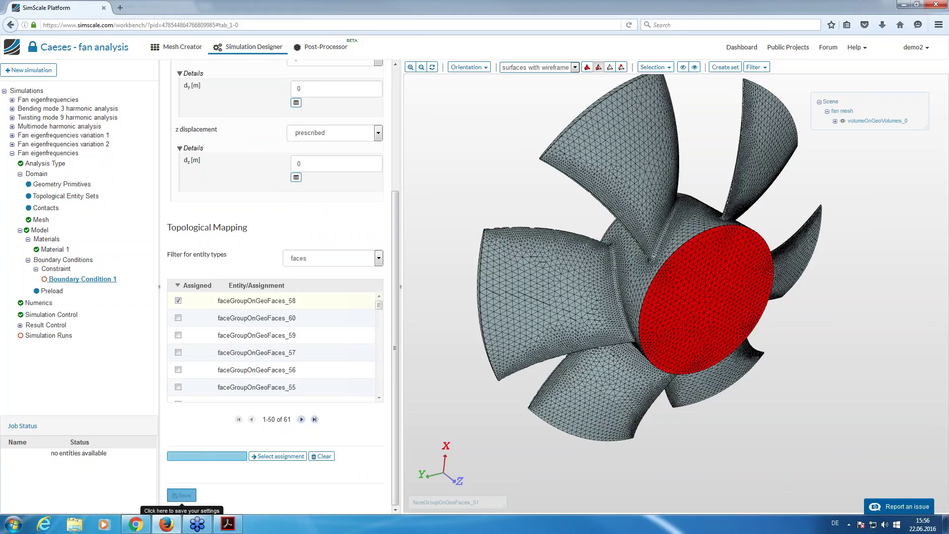
pyautogui.click(182, 495)
pyautogui.moveTo(568, 277); pyautogui.dragTo(690, 235)
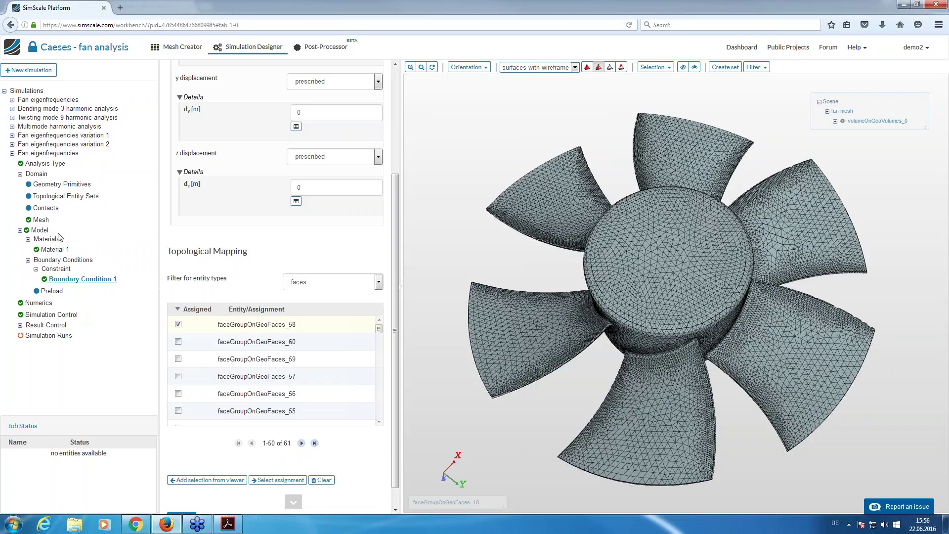
# Review the simulation control settings for the number of eigenfrequencies and the lower and upper frequency limits.
pyautogui.click(42, 313)
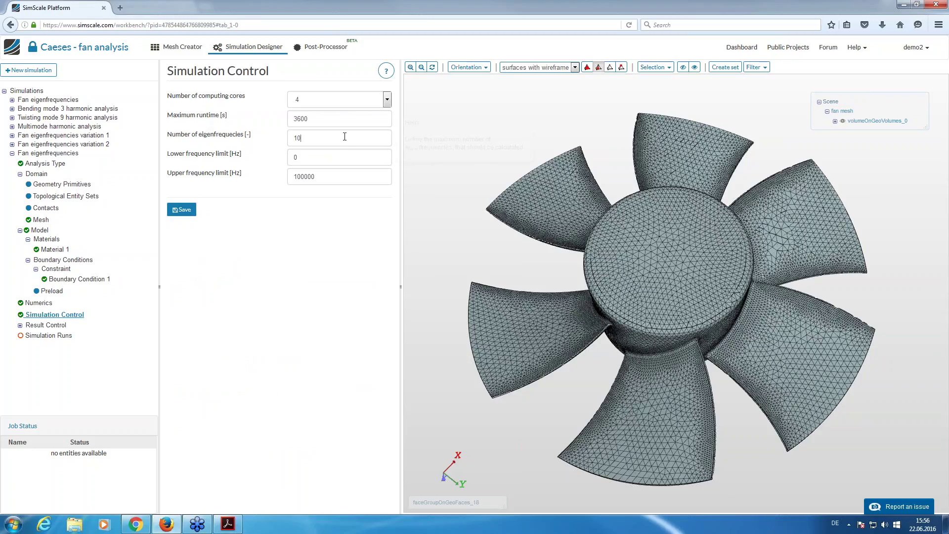
pyautogui.moveTo(345, 137); pyautogui.dragTo(280, 135)
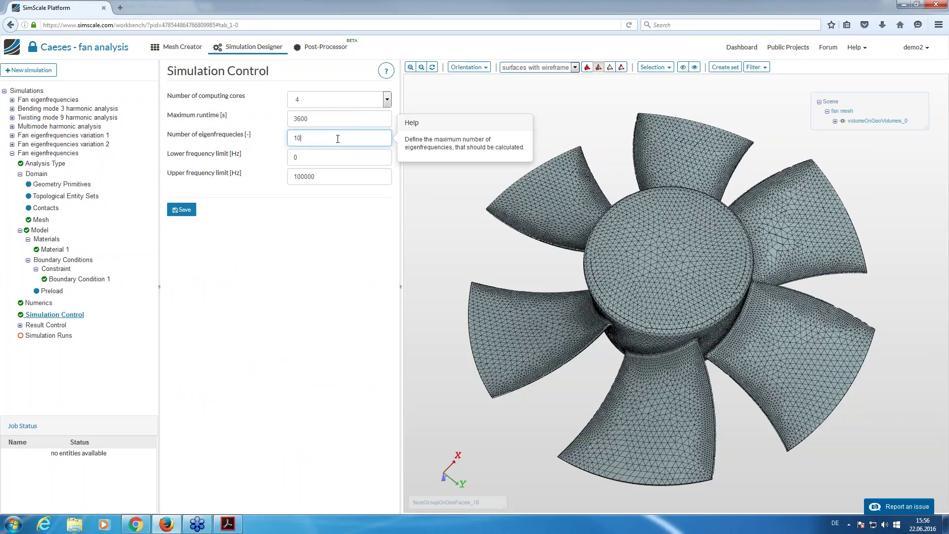
pyautogui.click(314, 155)
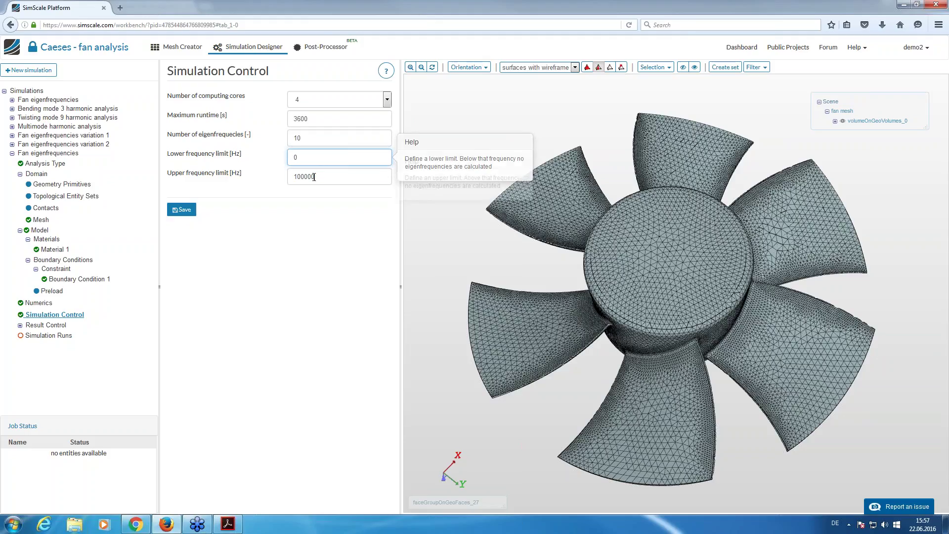
pyautogui.doubleClick(296, 176)
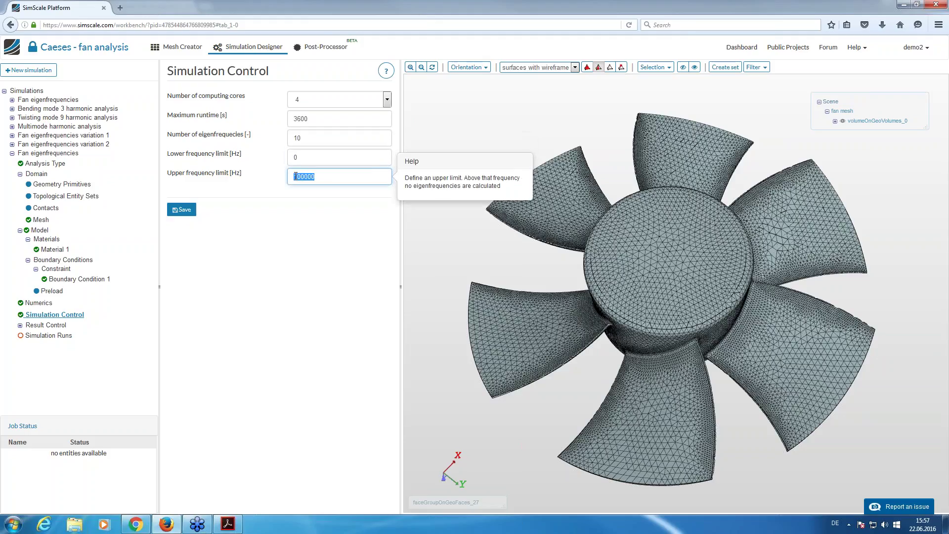
pyautogui.click(303, 137)
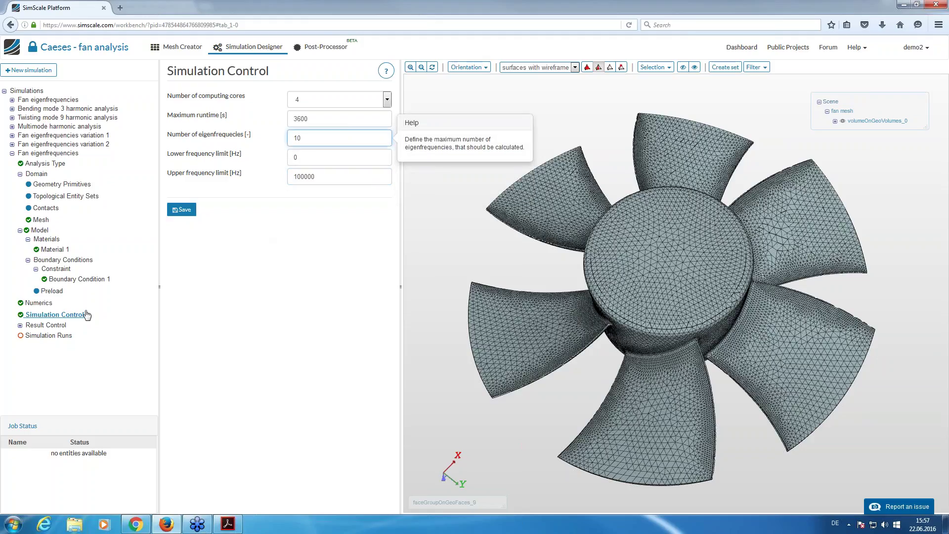
# Check the frequency simulation setup and create a new run named Run 1, accepting the solver warnings.
pyautogui.click(34, 339)
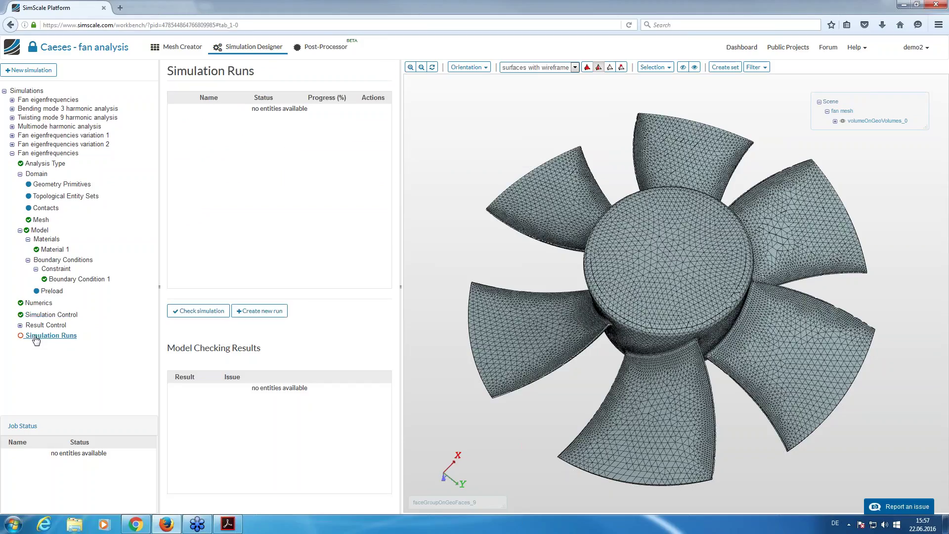
pyautogui.click(198, 311)
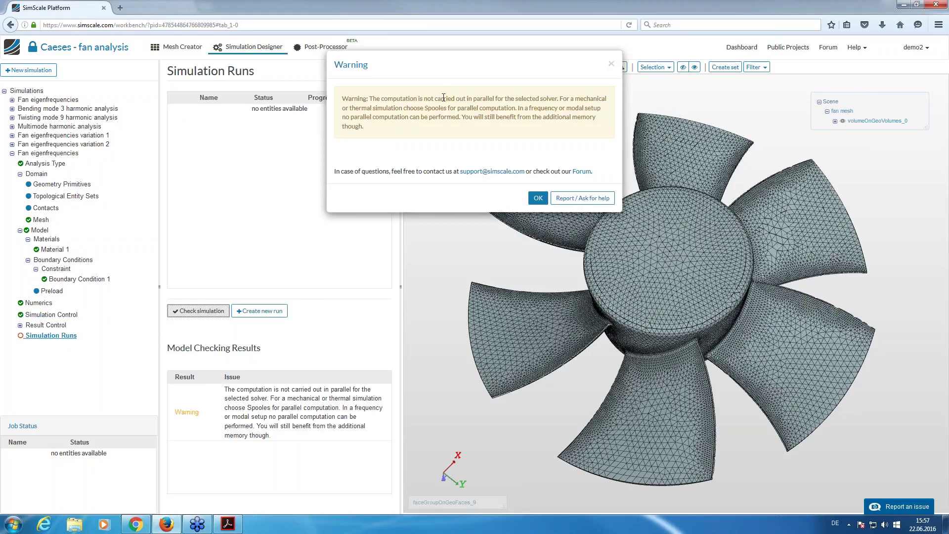
pyautogui.click(538, 198)
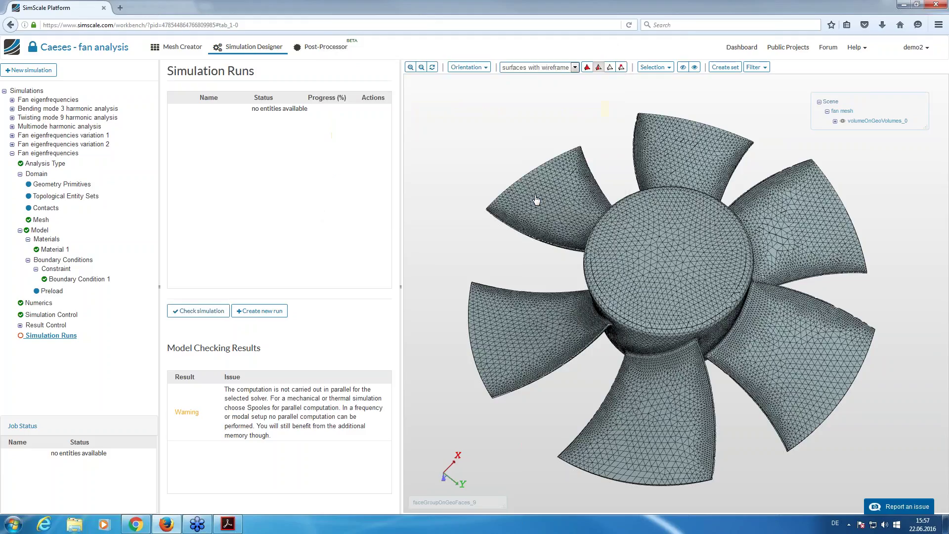
pyautogui.click(242, 312)
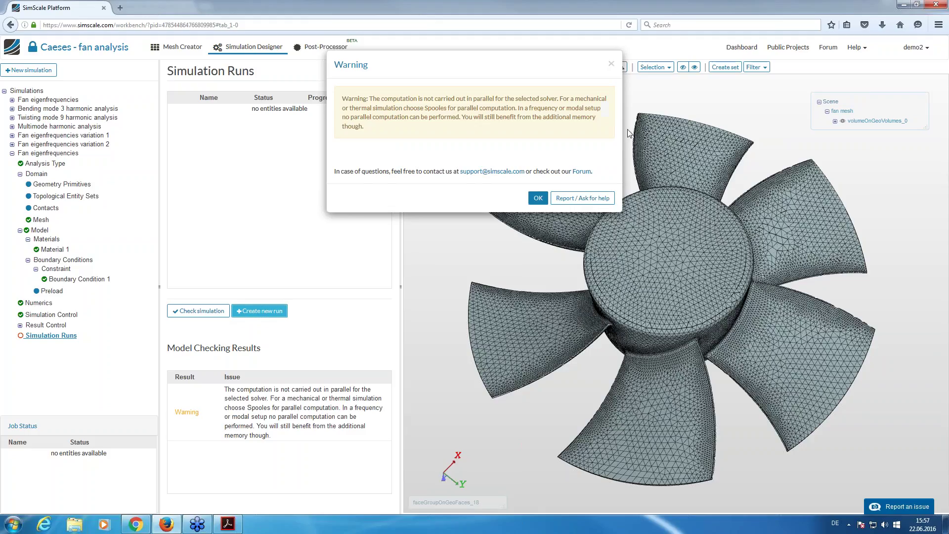
pyautogui.click(538, 198)
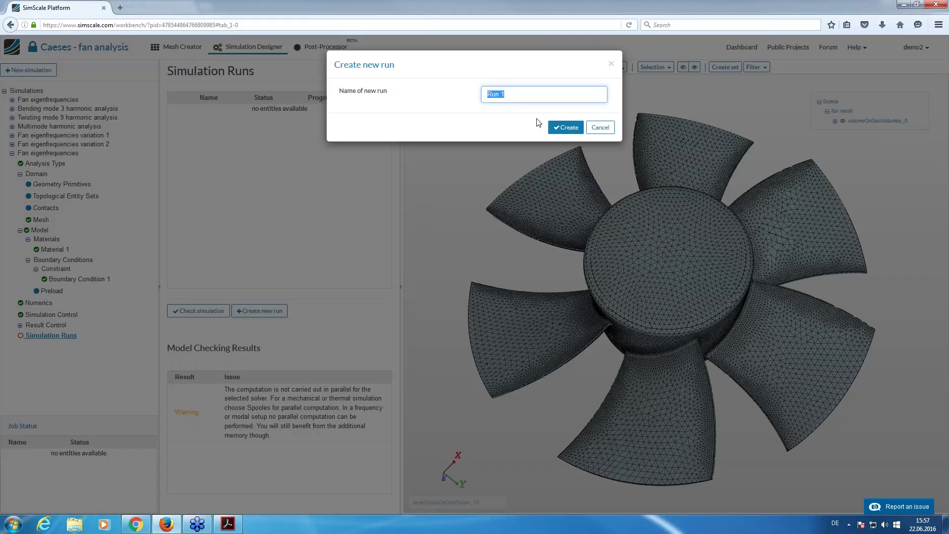
pyautogui.click(555, 127)
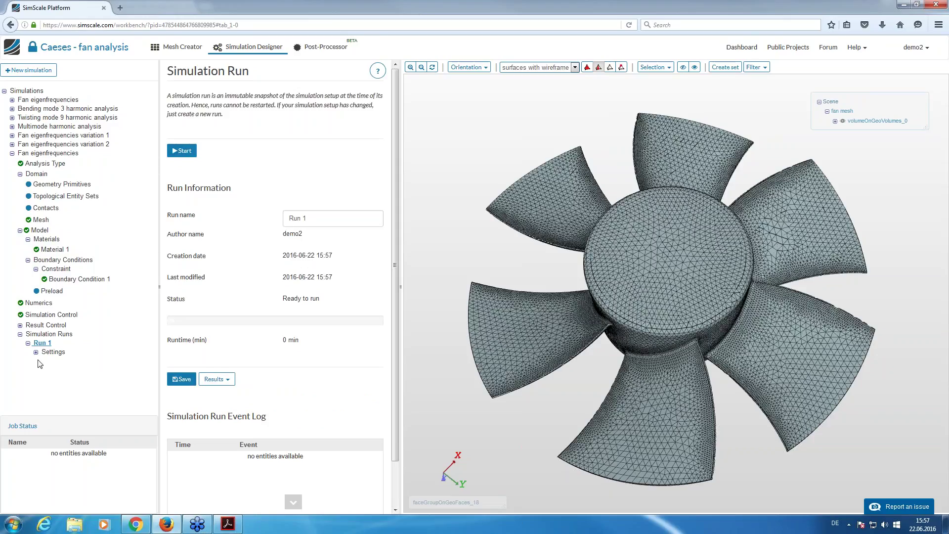
# Inspect the eigenfrequency plot and eigenfrequency table from Run 1 of the first Fan eigenfrequencies simulation in the post-processor.
pyautogui.click(317, 47)
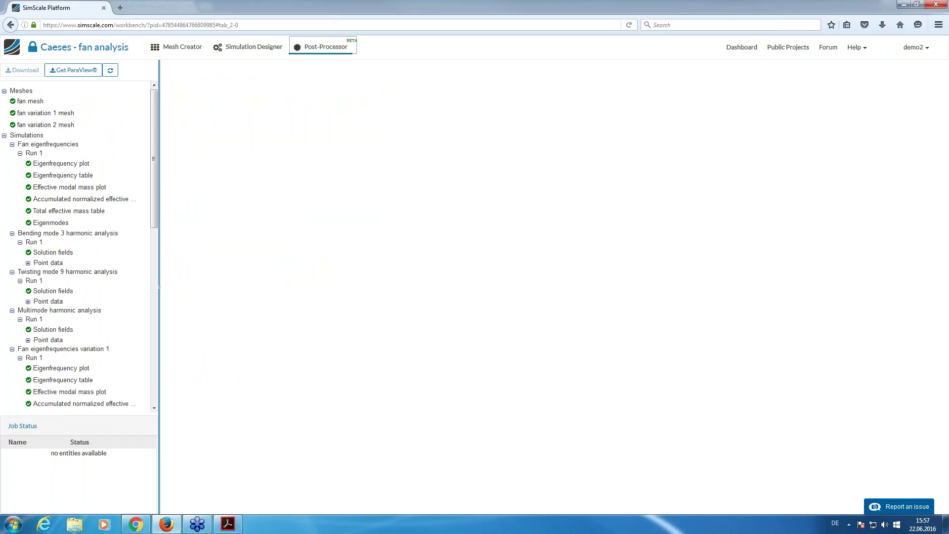
pyautogui.moveTo(151, 127); pyautogui.dragTo(155, 95)
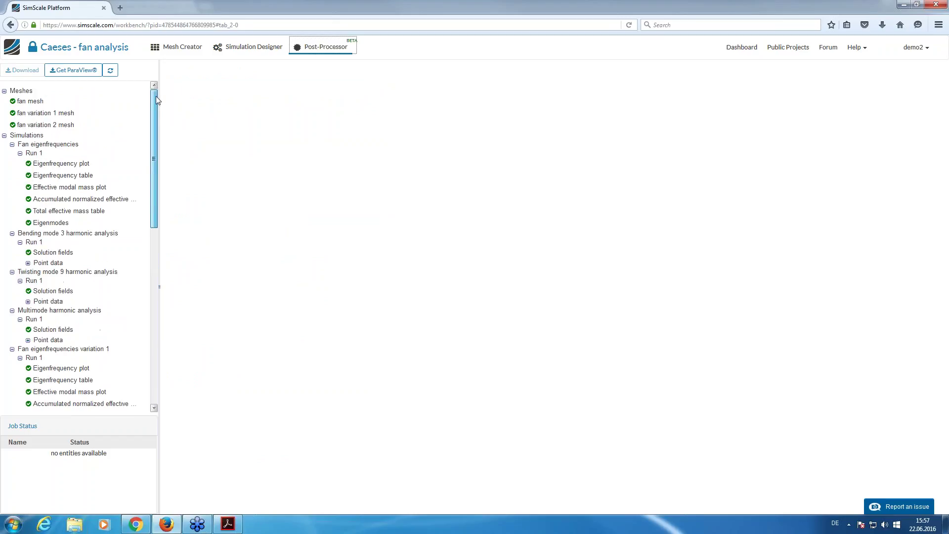
pyautogui.click(60, 165)
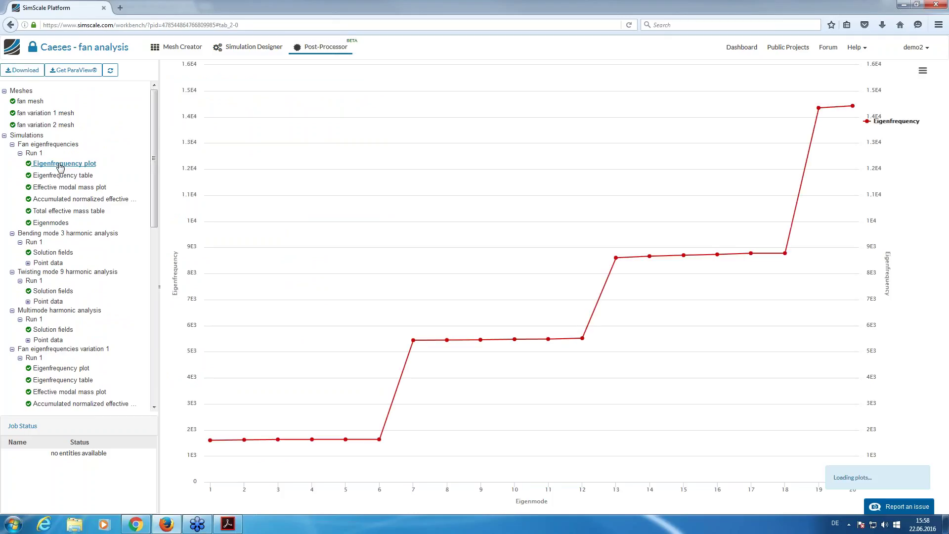
pyautogui.moveTo(214, 439)
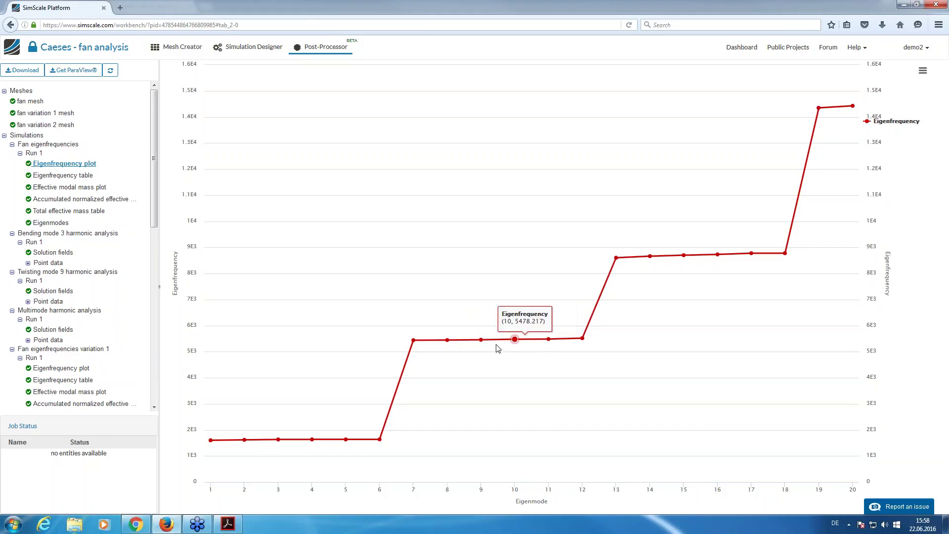
pyautogui.click(77, 176)
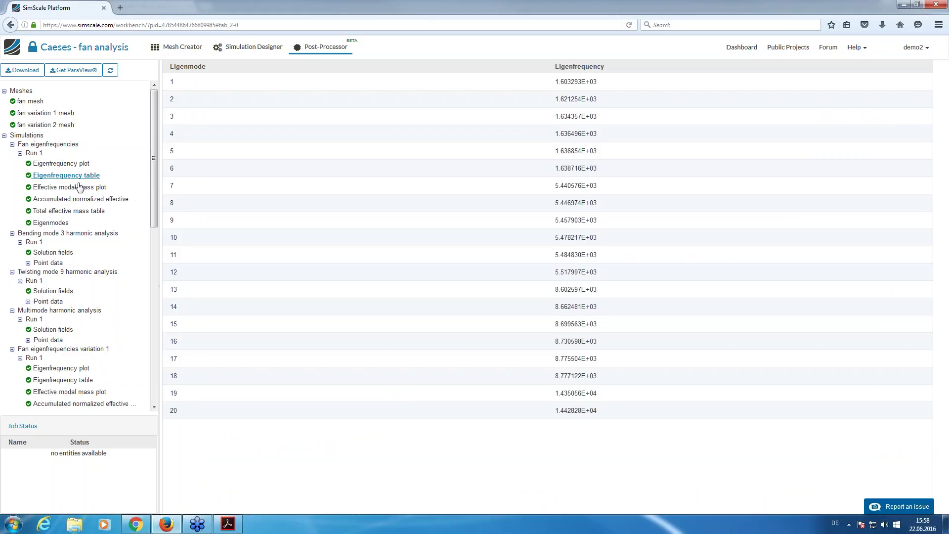
# Display the Eigenmodes result of the same run, examine the displaced blade from several angles, and try to play the modes.
pyautogui.click(57, 223)
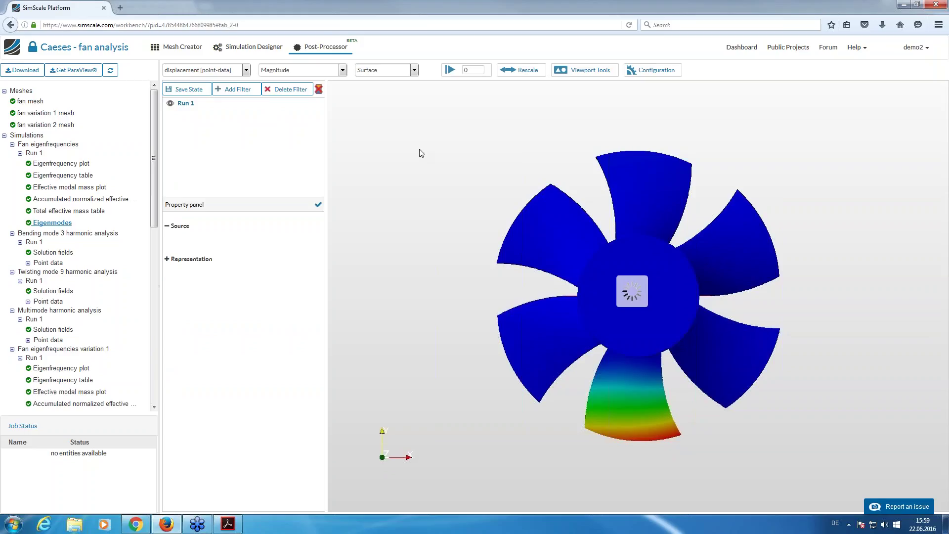
pyautogui.moveTo(420, 152); pyautogui.dragTo(627, 370)
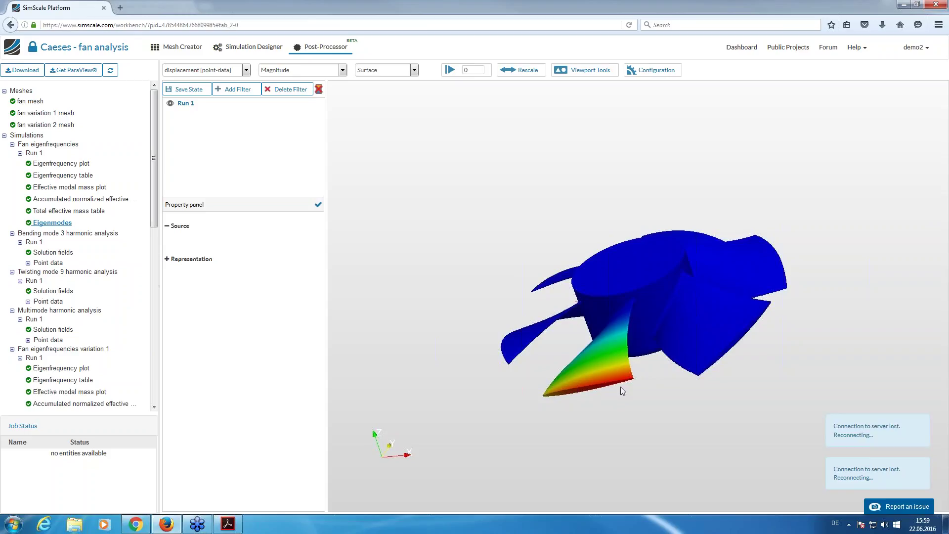
pyautogui.moveTo(627, 340); pyautogui.dragTo(716, 287)
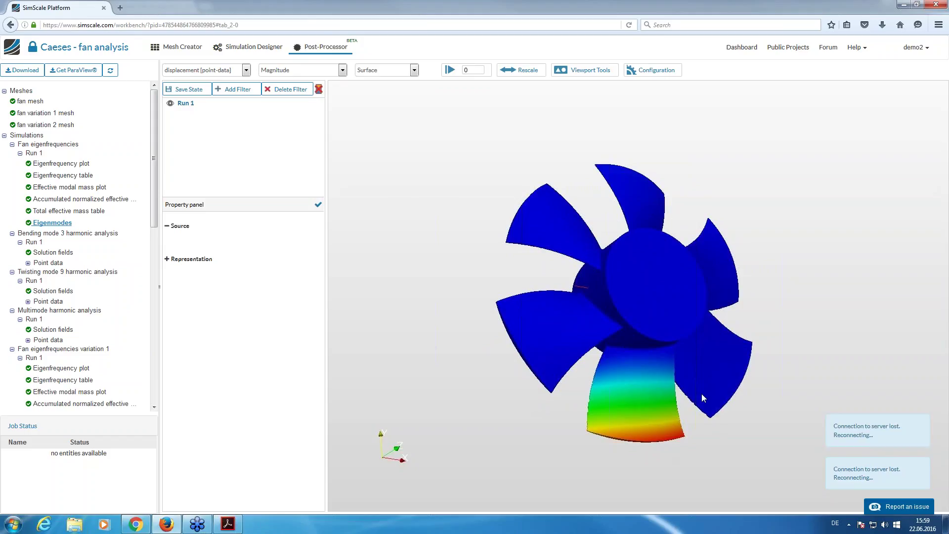
pyautogui.moveTo(655, 406); pyautogui.dragTo(613, 292)
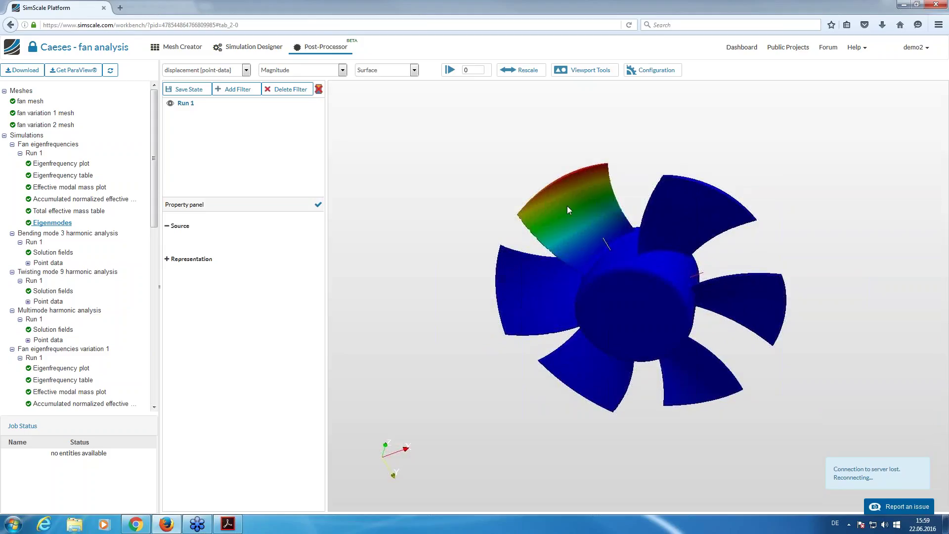
pyautogui.click(450, 70)
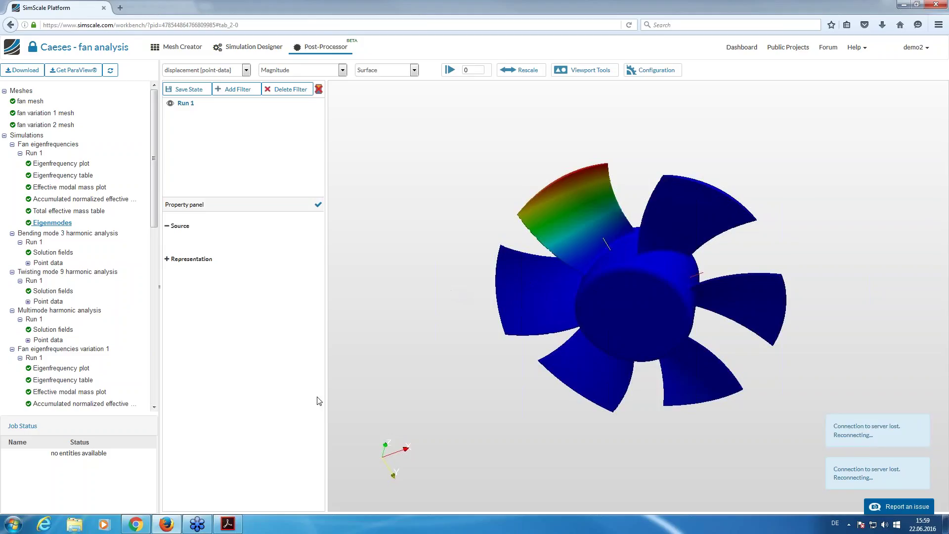
# Switch to the Google Slides presentation in Chrome, present it full screen from Integration with CAESES, and advance to The results slide.
pyautogui.click(134, 525)
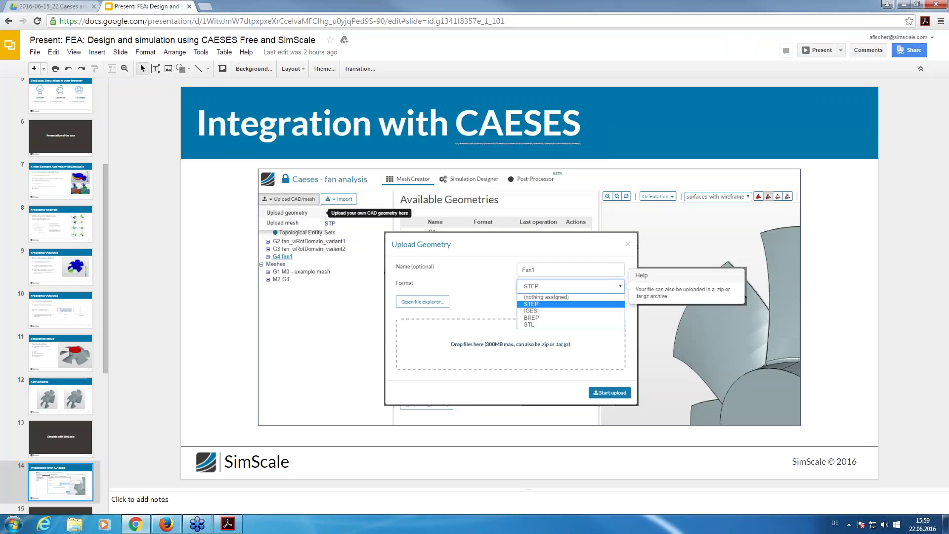
pyautogui.click(822, 49)
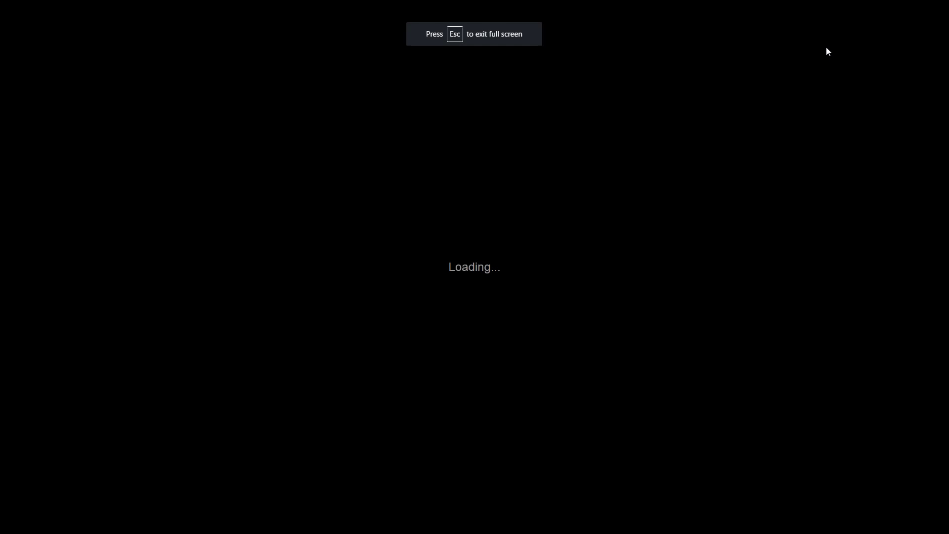
pyautogui.press('Right')
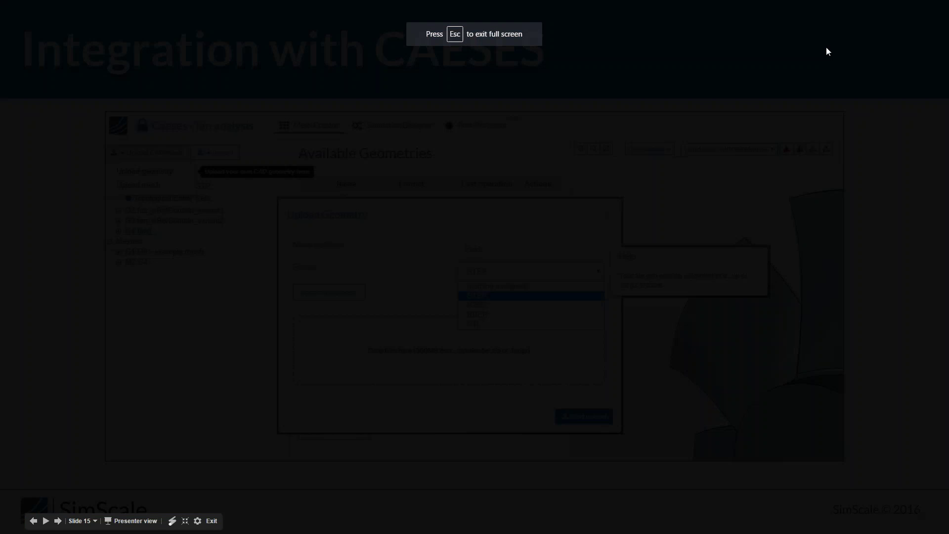
pyautogui.press('Right')
pyautogui.press('Right')
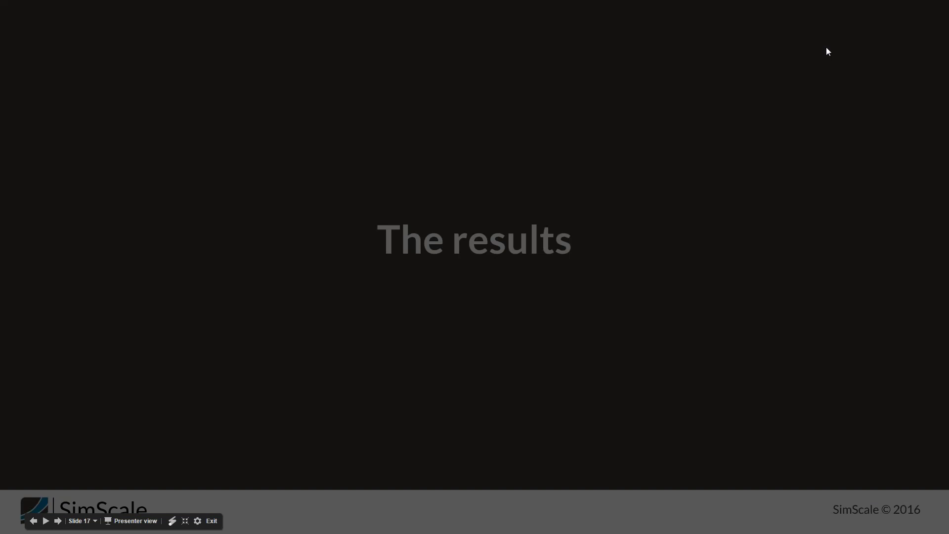